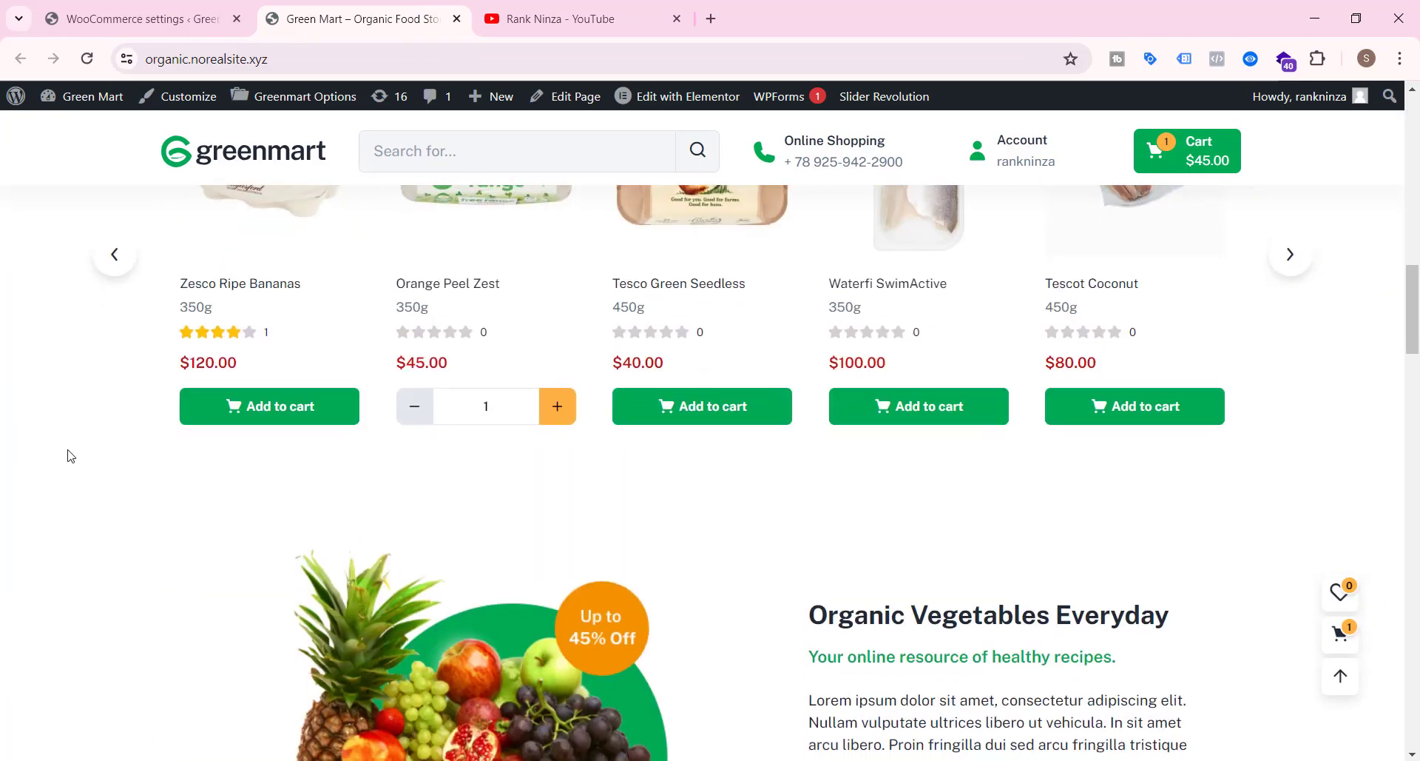
# - Look through the Green Mart storefront's home page, examining its product sections, banners and category listing
pyautogui.scroll(-3, 69, 453)
pyautogui.scroll(-7, 71, 456)
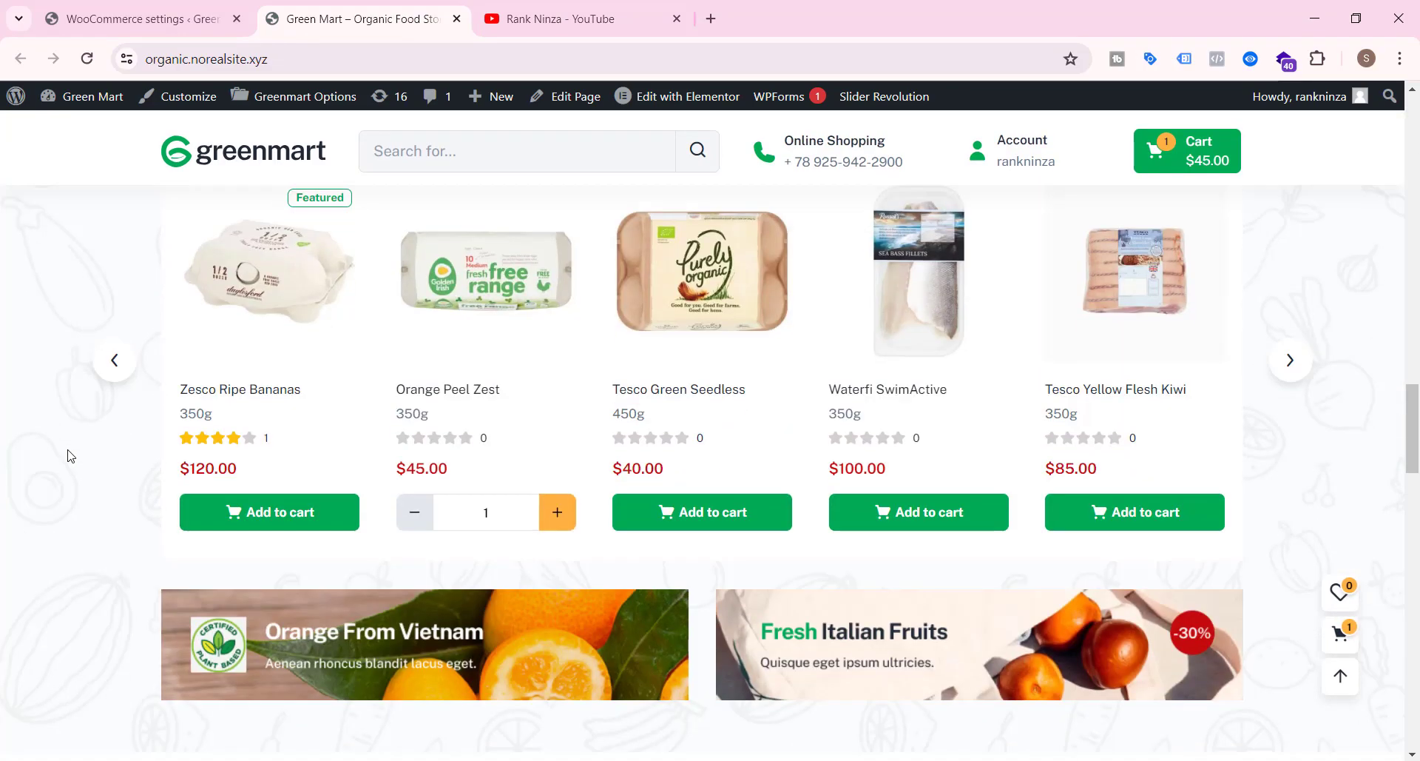
pyautogui.scroll(-2, 71, 433)
pyautogui.scroll(-6, 71, 434)
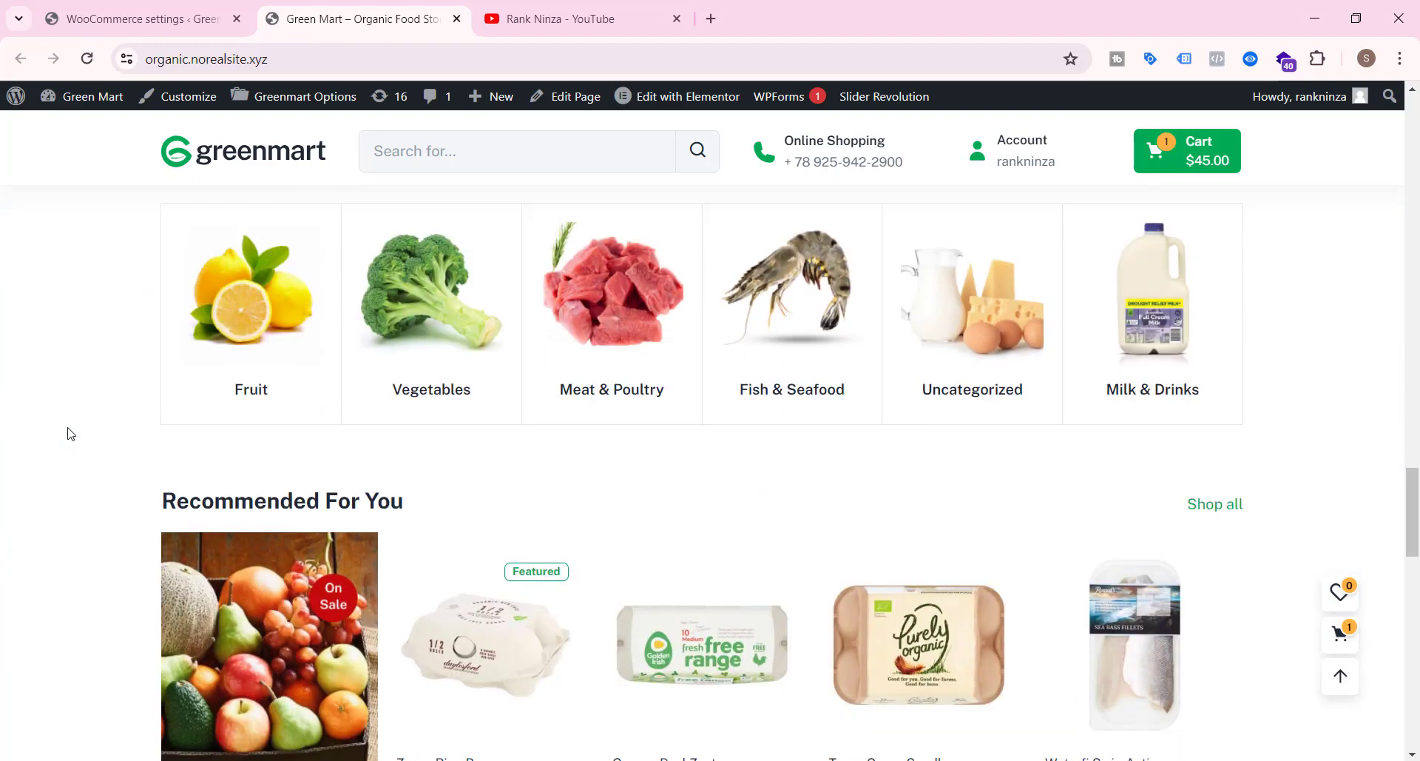
pyautogui.scroll(-6, 71, 434)
pyautogui.scroll(20, 71, 434)
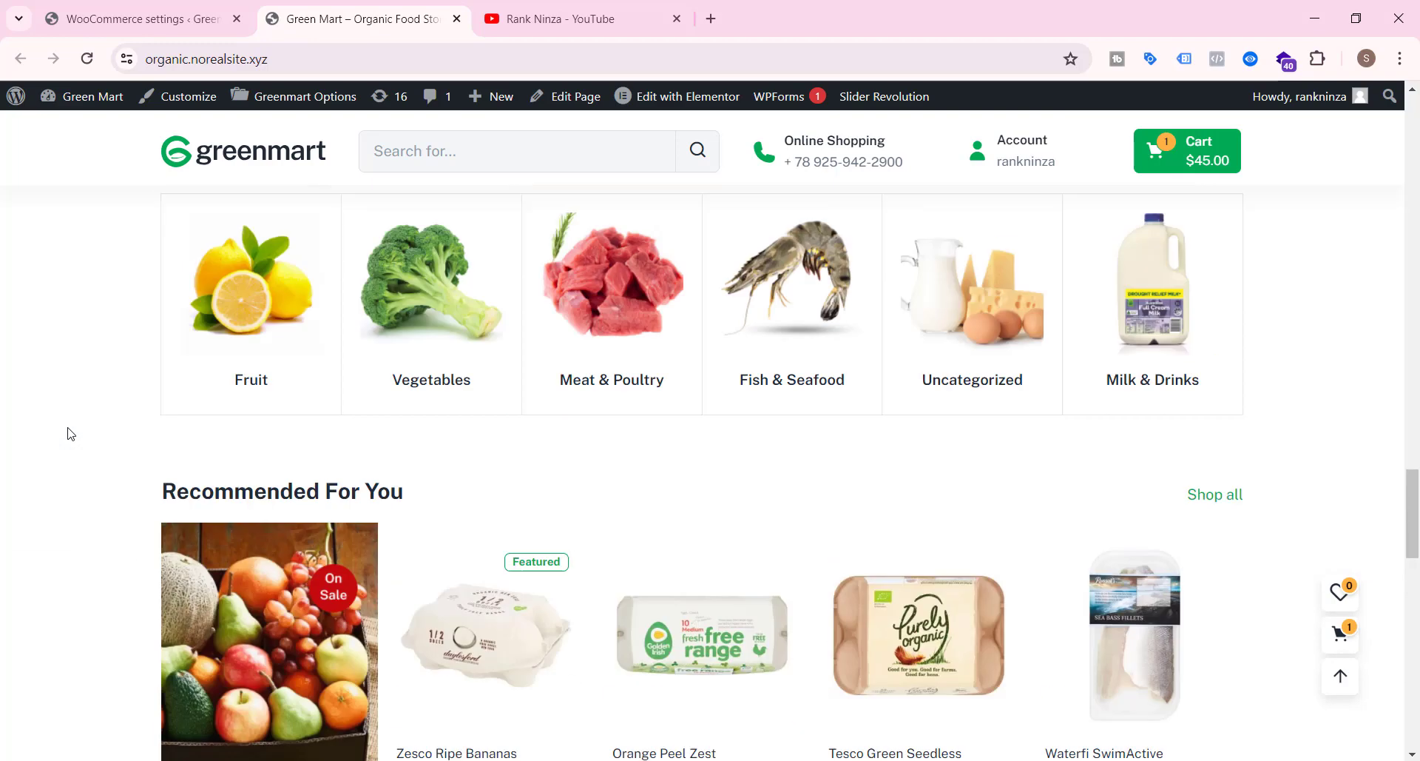
pyautogui.scroll(12, 71, 434)
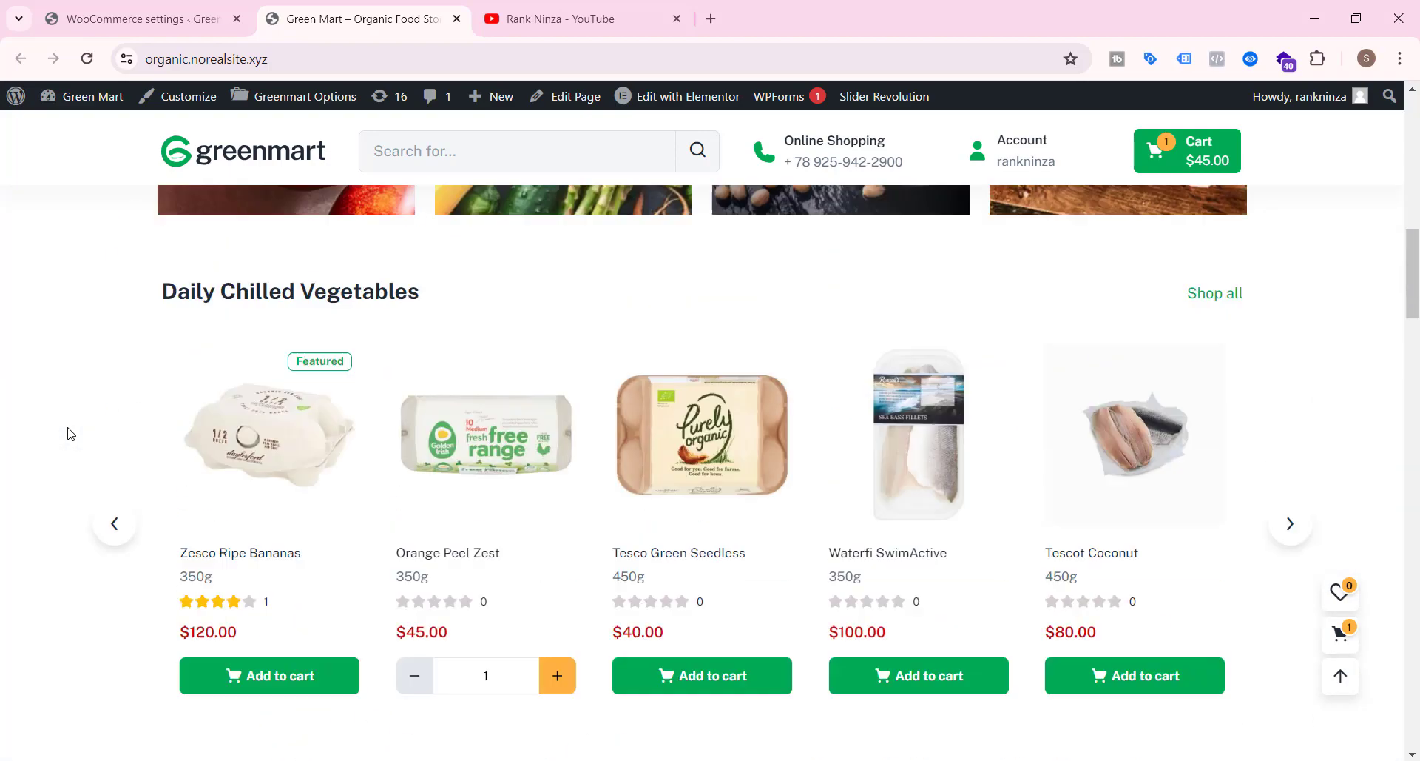
pyautogui.scroll(5, 70, 433)
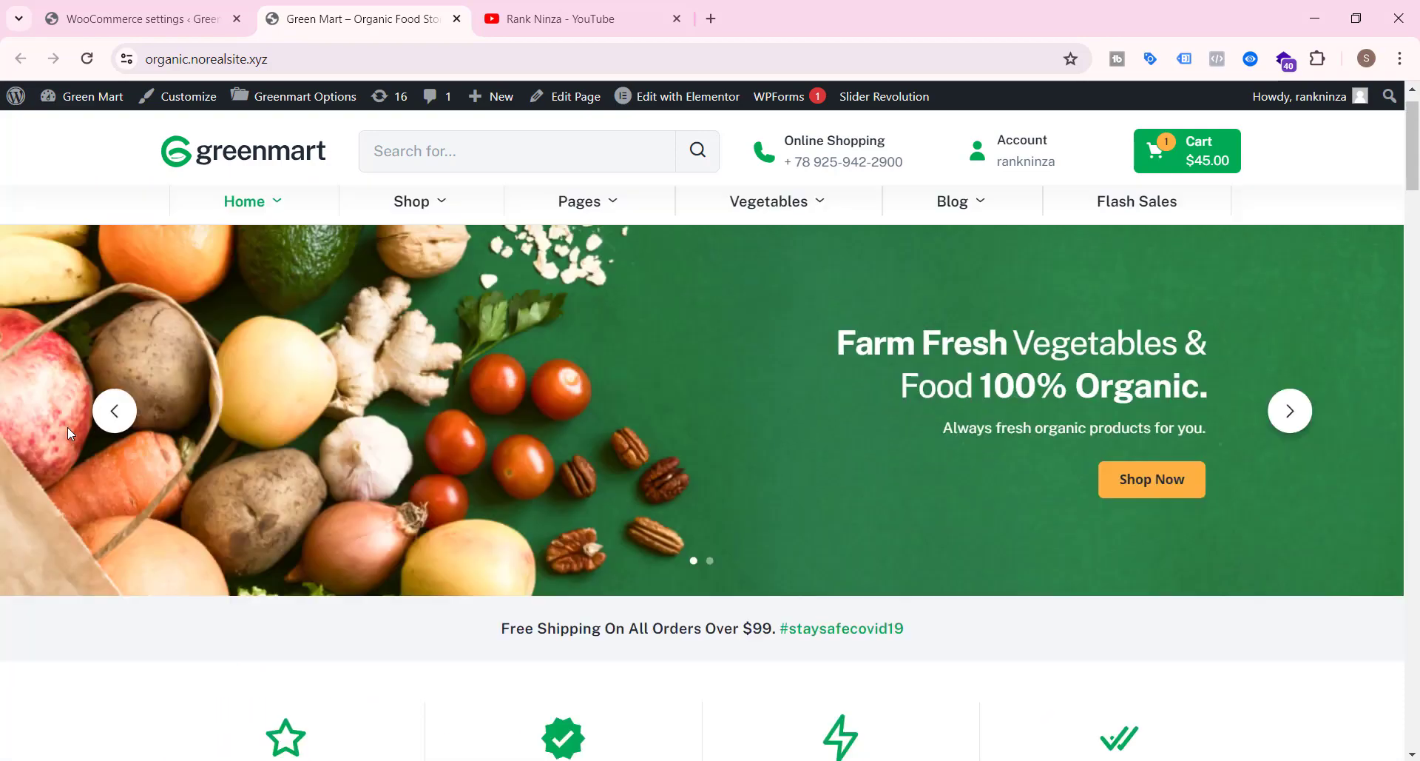
pyautogui.scroll(-5, 288, 420)
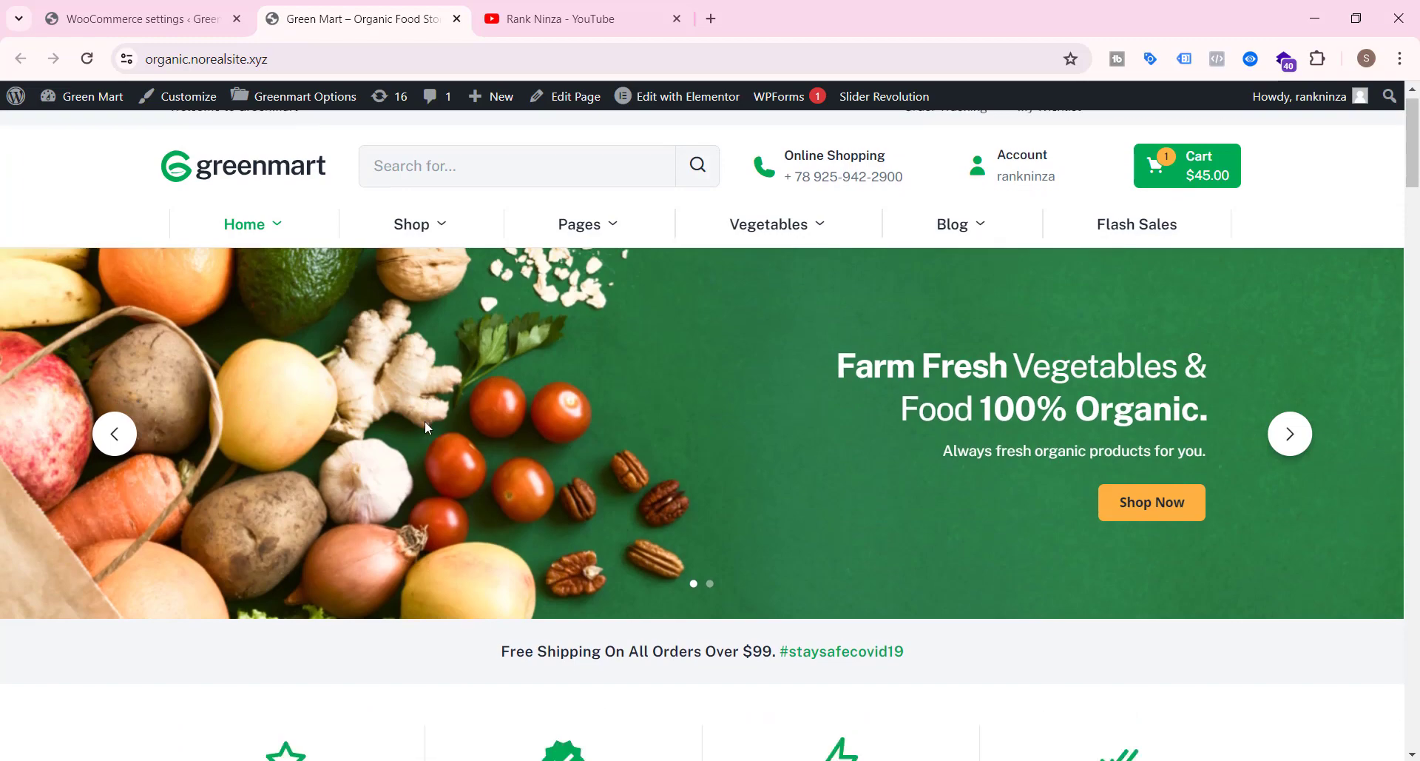
pyautogui.scroll(-7, 71, 462)
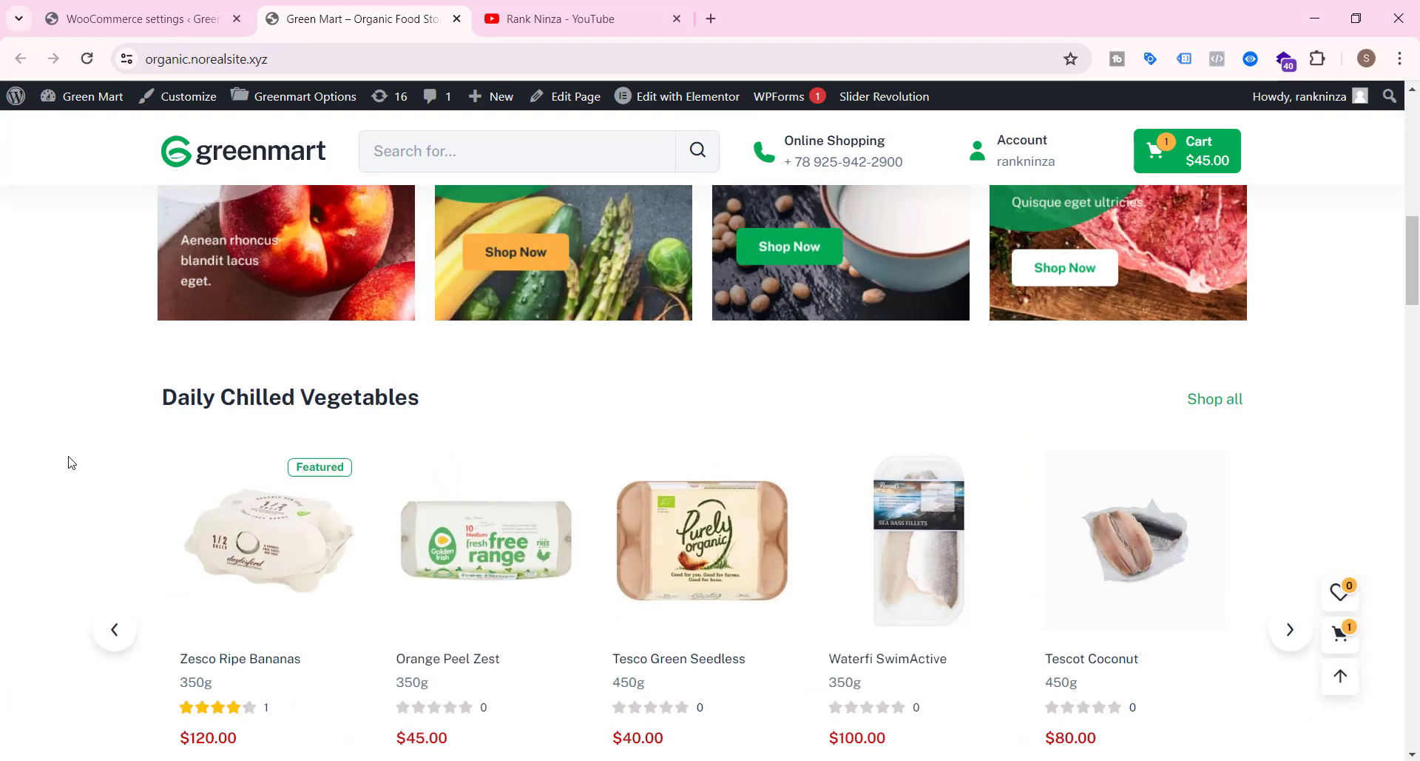
pyautogui.scroll(-5, 72, 462)
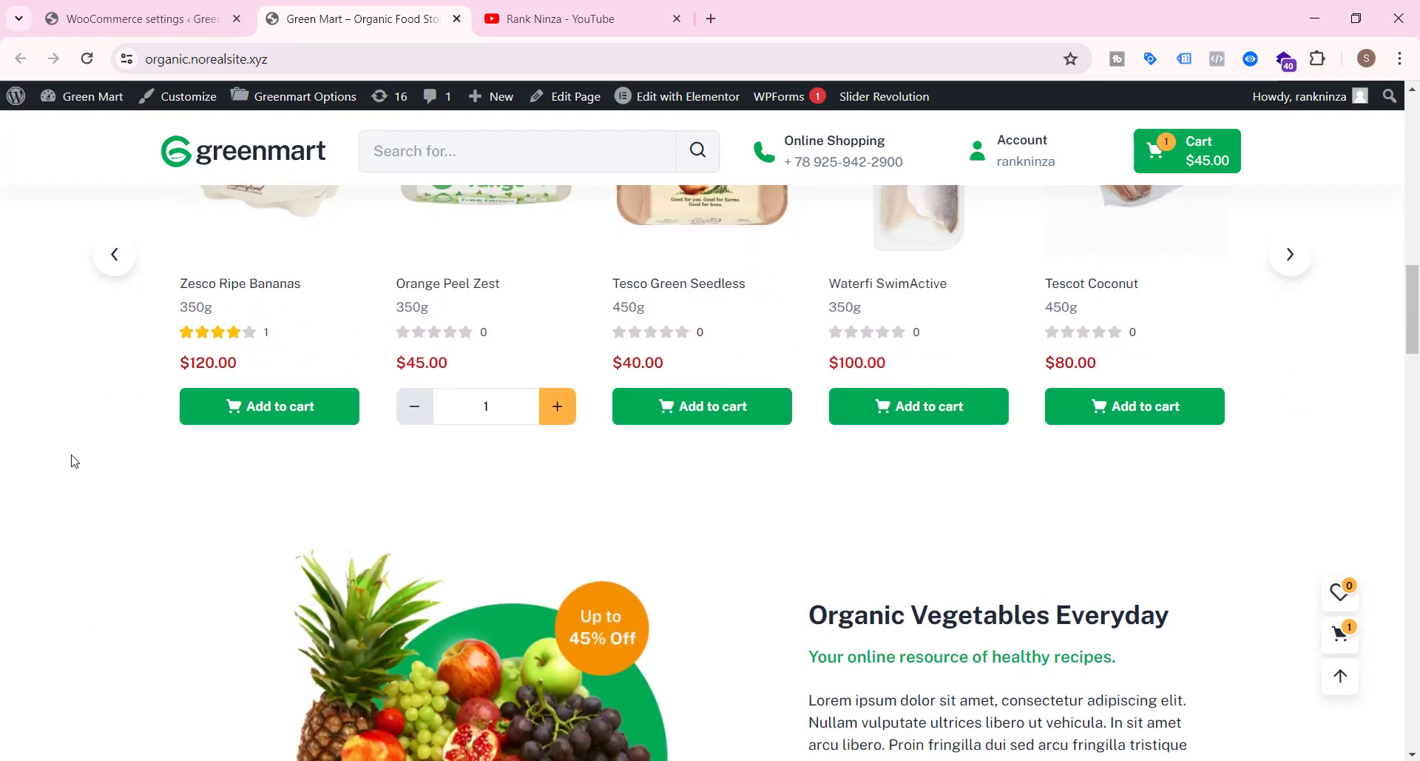
pyautogui.scroll(-3, 74, 461)
pyautogui.scroll(-6, 74, 461)
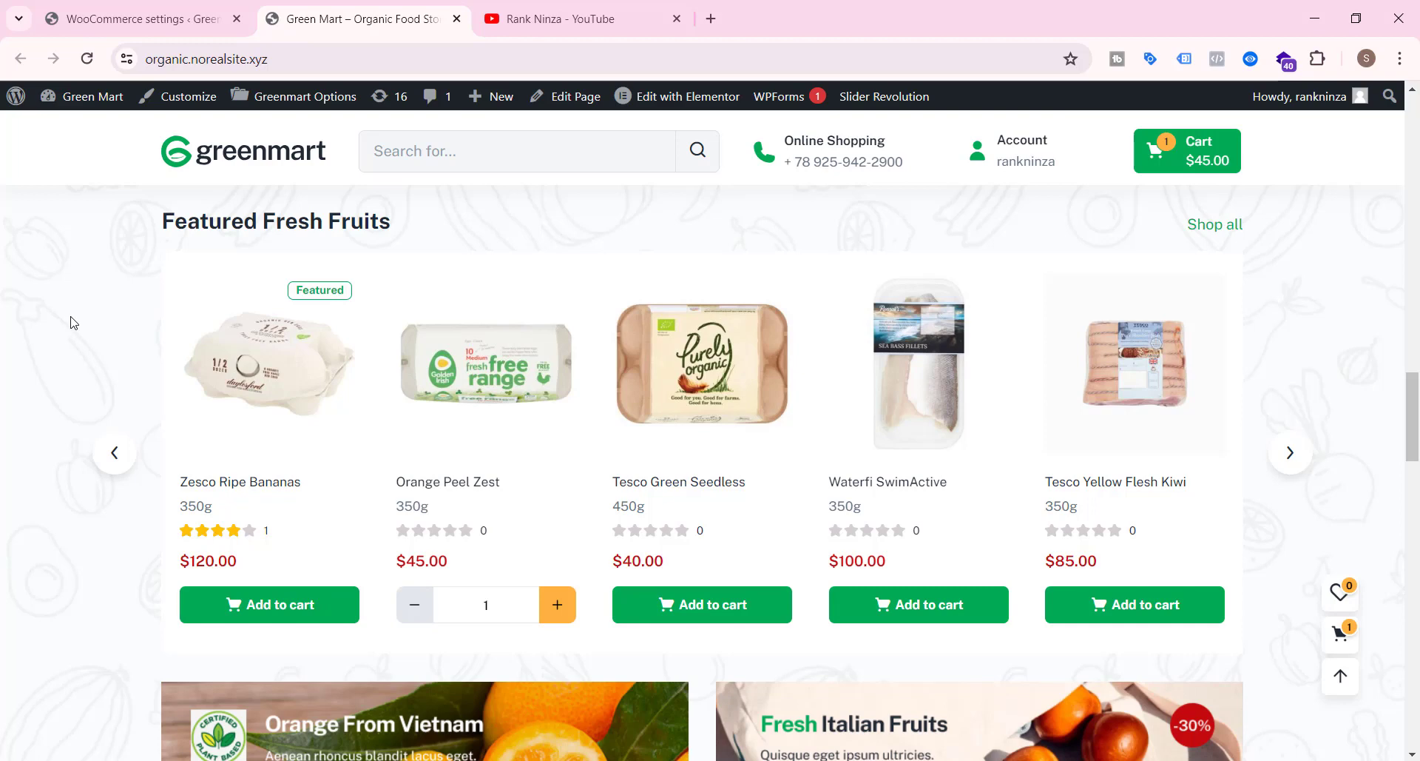
# - Switch to the WordPress admin, open the store's product categories and review the category list
pyautogui.click(141, 18)
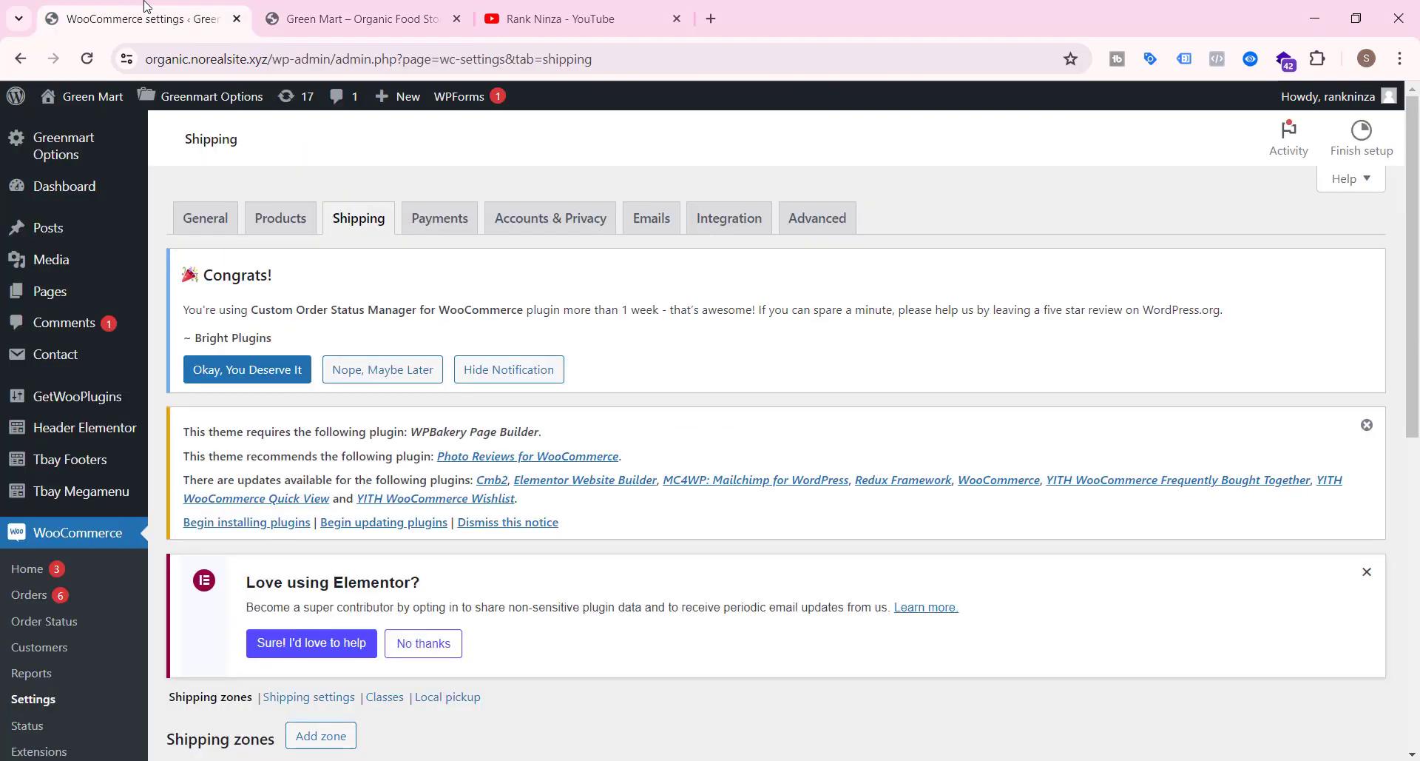
pyautogui.scroll(-3, 47, 510)
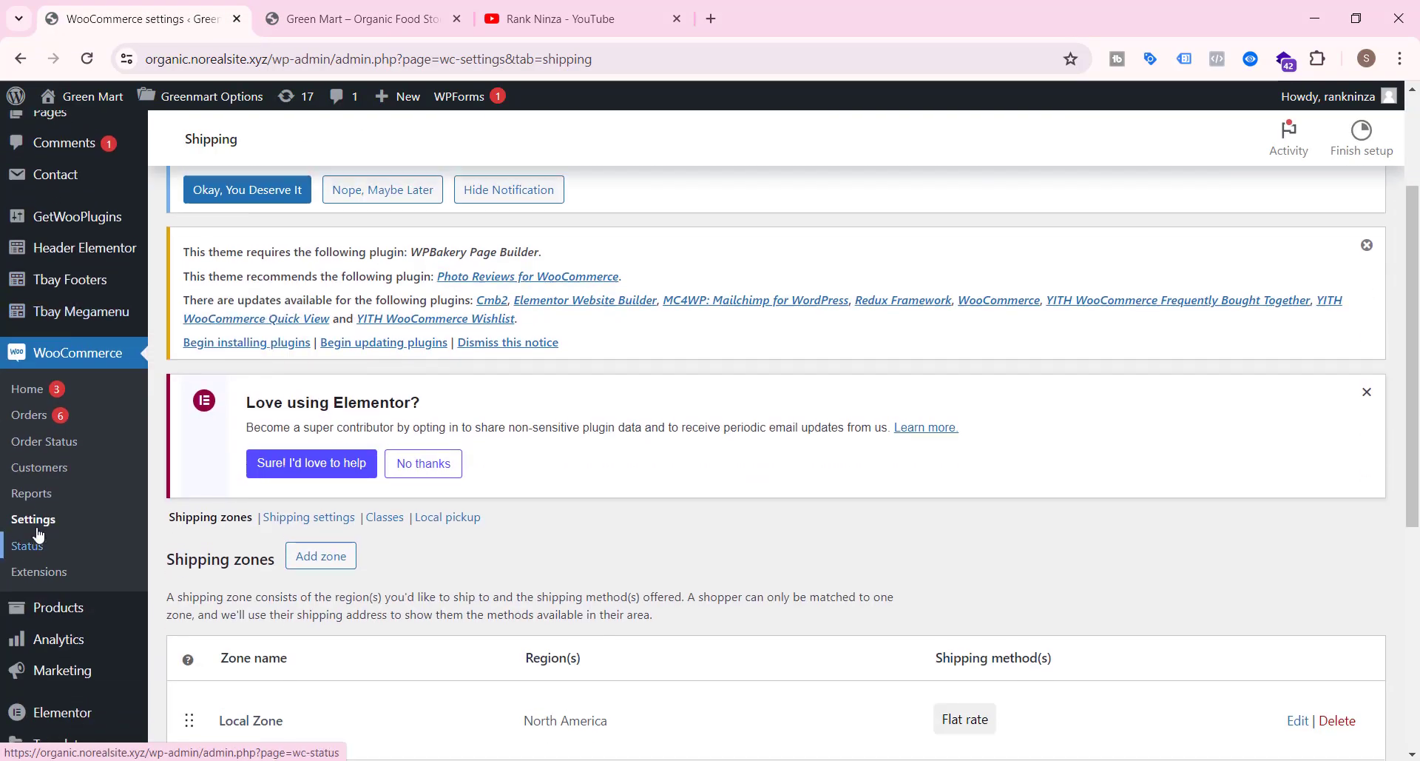
pyautogui.scroll(2, 46, 514)
pyautogui.scroll(-2, 51, 518)
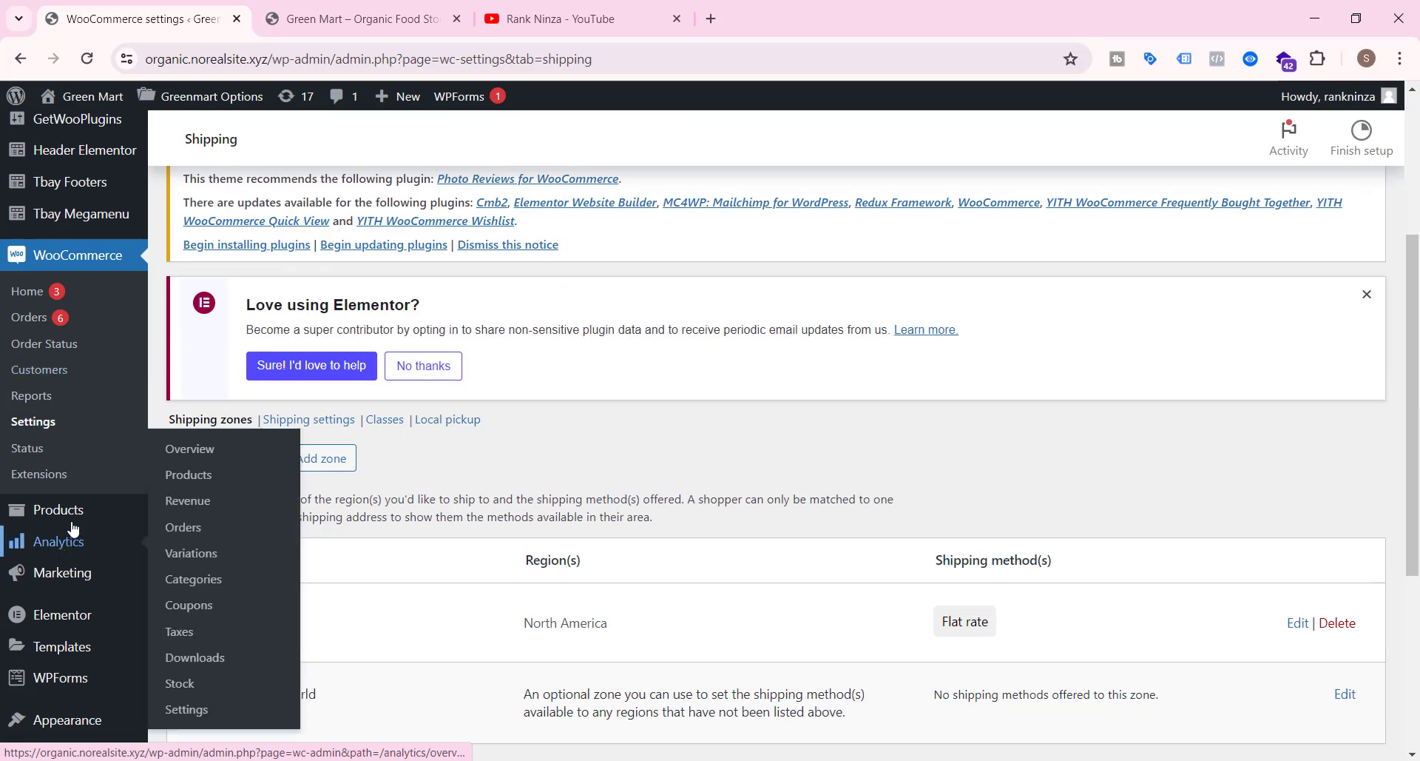
pyautogui.moveTo(74, 511)
pyautogui.click(196, 569)
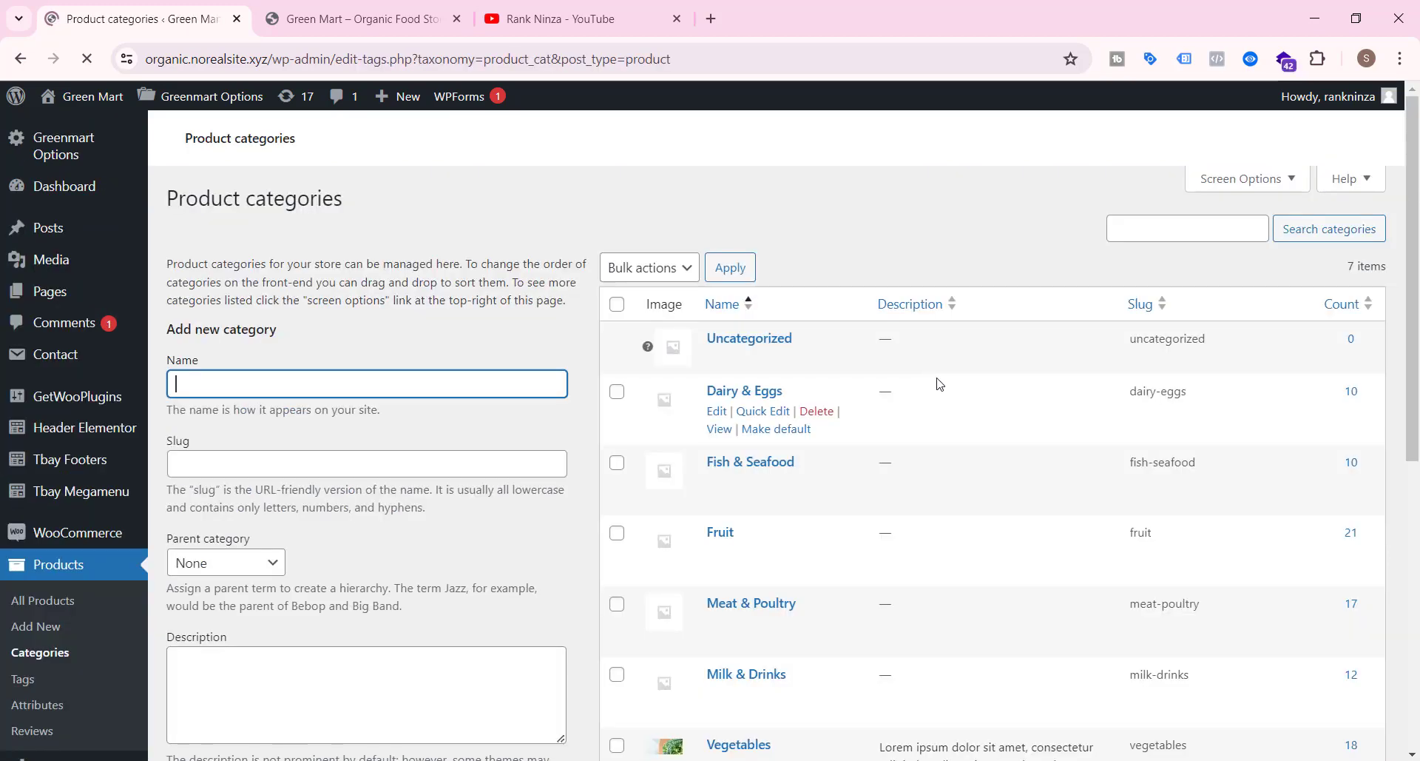
pyautogui.scroll(-2, 810, 359)
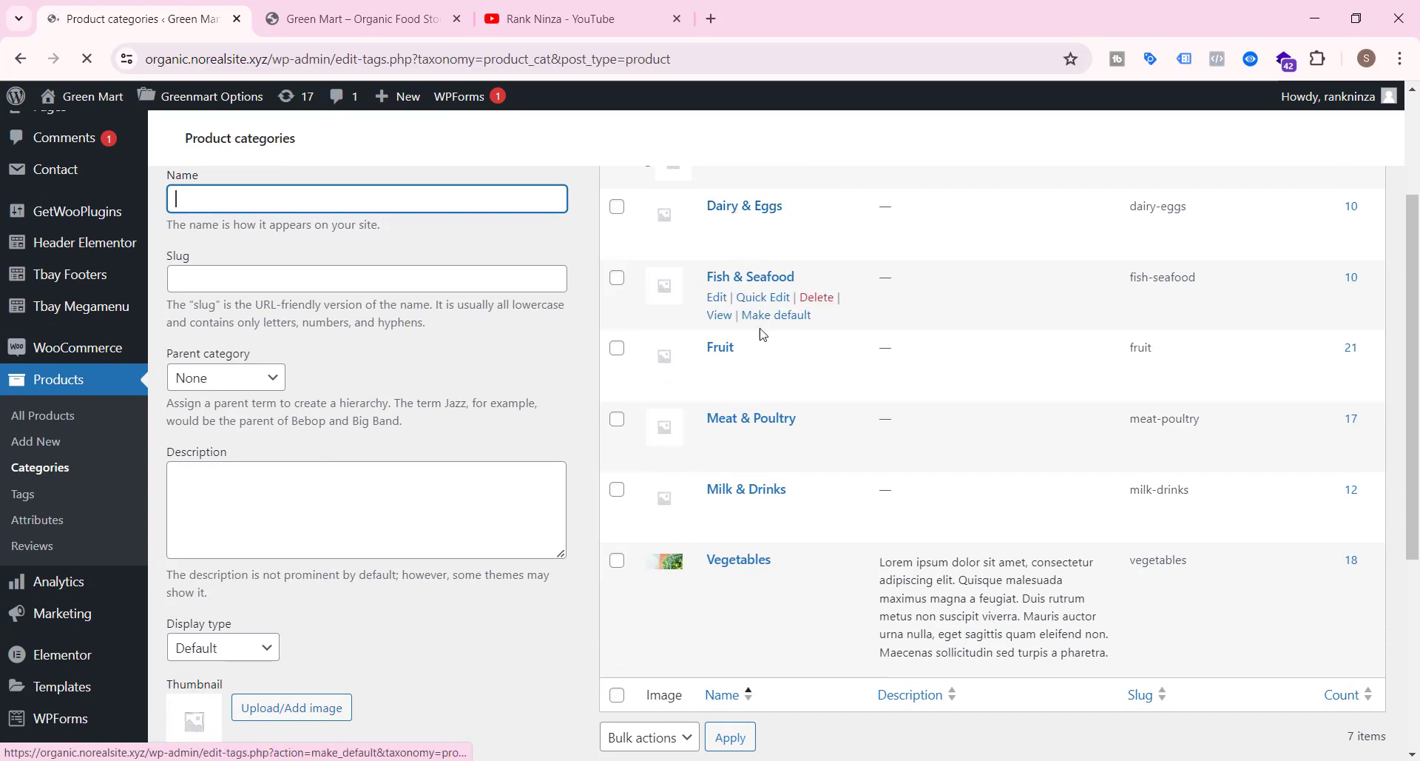
pyautogui.scroll(-4, 767, 558)
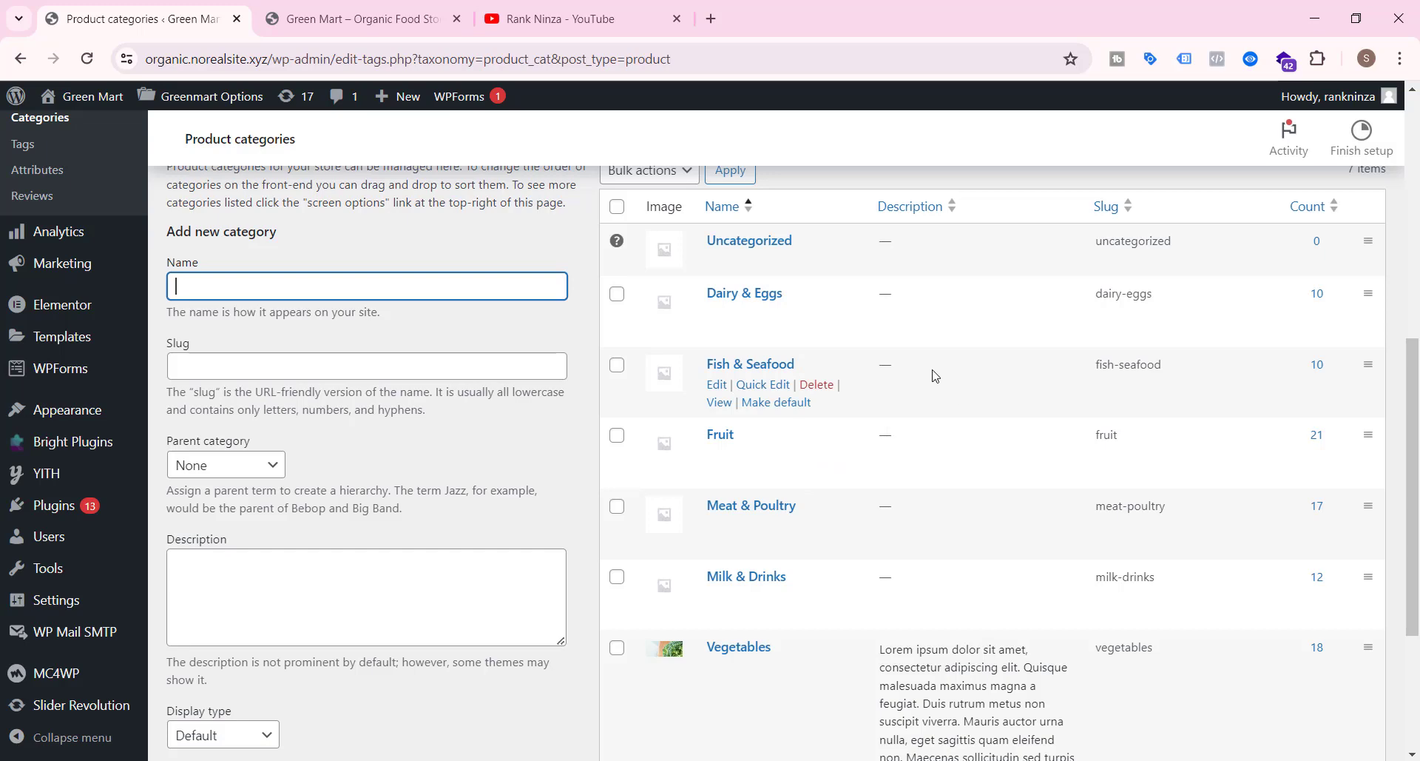
pyautogui.scroll(1, 941, 407)
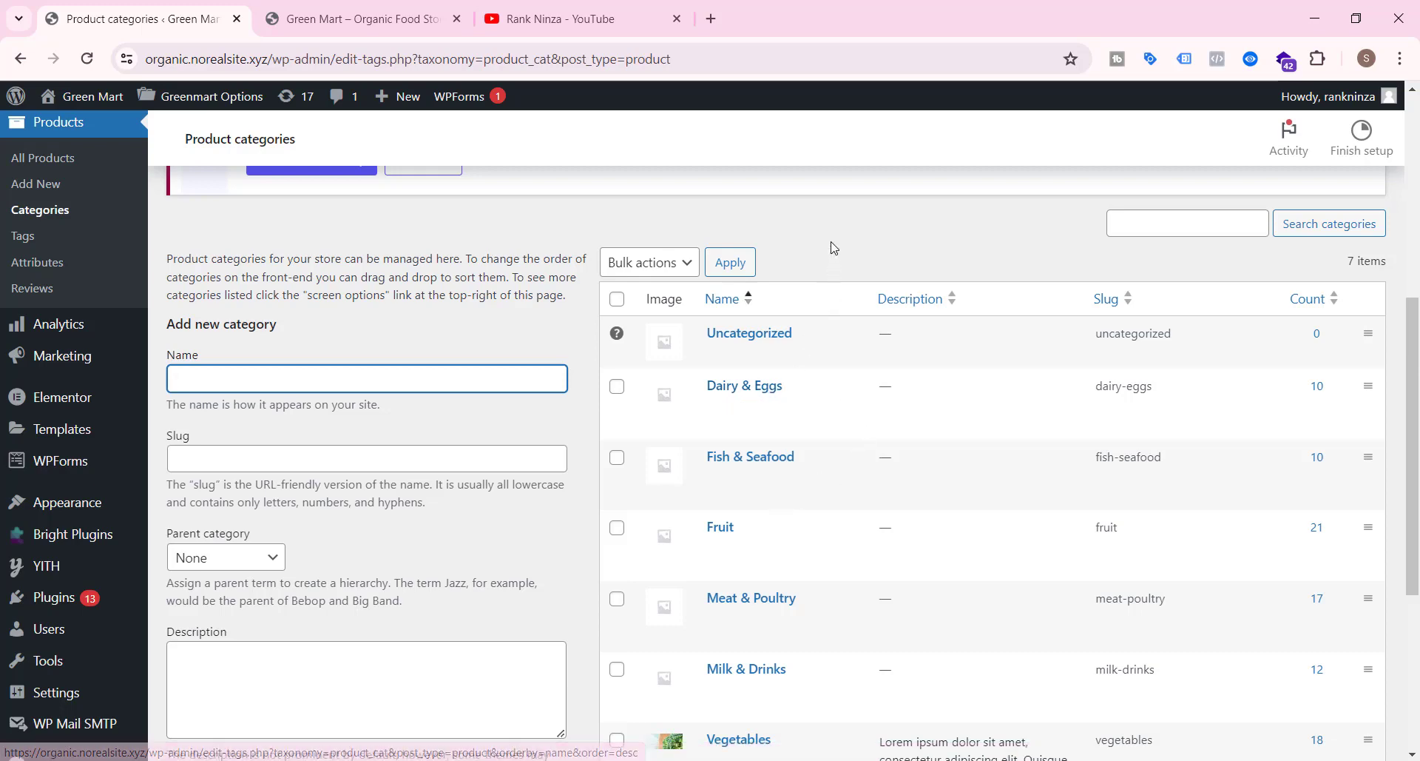
# - Open the Shipping section of the WooCommerce settings
pyautogui.scroll(-3, 26, 392)
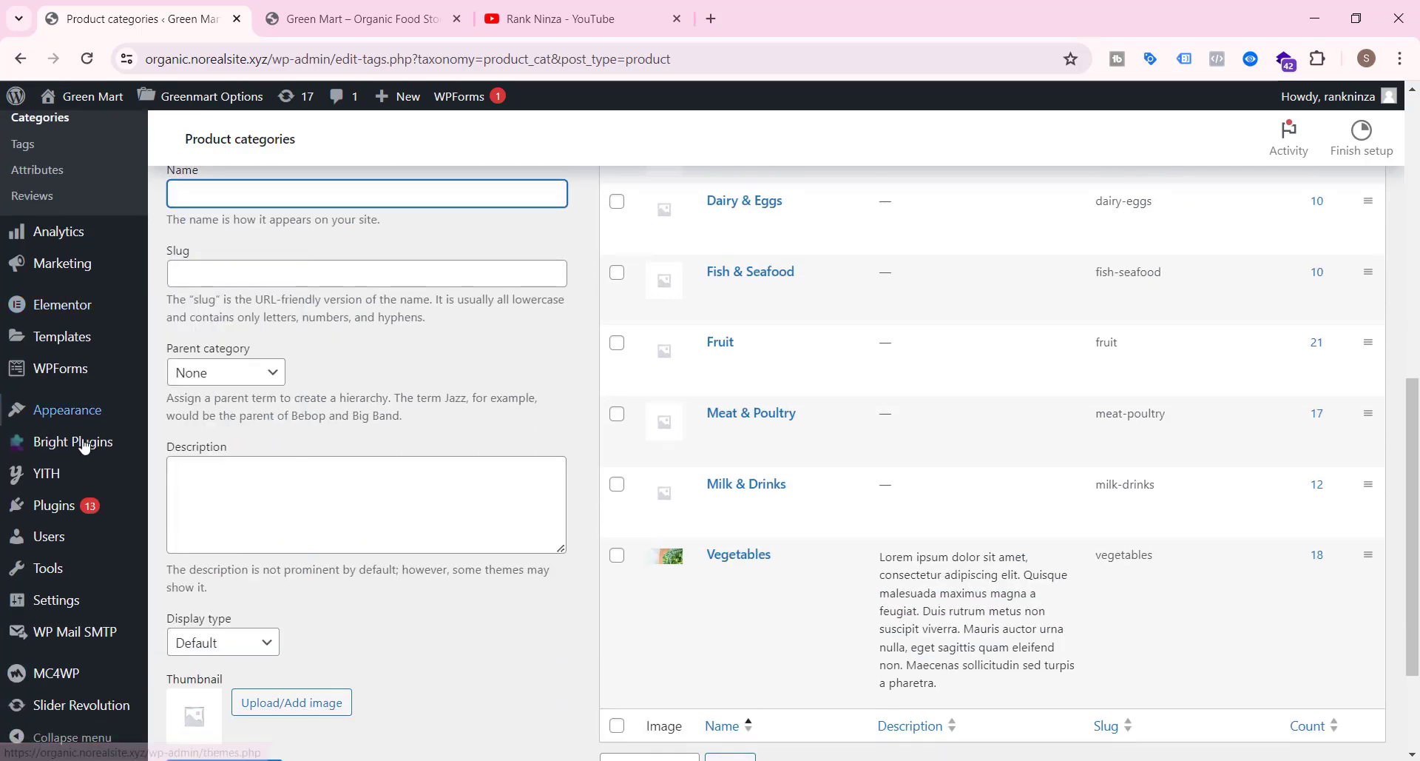
pyautogui.moveTo(71, 621)
pyautogui.scroll(3, 59, 510)
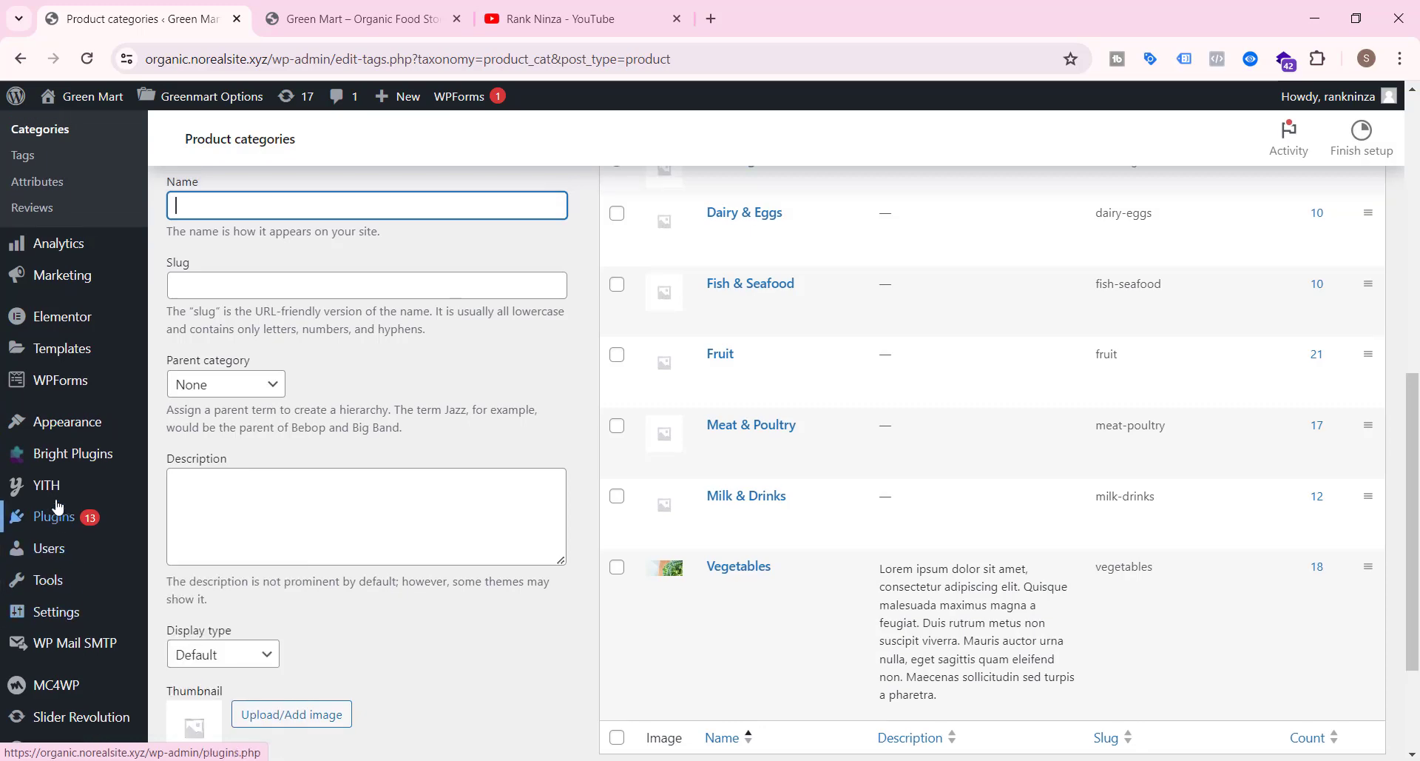
pyautogui.moveTo(58, 503)
pyautogui.scroll(2, 55, 503)
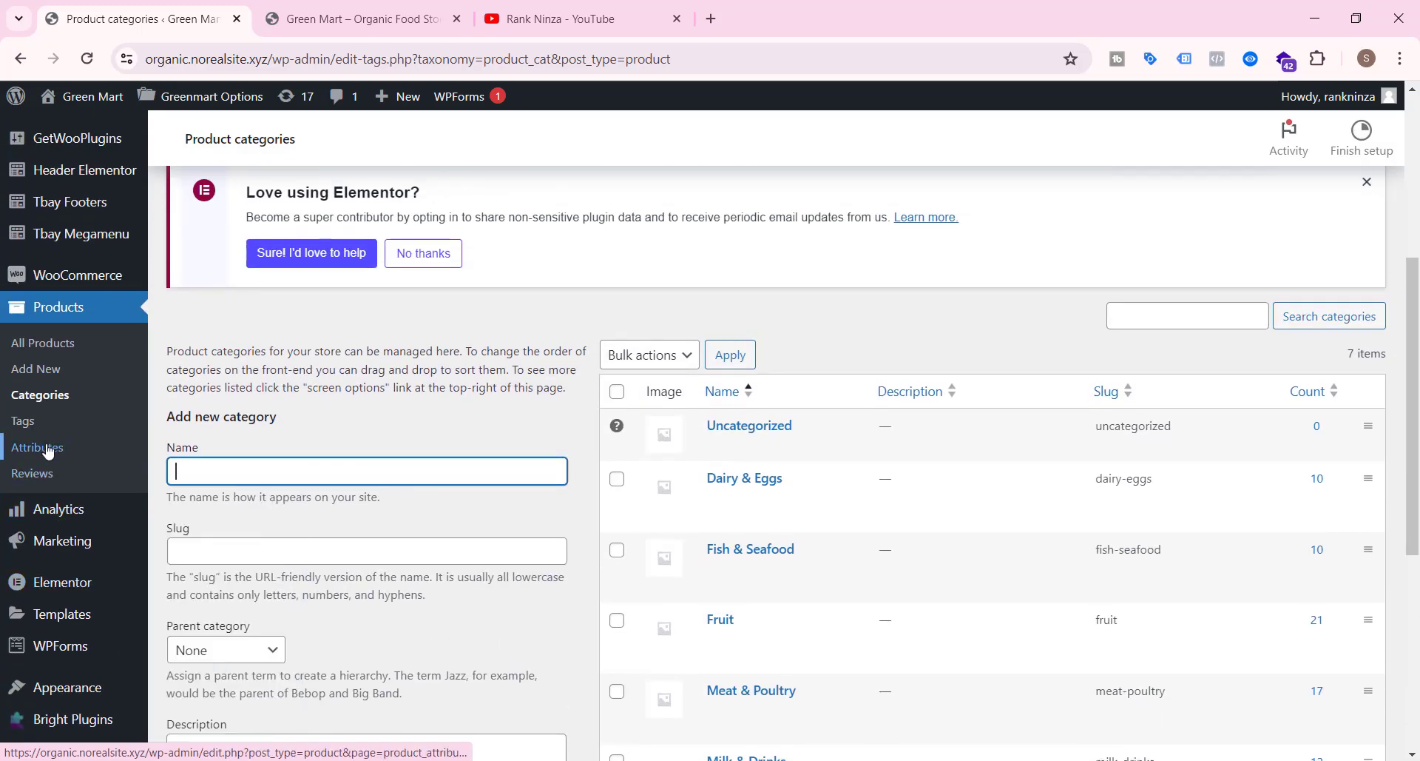
pyautogui.moveTo(66, 289)
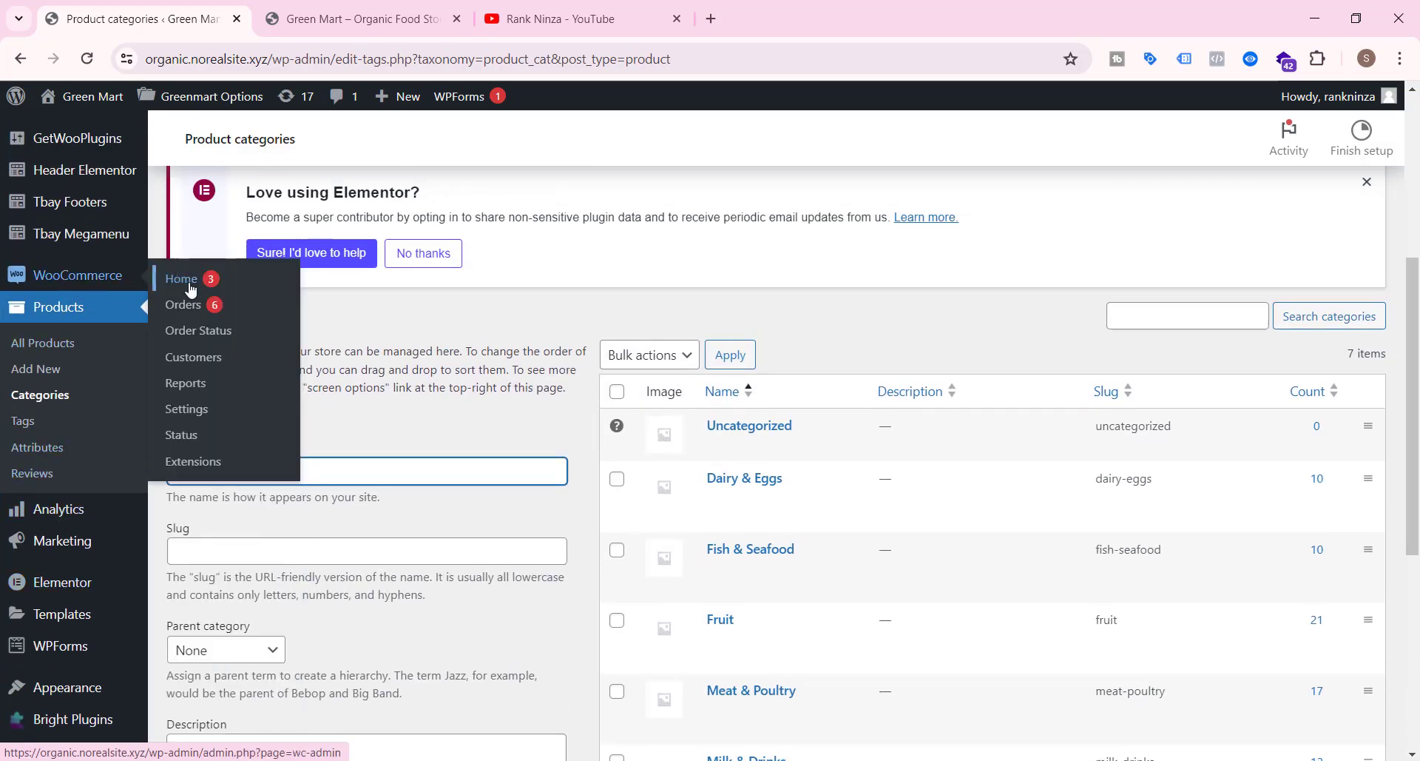
pyautogui.click(193, 418)
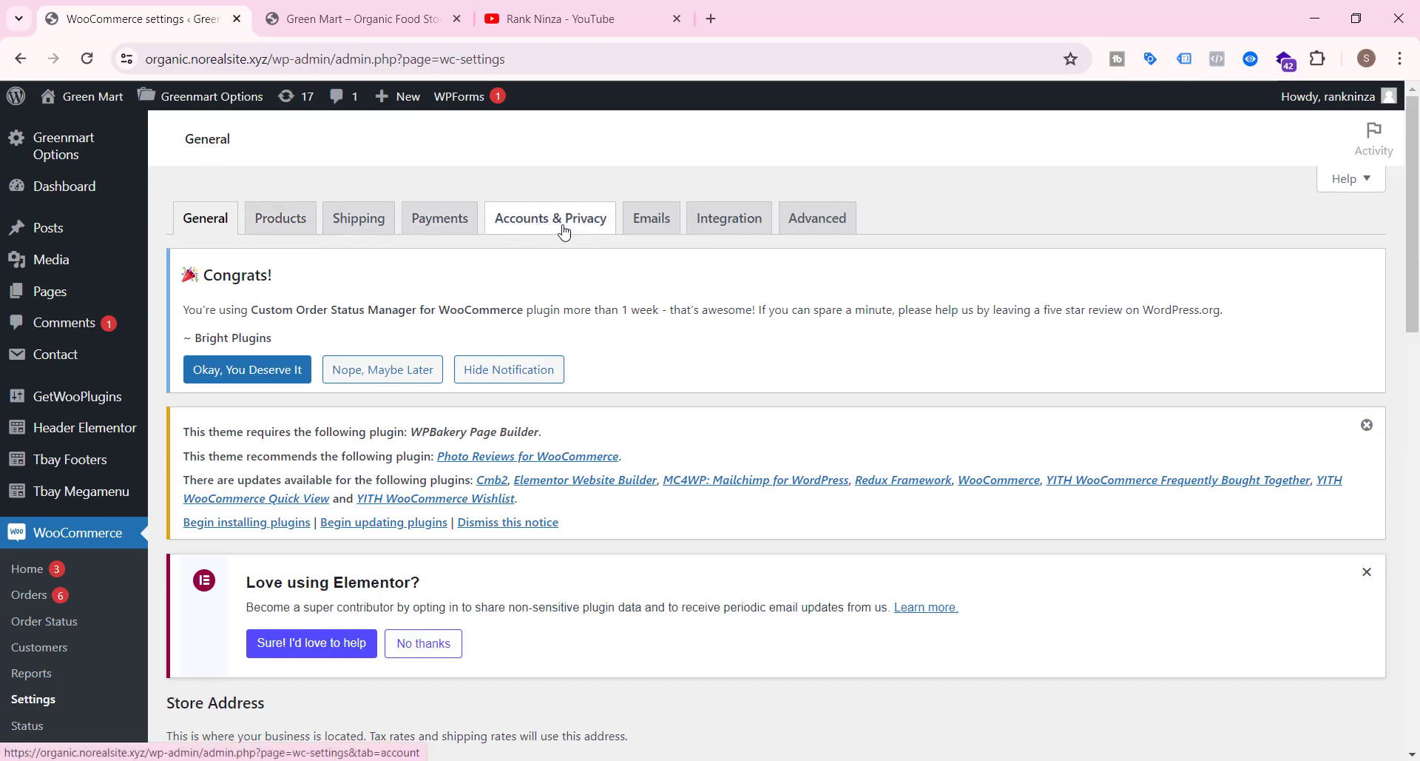
pyautogui.click(374, 230)
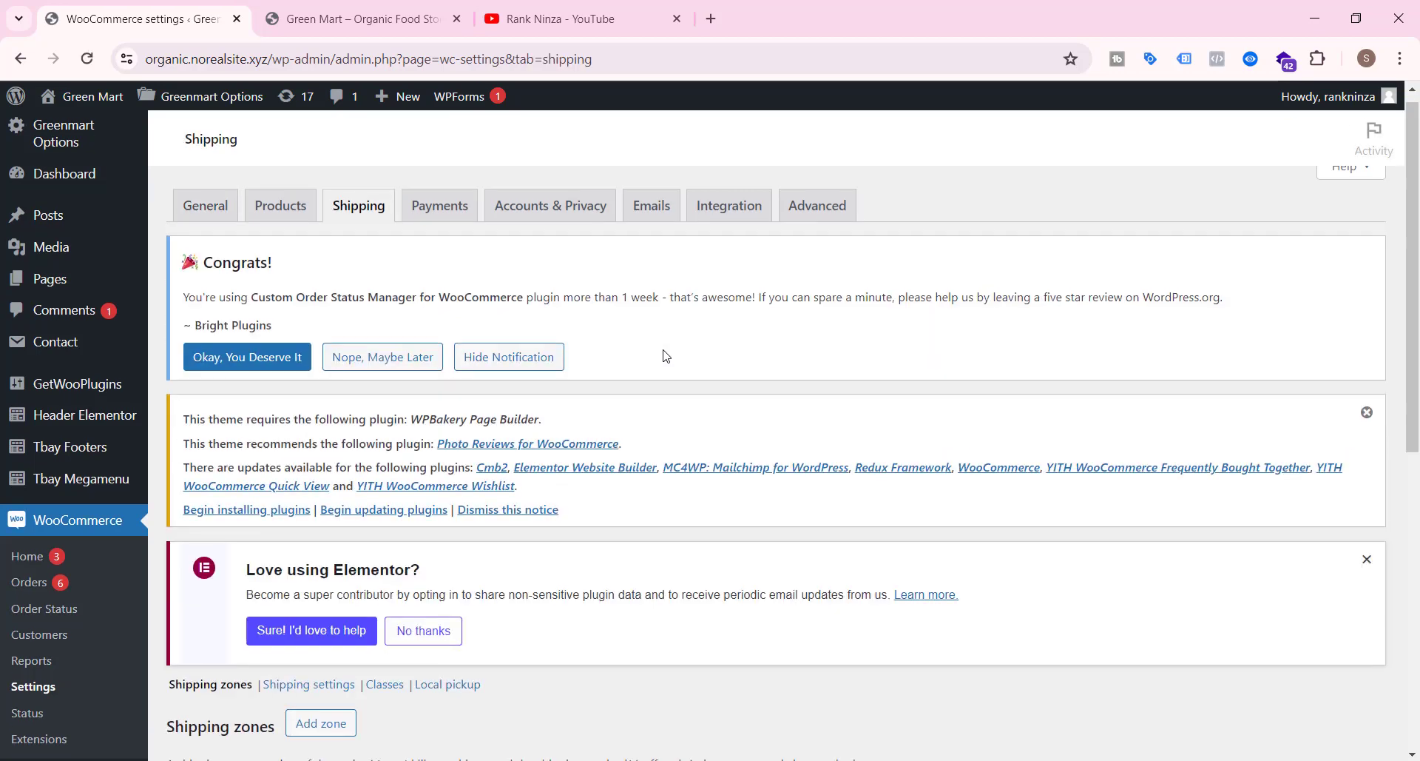
# - Open the Local Zone shipping zone for editing and bring up its shipping methods
pyautogui.scroll(-4, 666, 357)
pyautogui.scroll(-2, 665, 357)
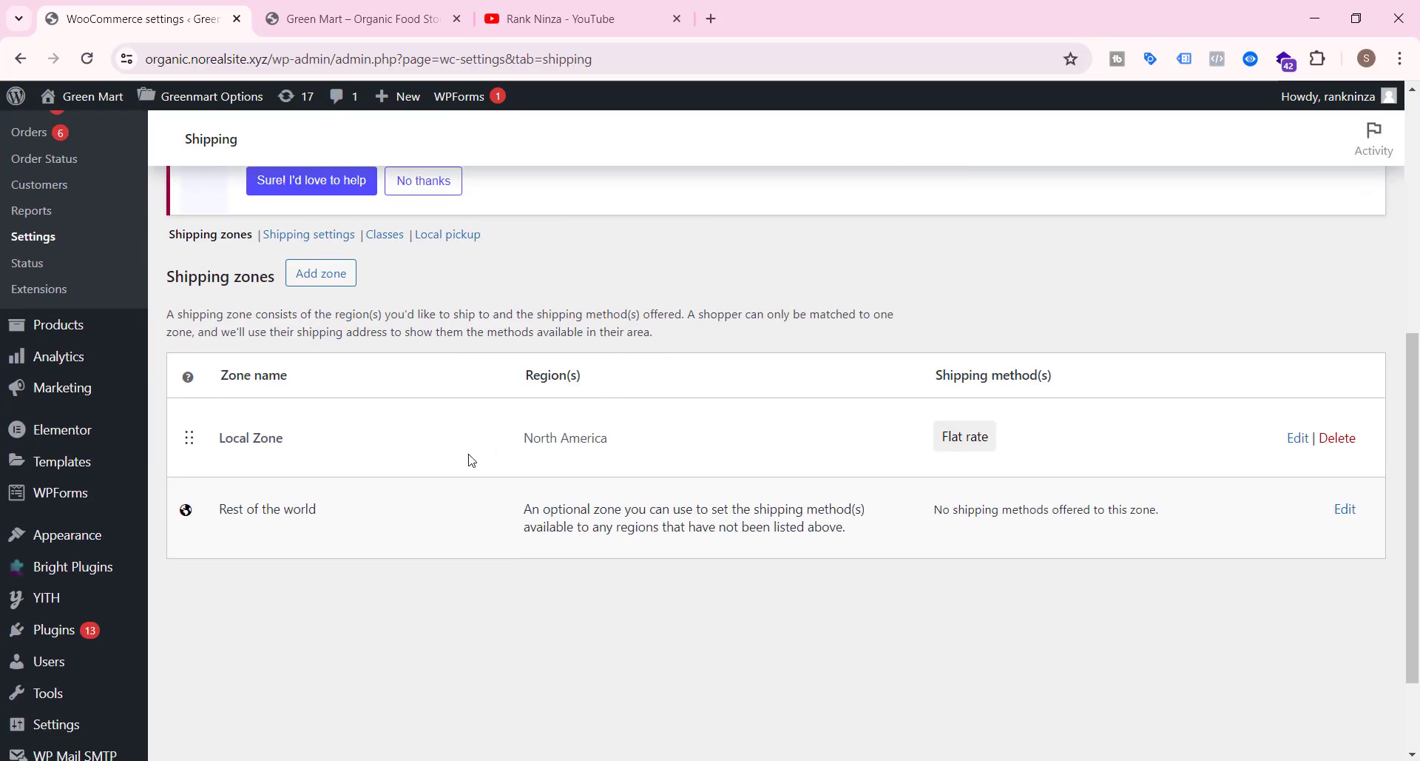
pyautogui.click(1295, 444)
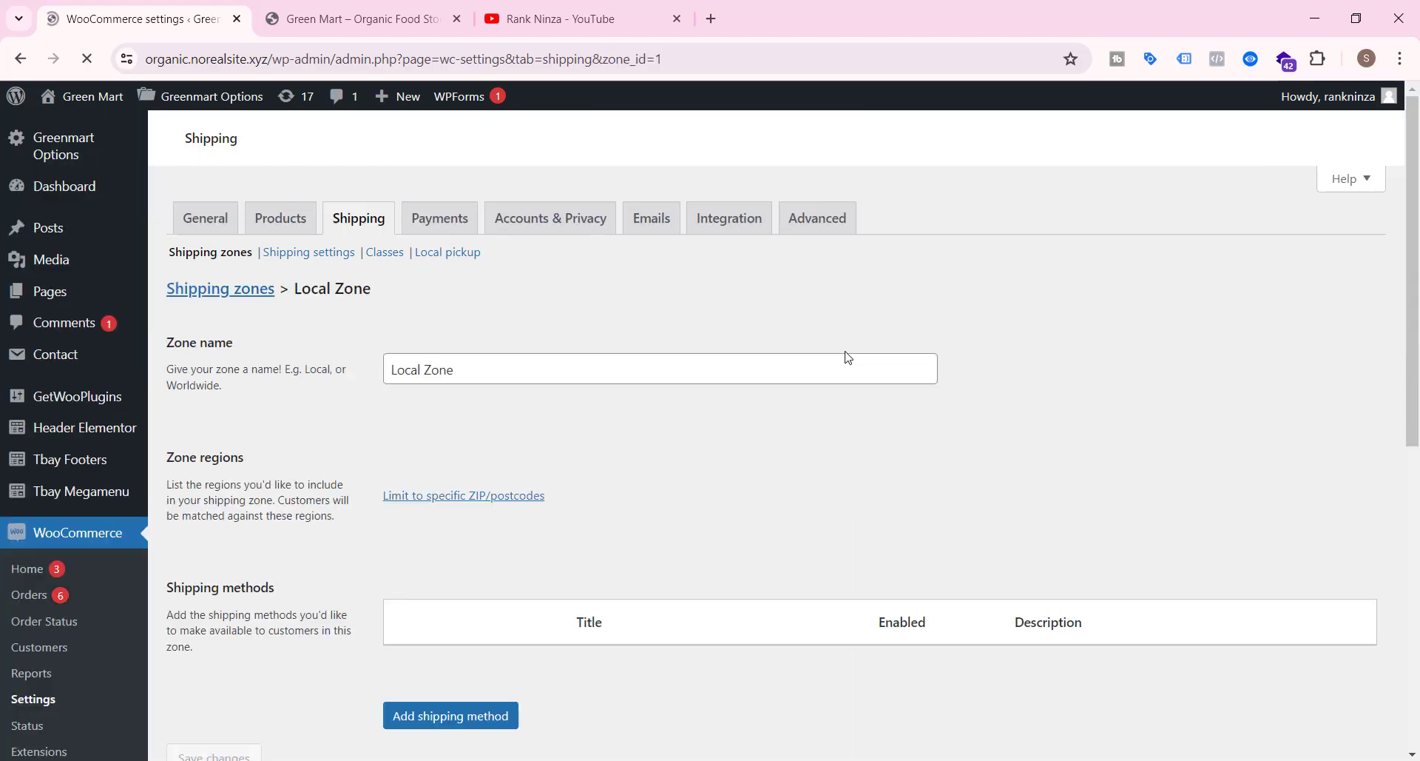
pyautogui.scroll(-1, 843, 355)
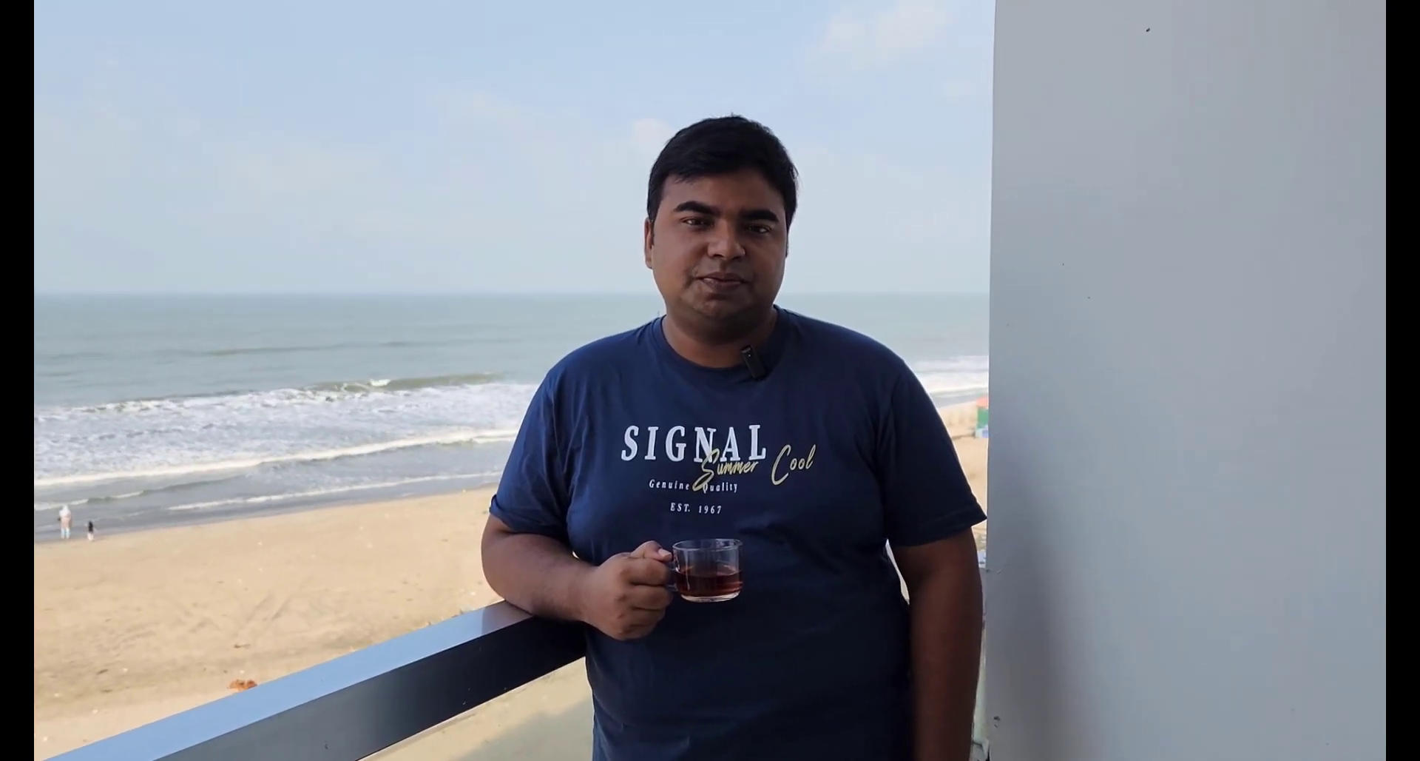
pyautogui.scroll(-2, 843, 355)
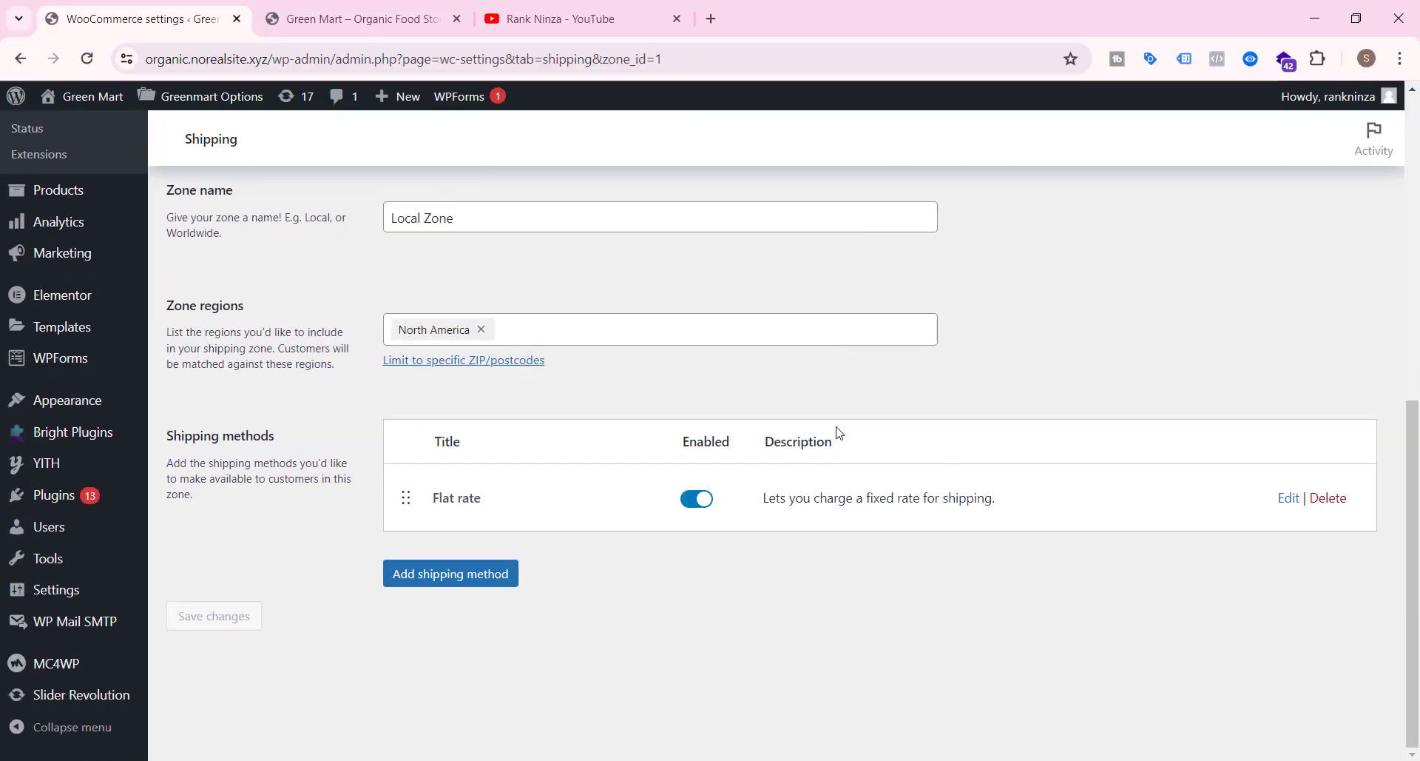
# - Start adding a Free shipping method to Local Zone and review its requirement options
pyautogui.click(431, 586)
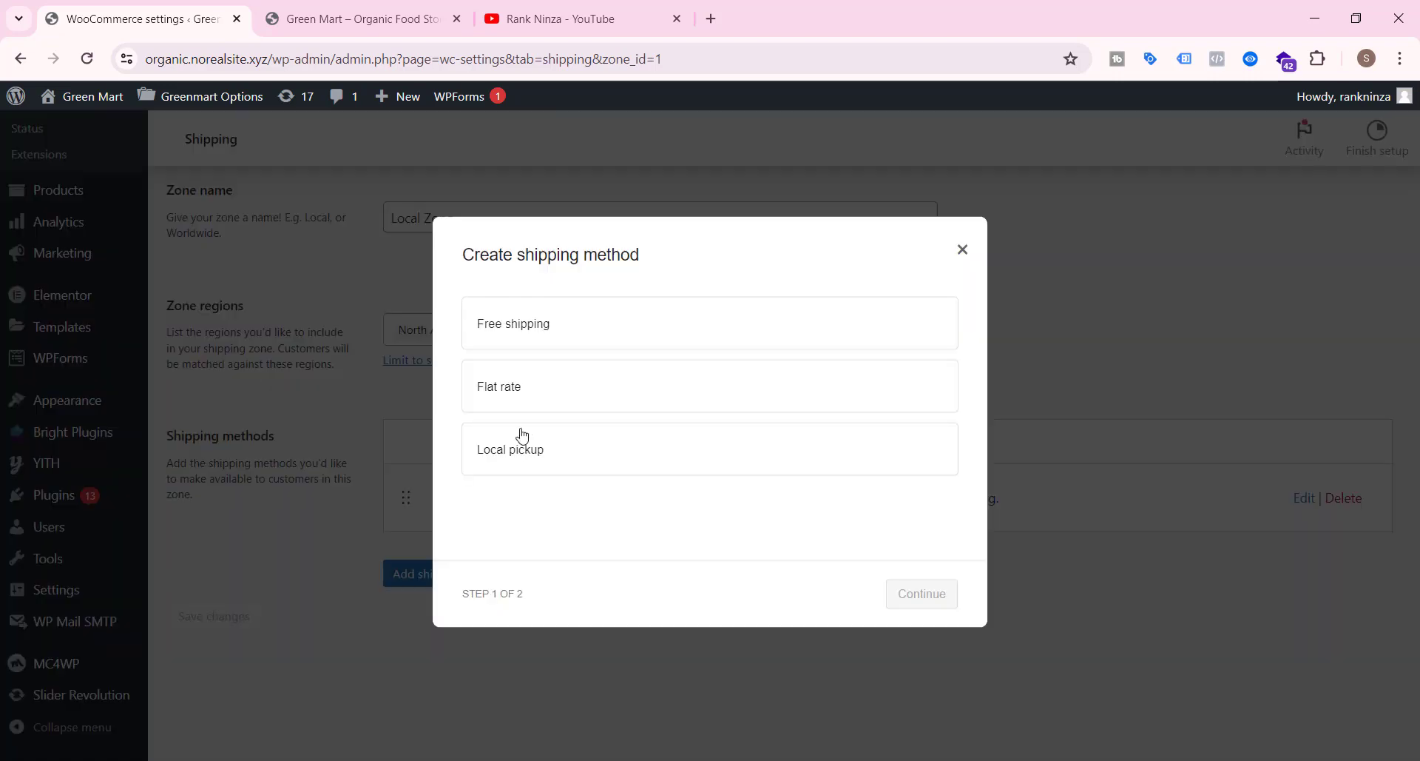
pyautogui.click(515, 330)
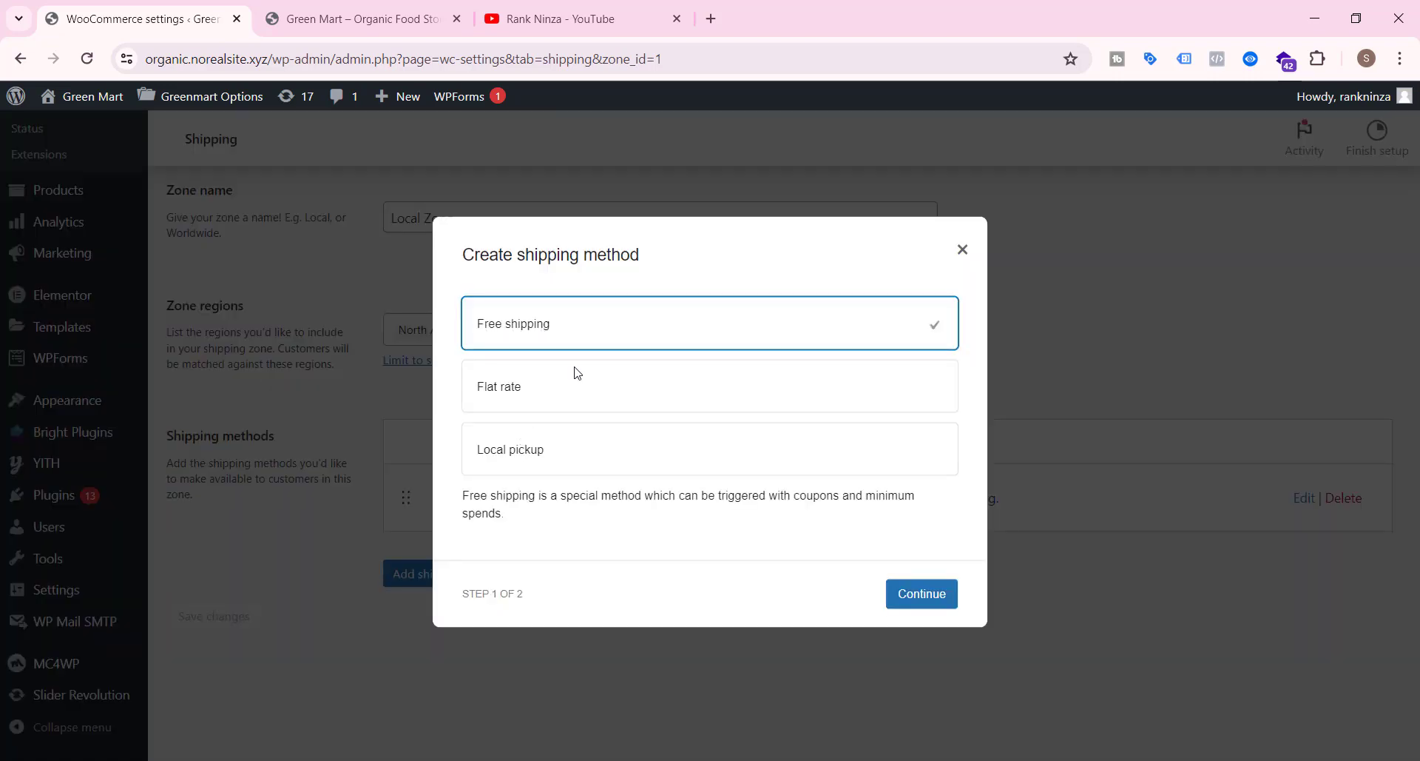
pyautogui.click(922, 599)
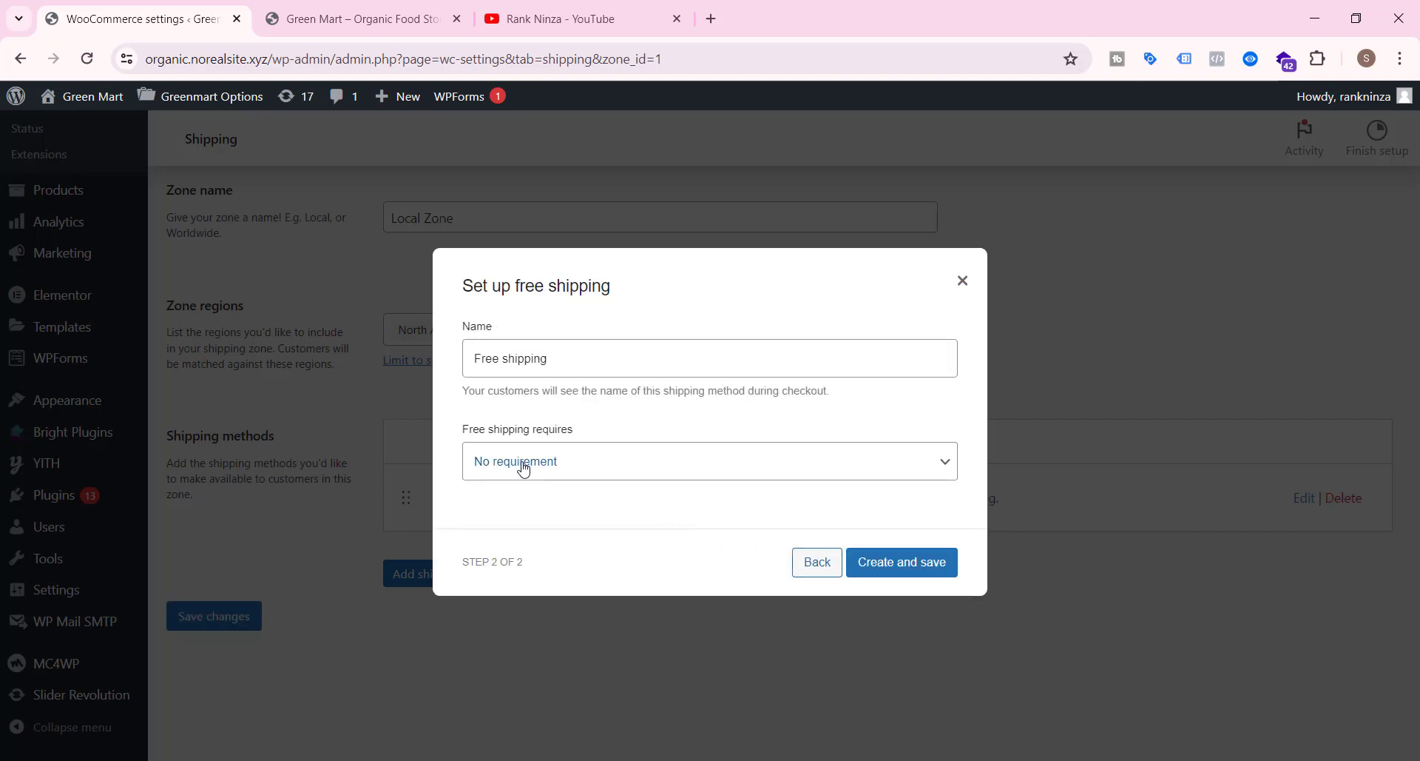
pyautogui.click(619, 474)
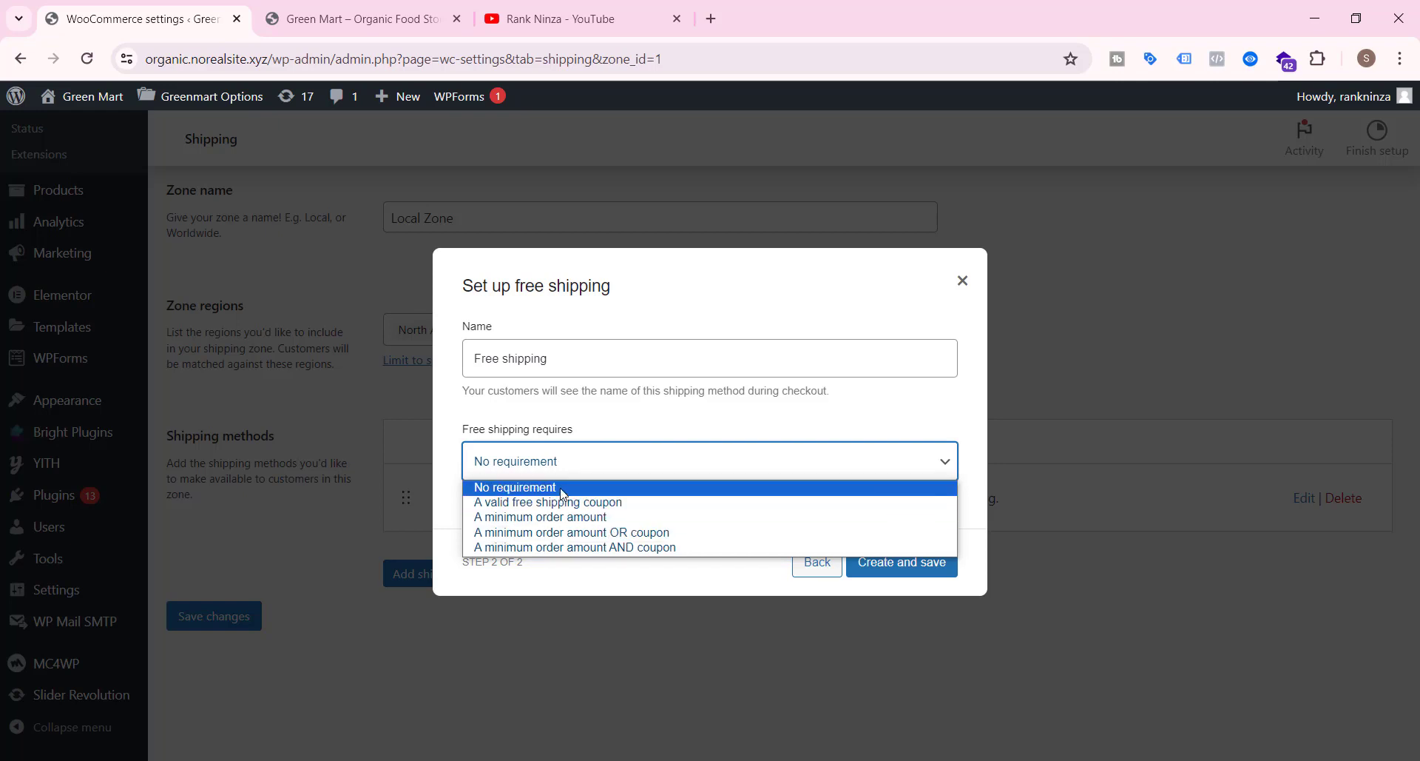
pyautogui.click(688, 592)
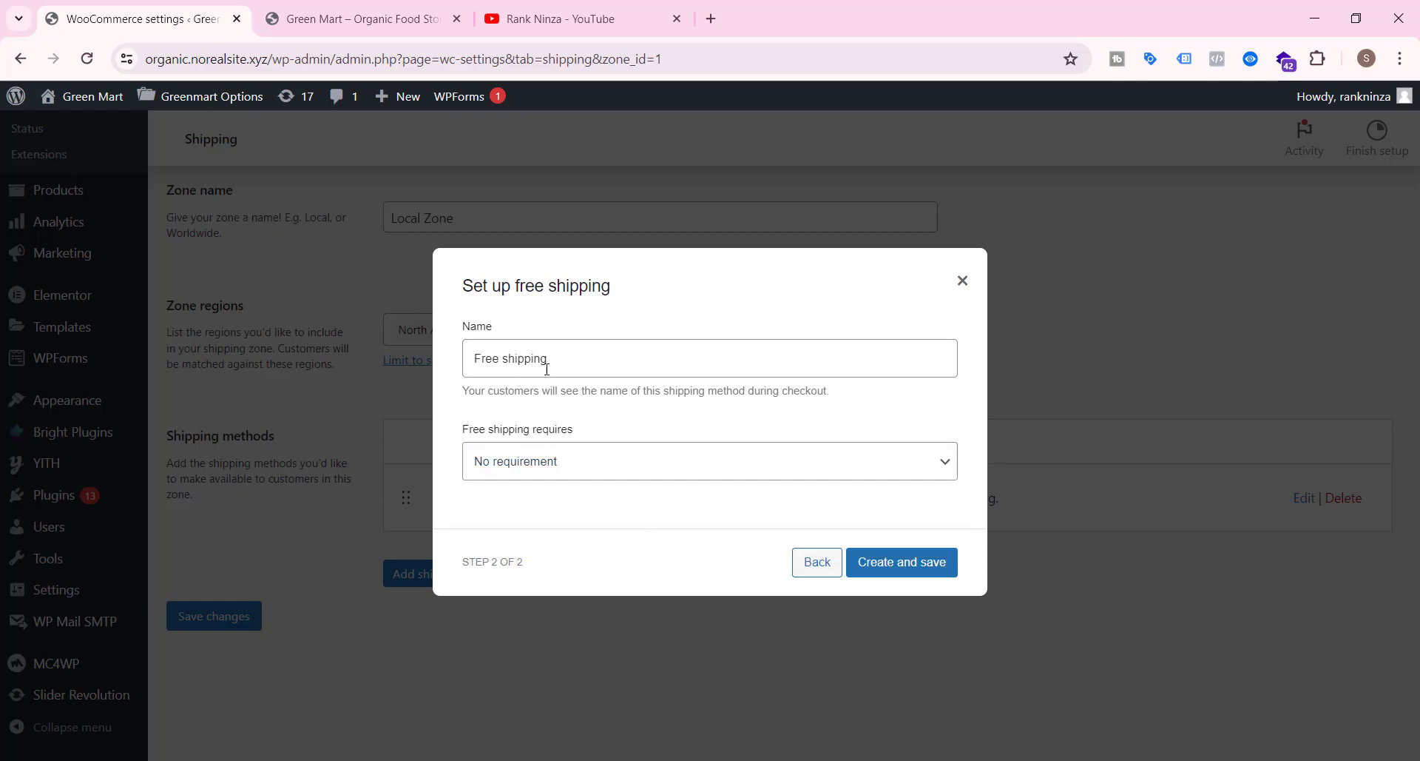
# - Try requiring a minimum order amount of $100 for free shipping, and go back to the shipping method choice without saving
pyautogui.click(528, 472)
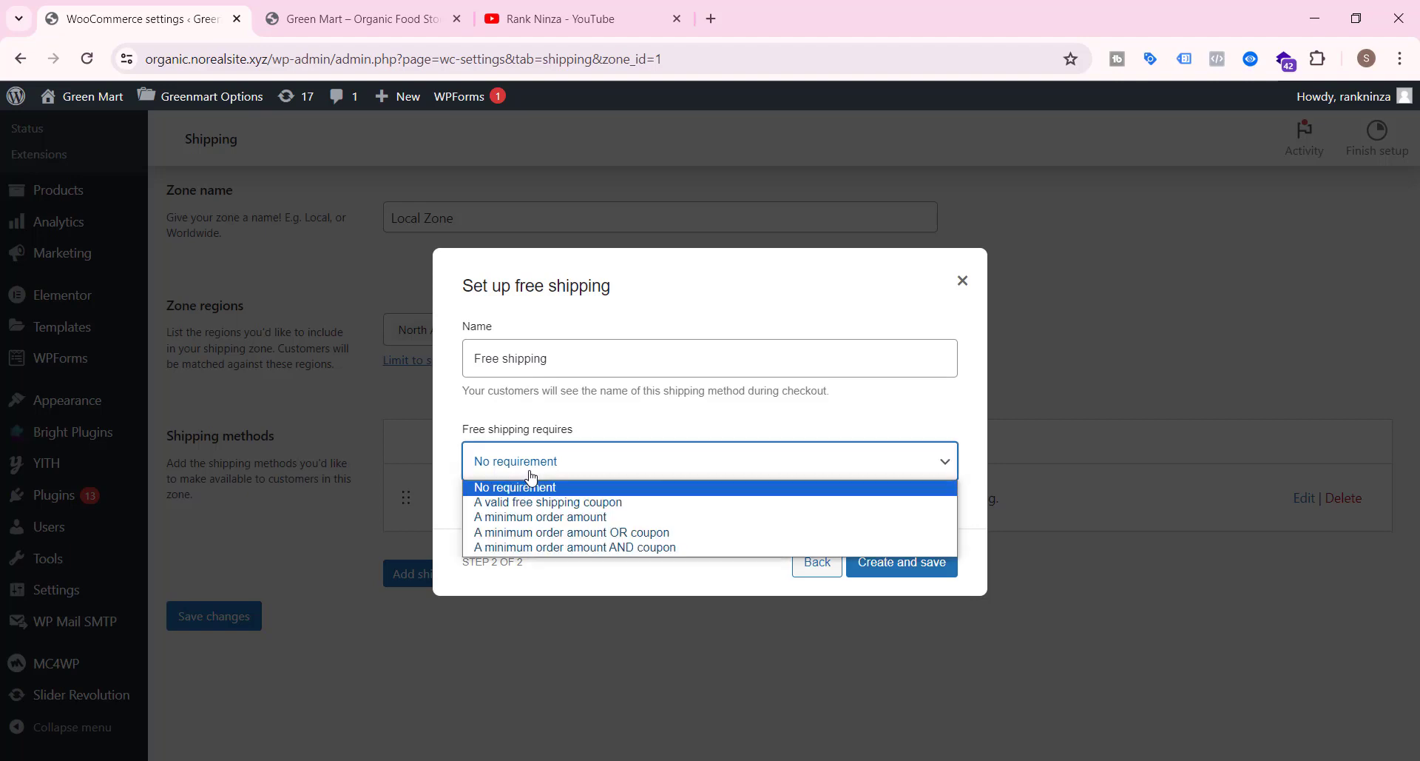
pyautogui.click(536, 517)
pyautogui.doubleClick(530, 475)
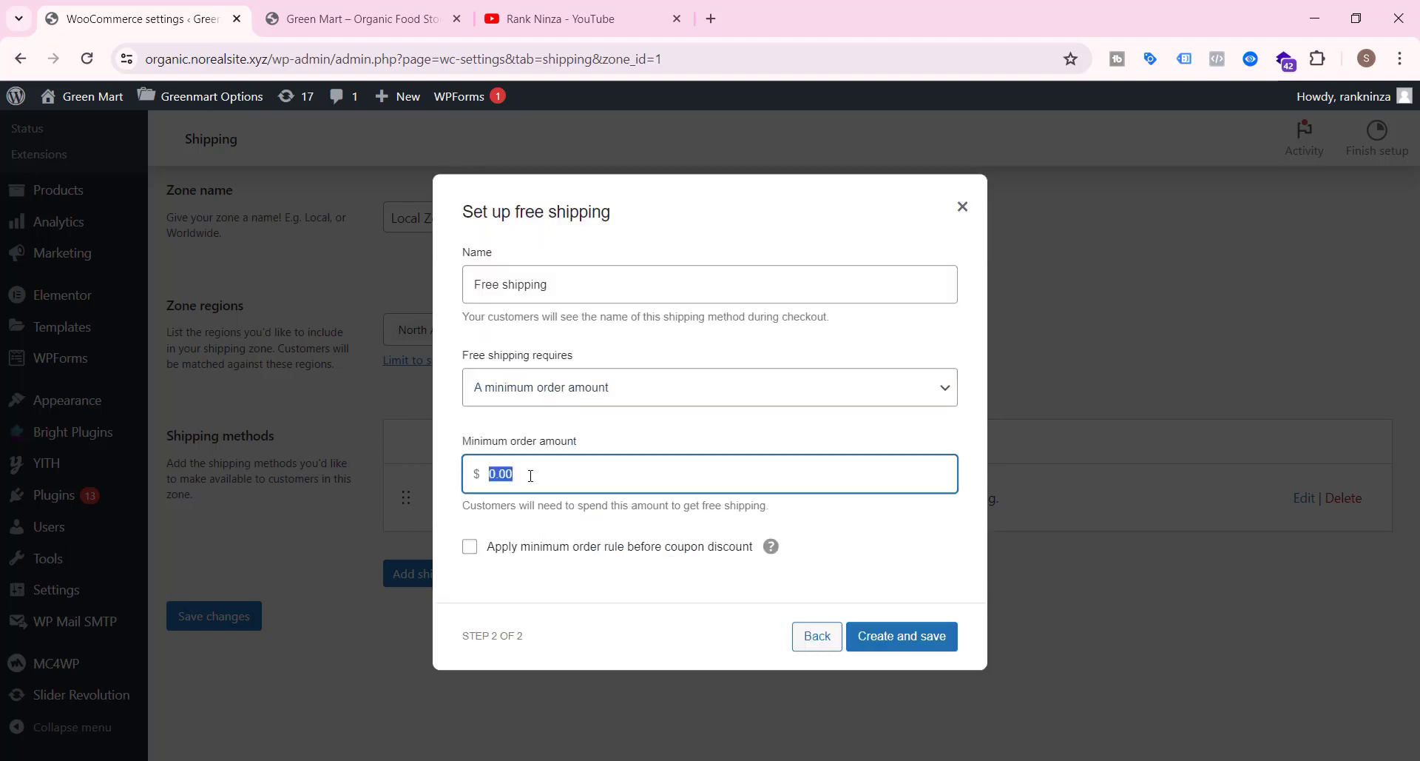
pyautogui.write('1')
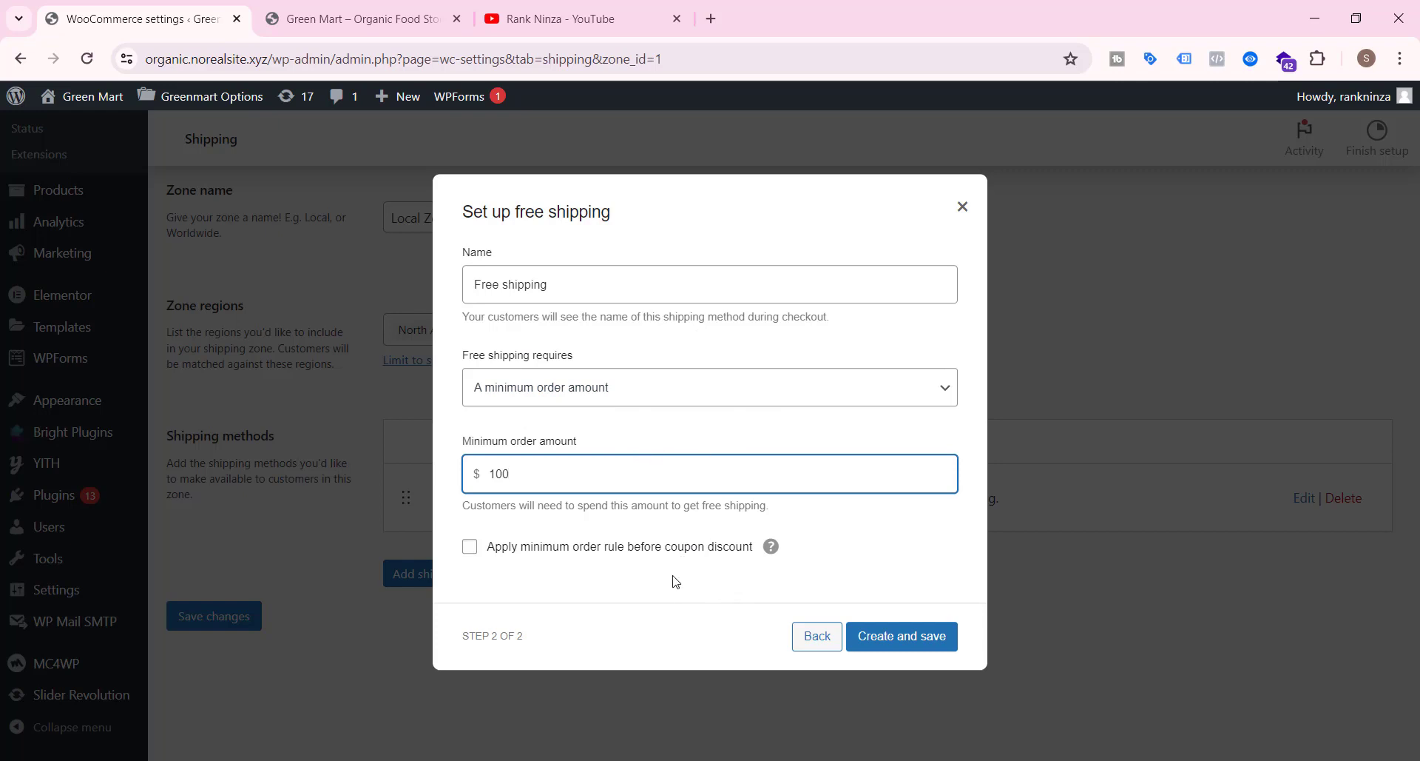
pyautogui.click(814, 638)
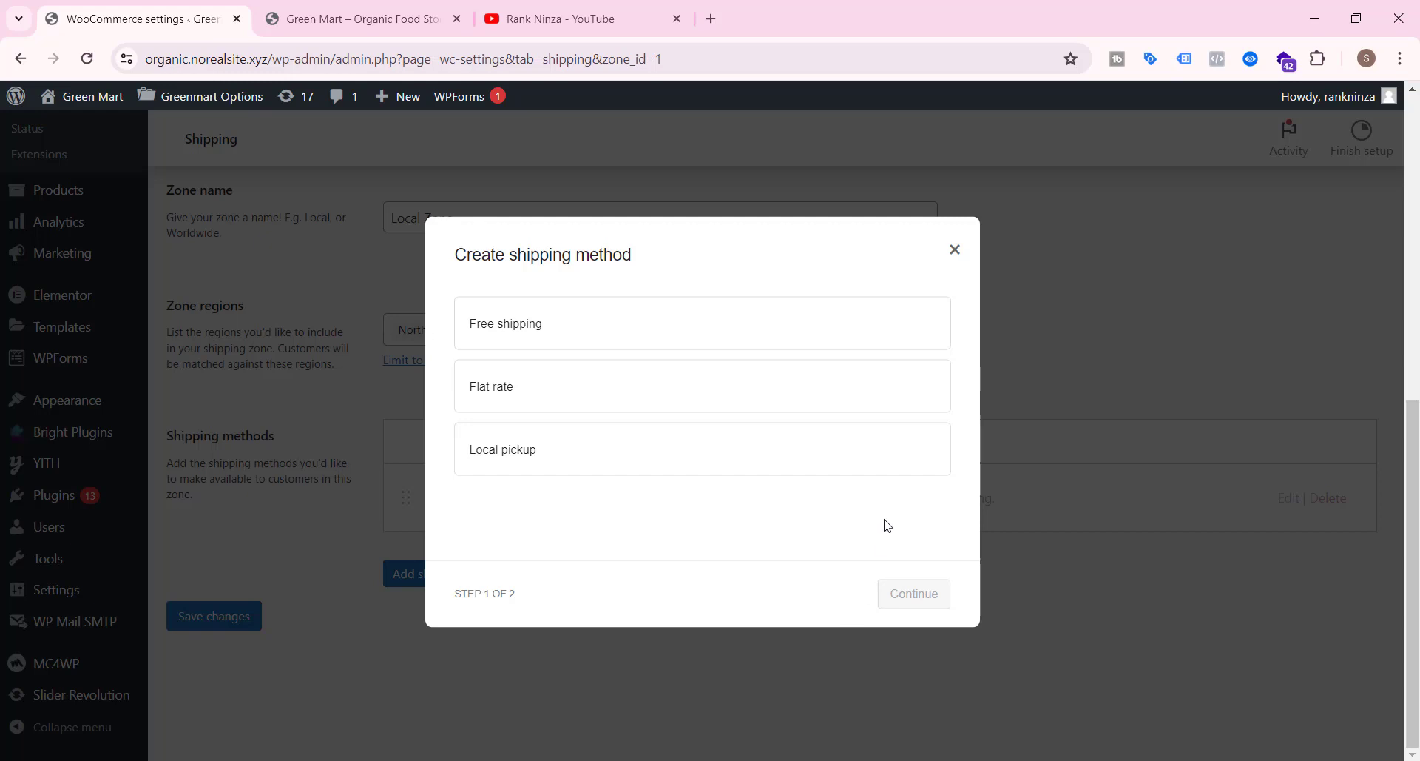
# - Dismiss the shipping method creation dialog and open the page for adding new plugins
pyautogui.click(954, 249)
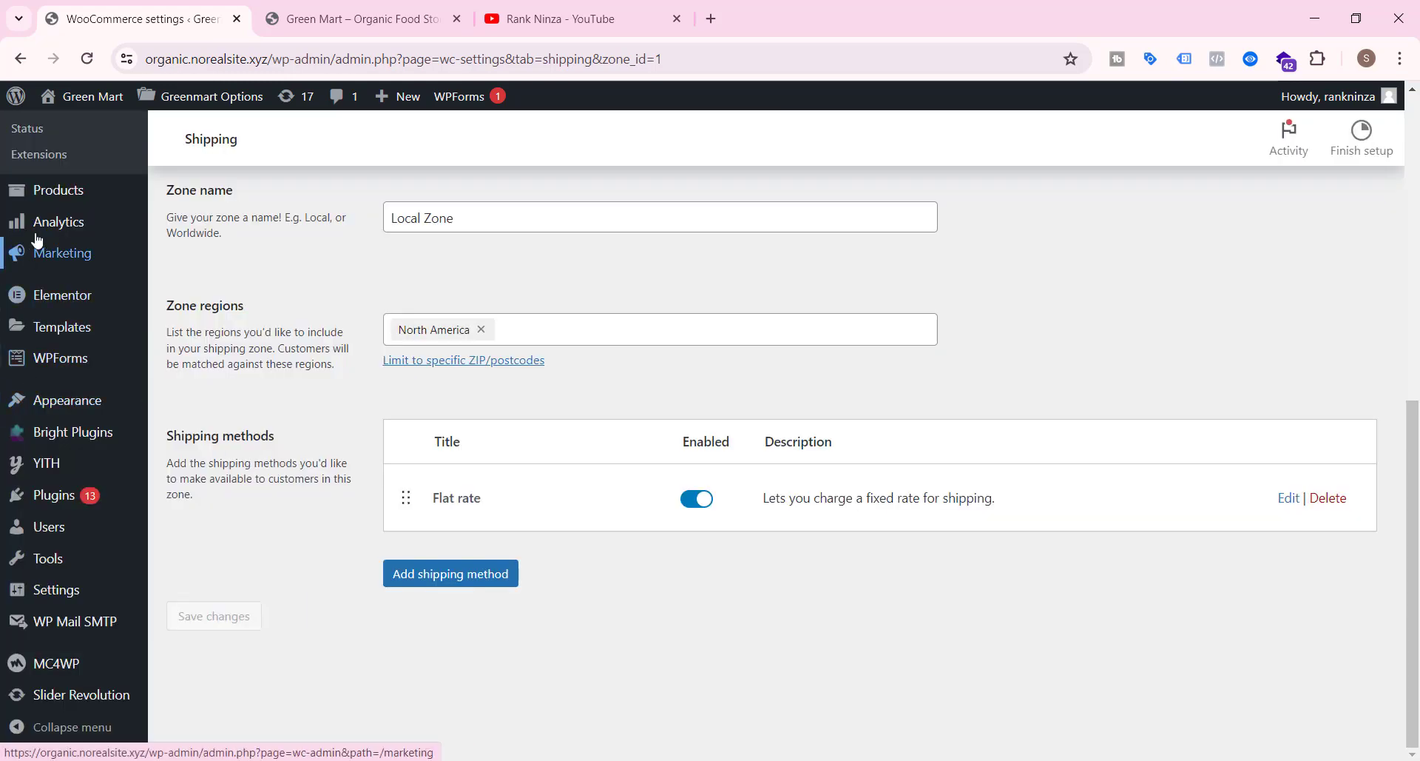
pyautogui.moveTo(37, 239)
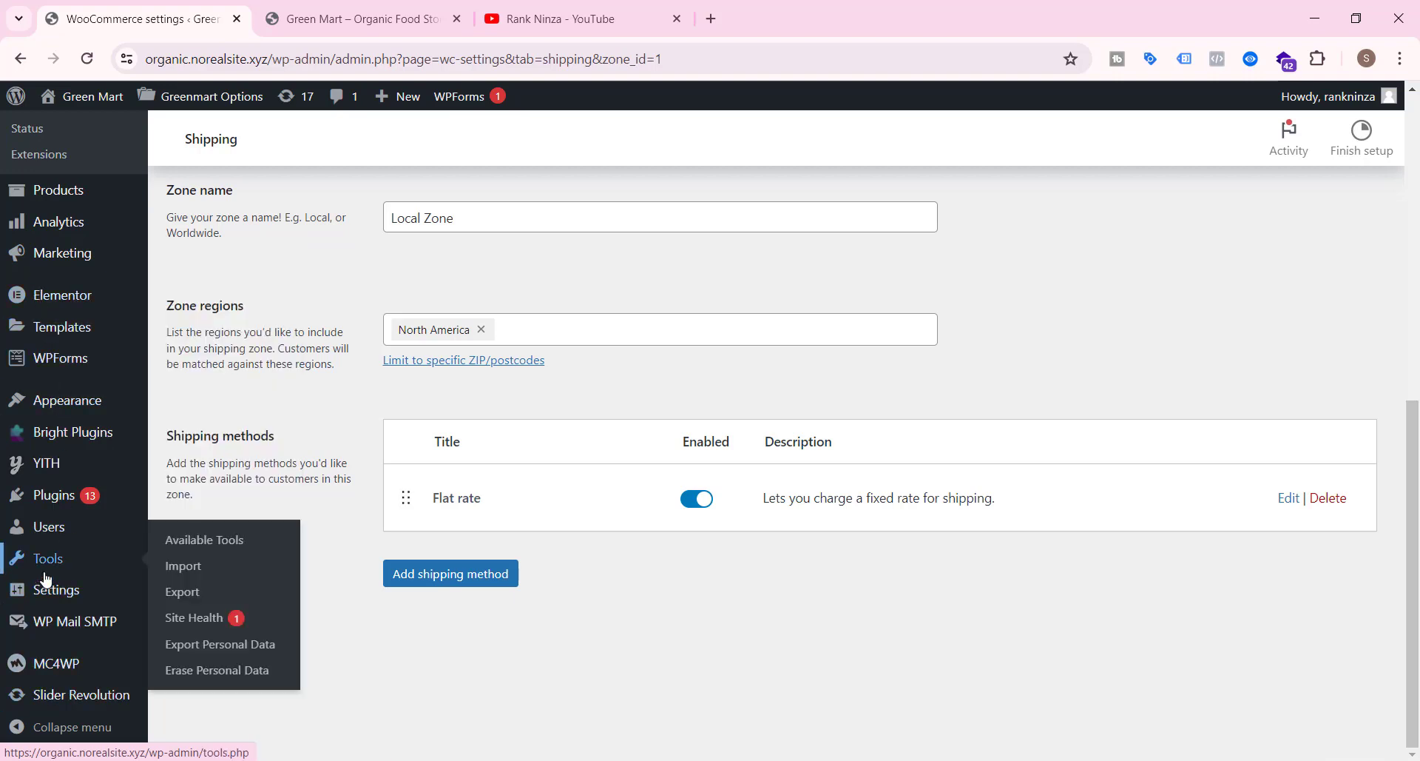
pyautogui.moveTo(80, 511)
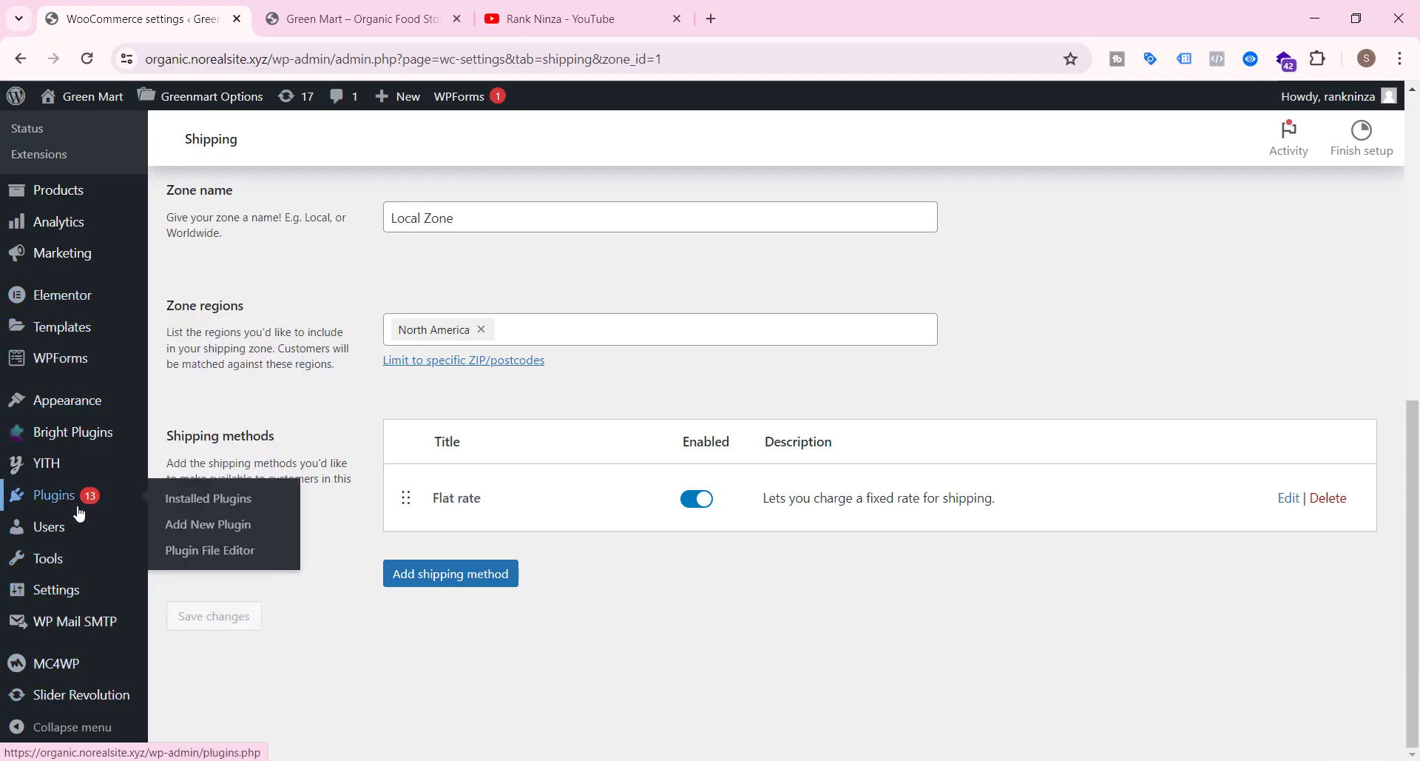
pyautogui.click(222, 525)
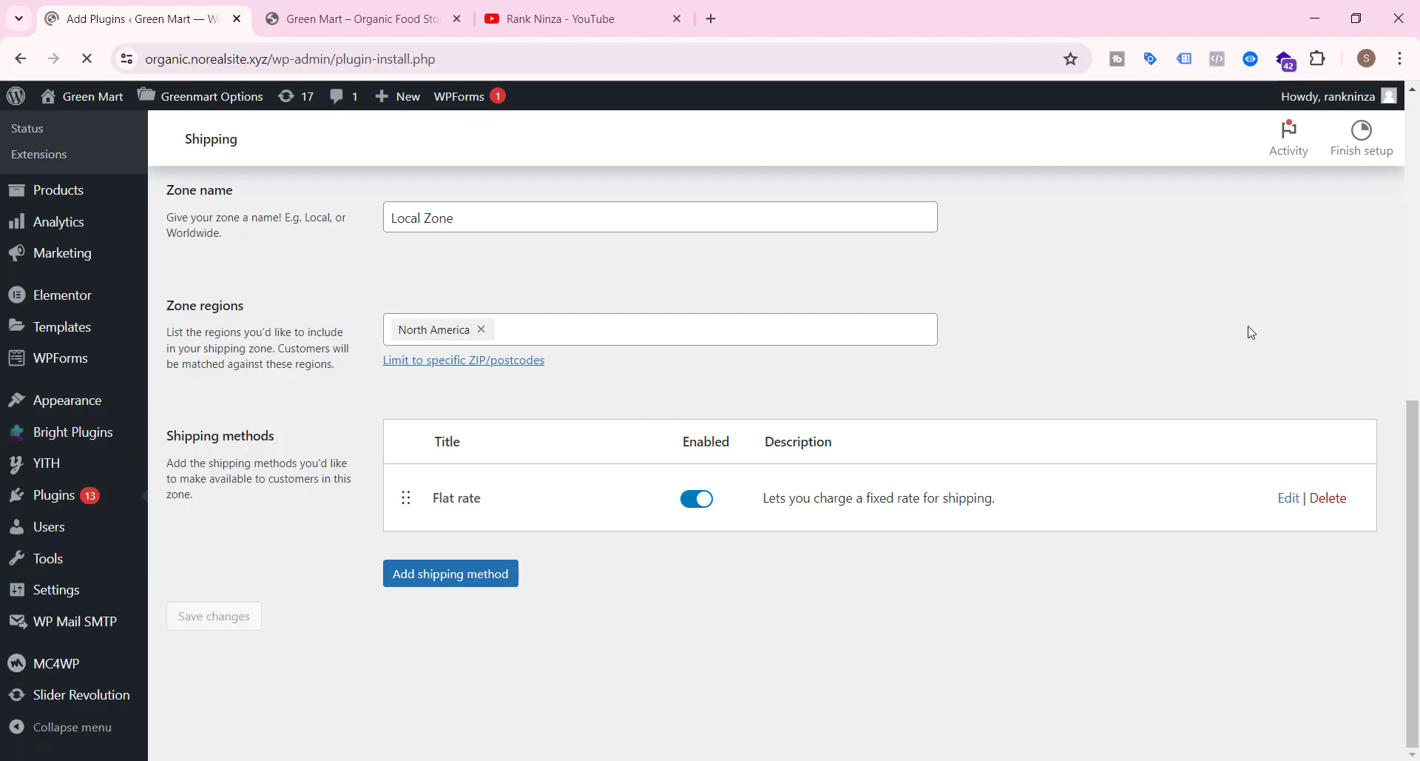
# - Search the plugin directory for "advance free shipping"
pyautogui.scroll(-5, 1113, 273)
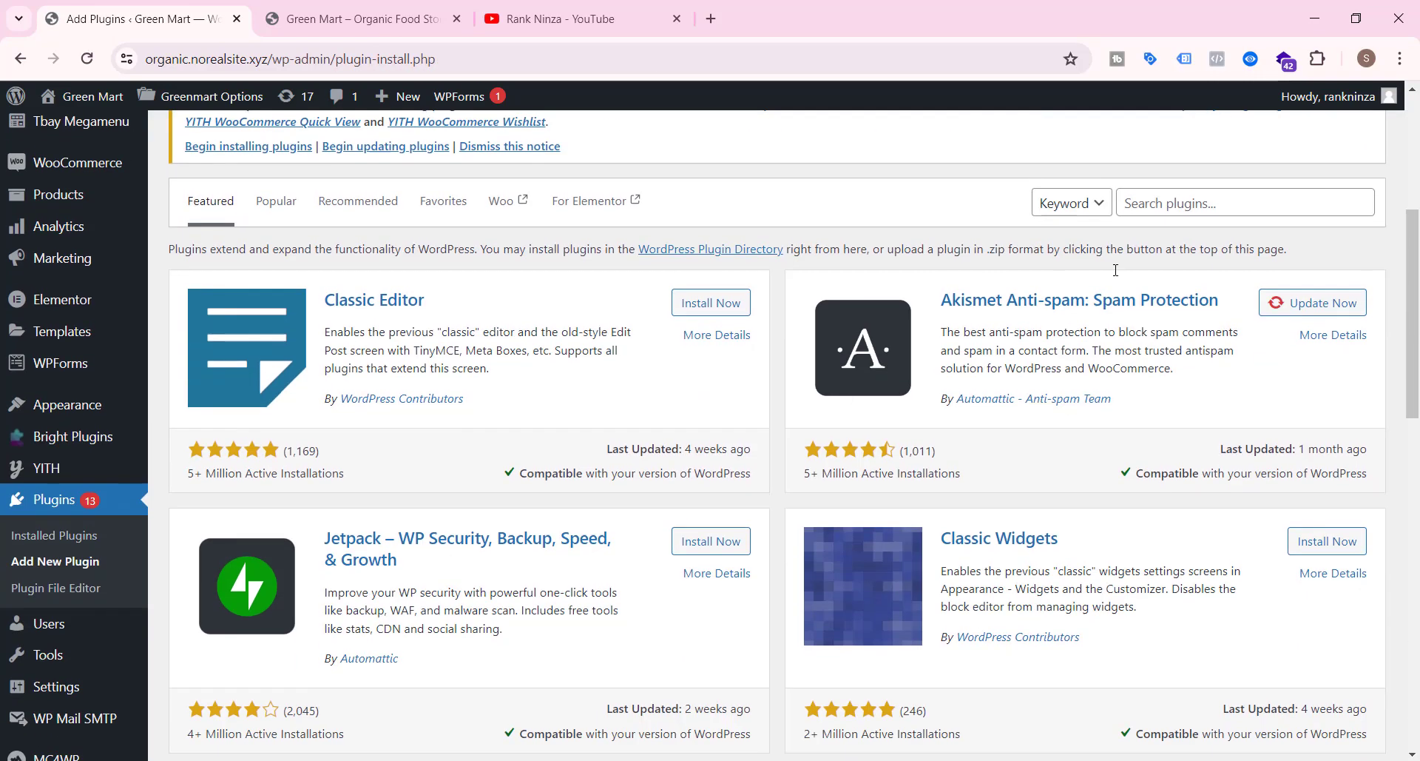
pyautogui.click(1170, 206)
pyautogui.write('a')
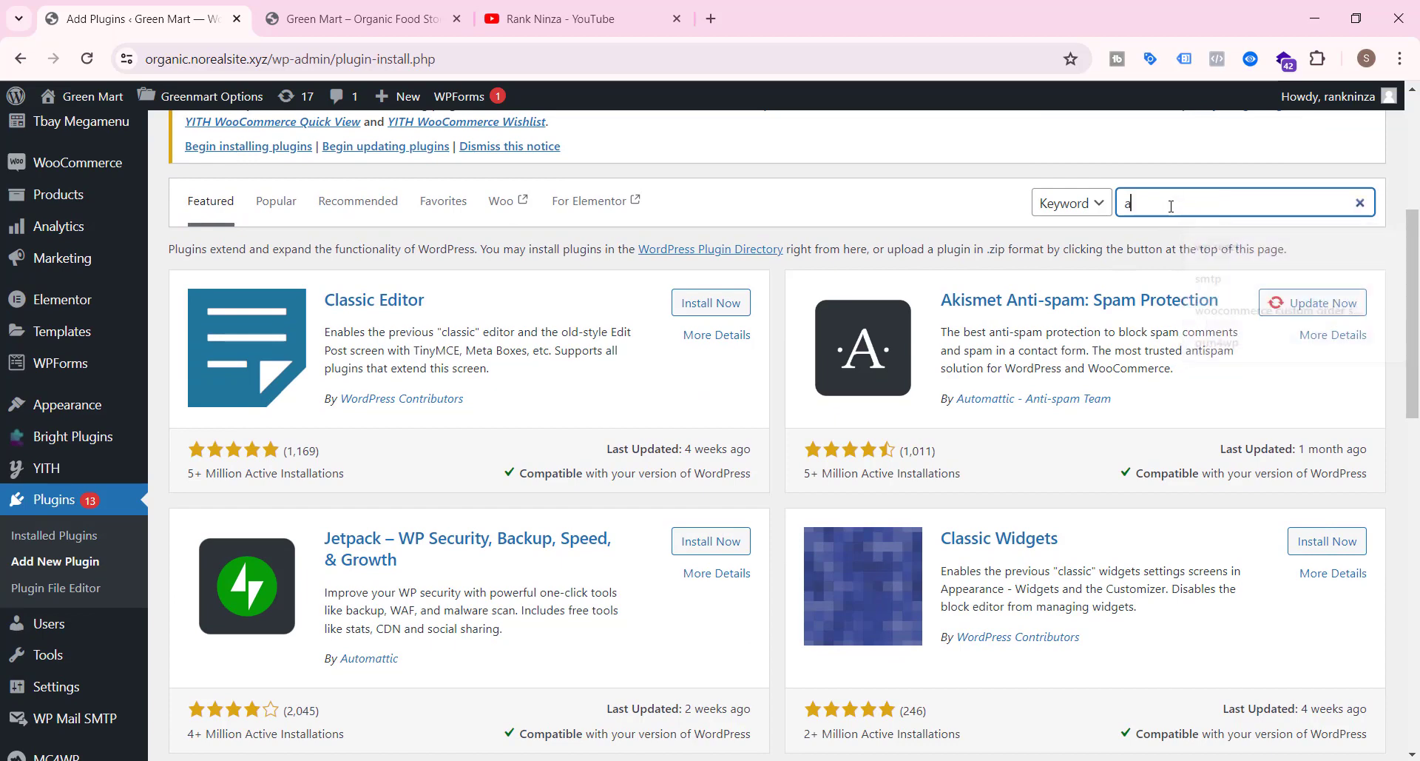
pyautogui.write('dvance')
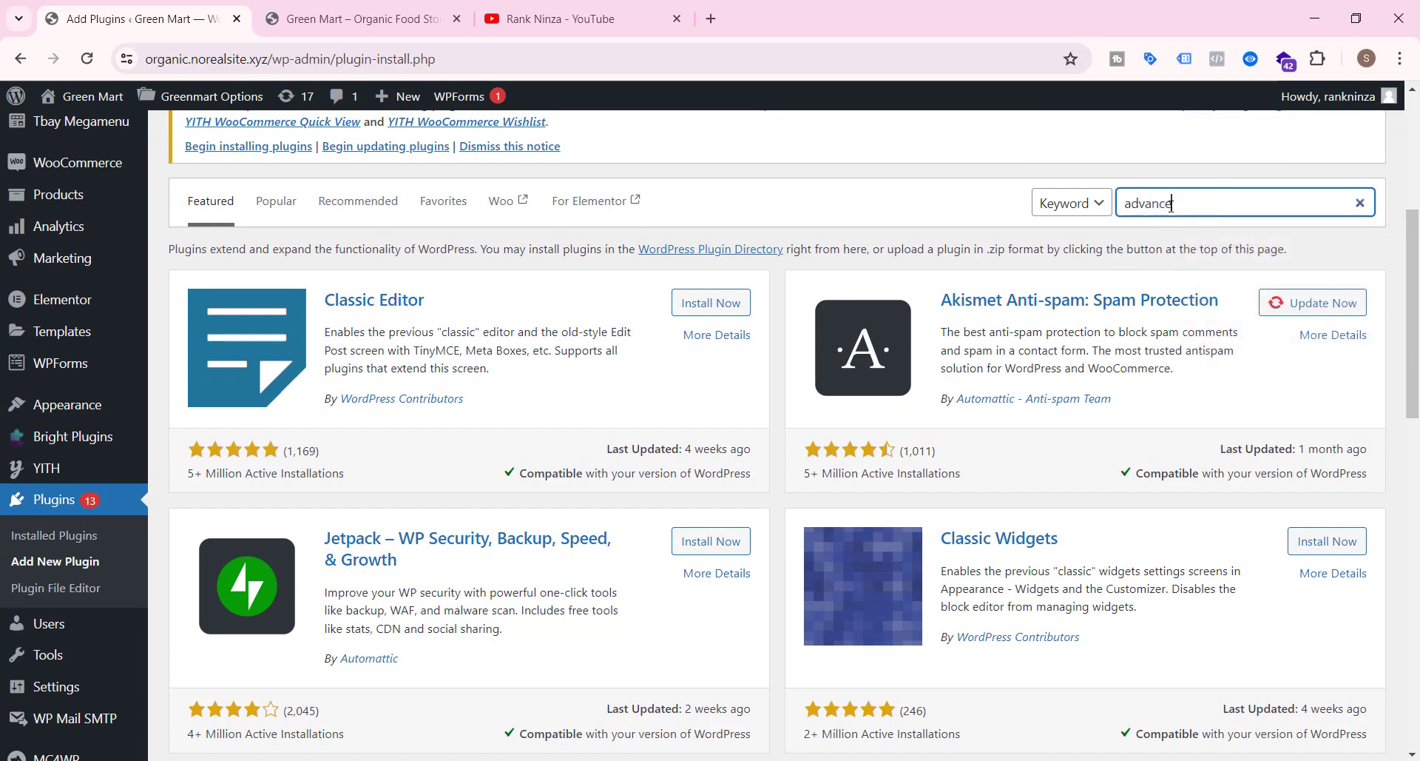
pyautogui.write(' free shipping')
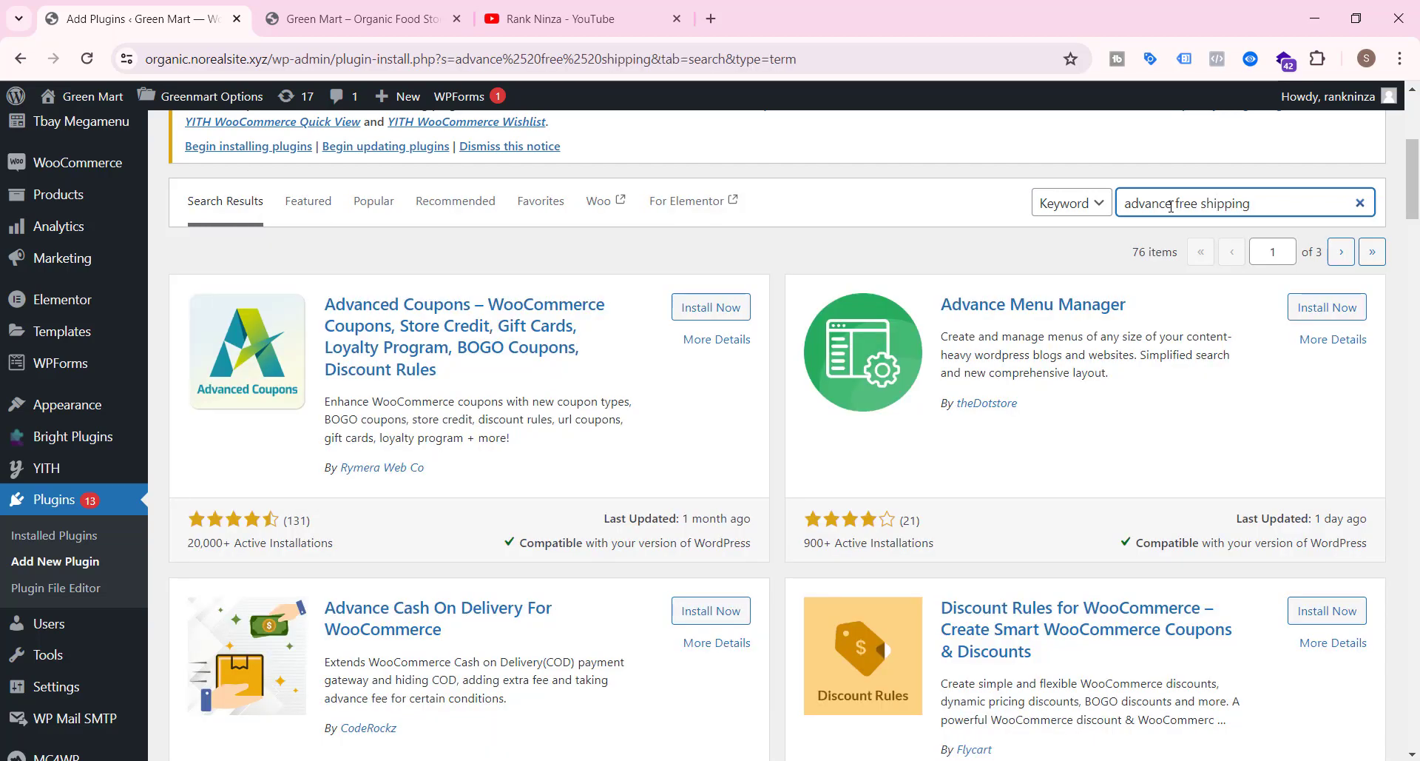
# - Search for the WooCommerce Advanced Free Shipping plugin by its full name, and install and activate it
pyautogui.hotkey('ctrl', 'a')
pyautogui.press('BackSpace')
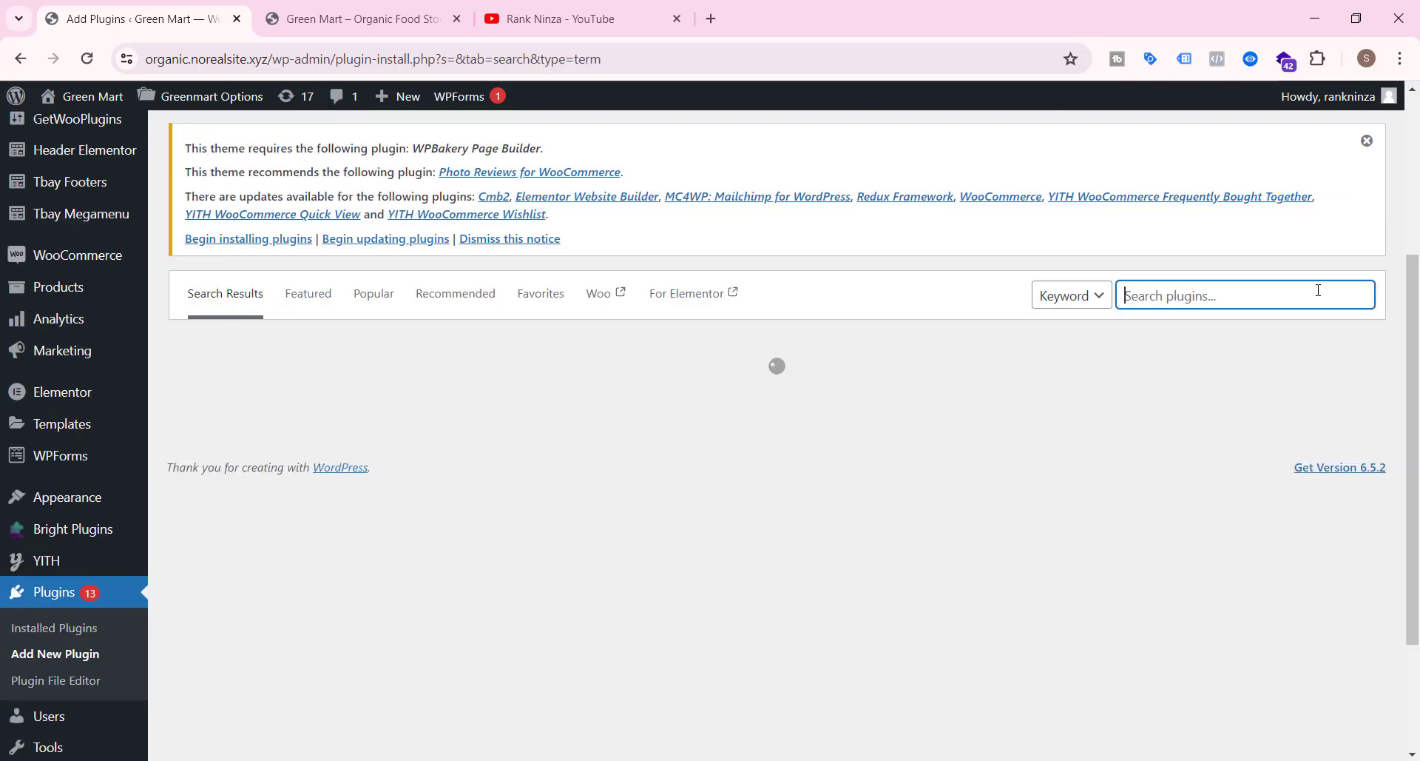
pyautogui.write('WooCommerce Advanced Free Shipping')
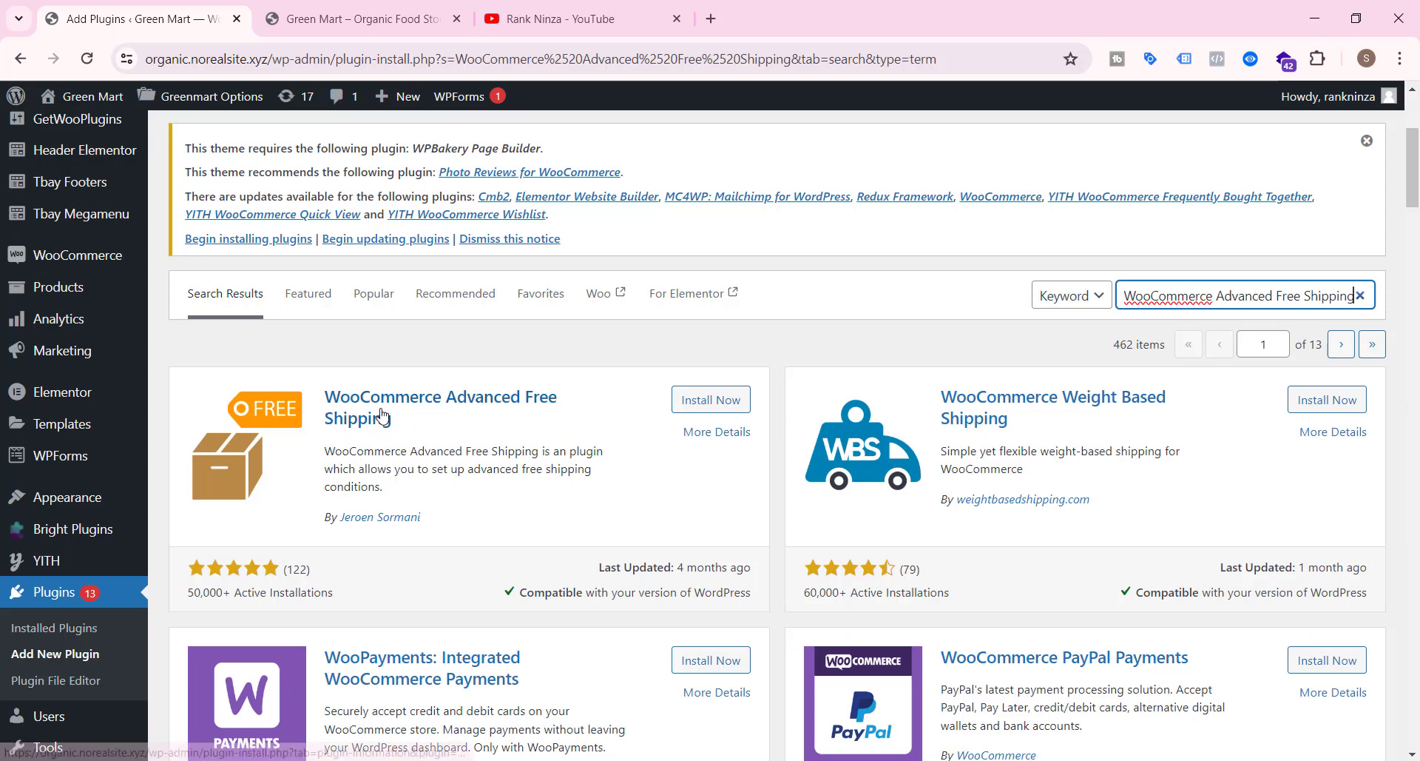
pyautogui.click(710, 403)
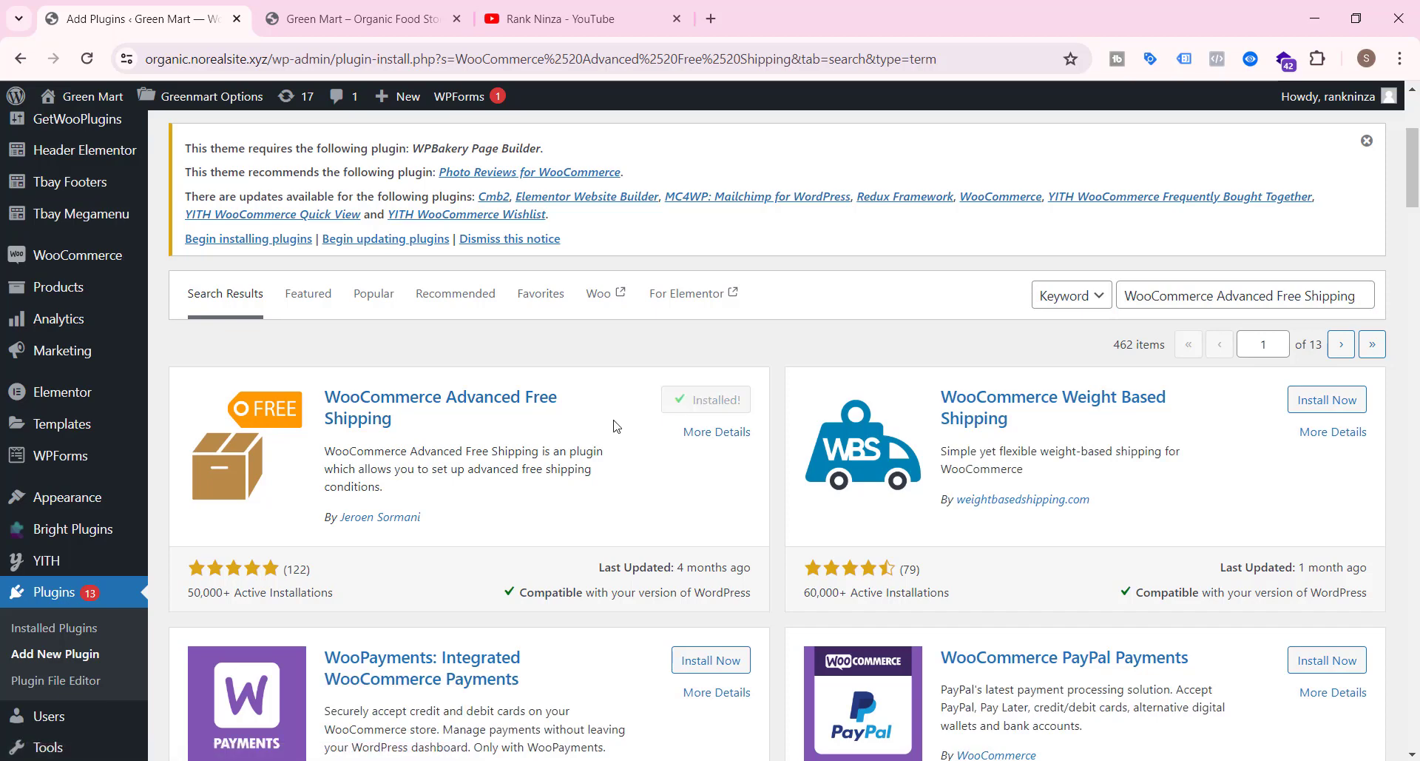
pyautogui.click(693, 412)
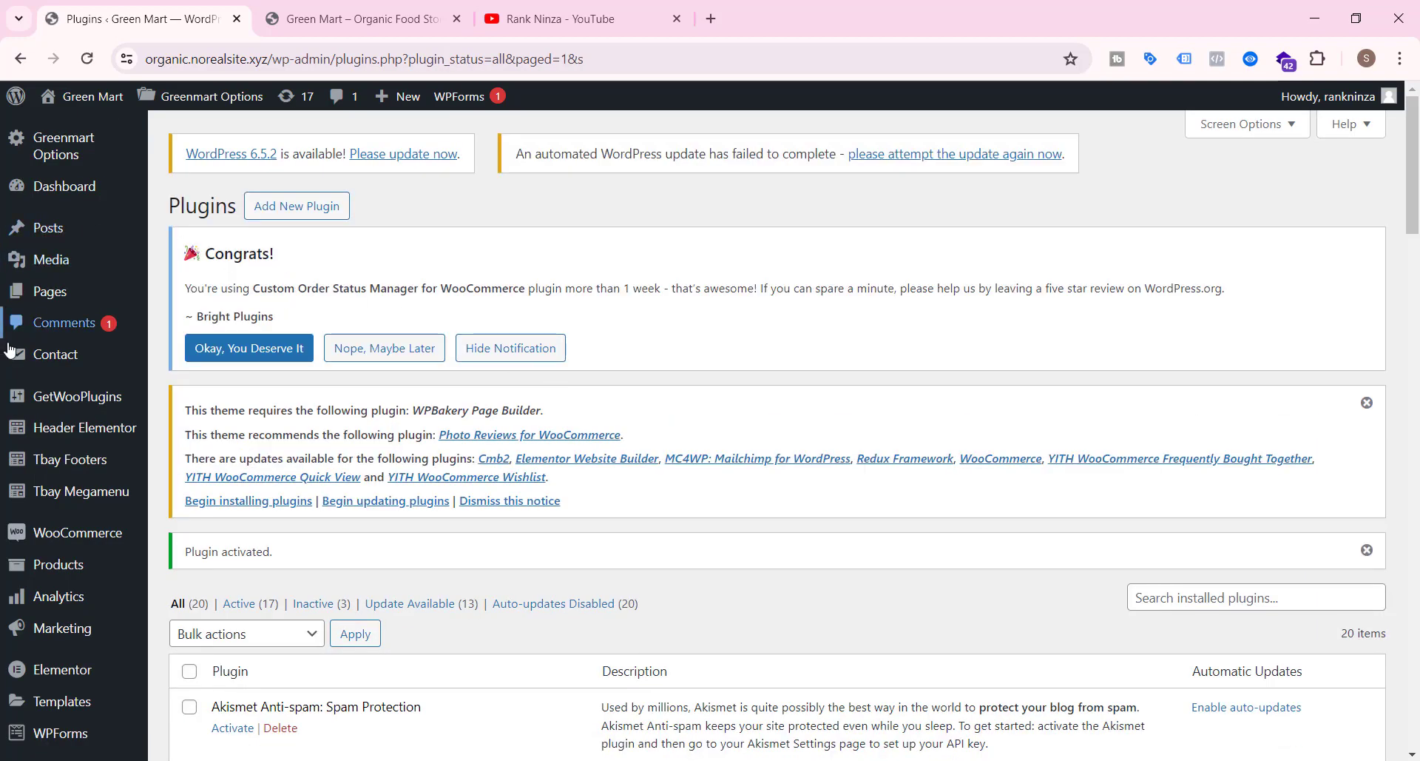
# - Open the Advanced Free Shipping section of the WooCommerce shipping settings
pyautogui.scroll(-2, 74, 478)
pyautogui.moveTo(74, 350)
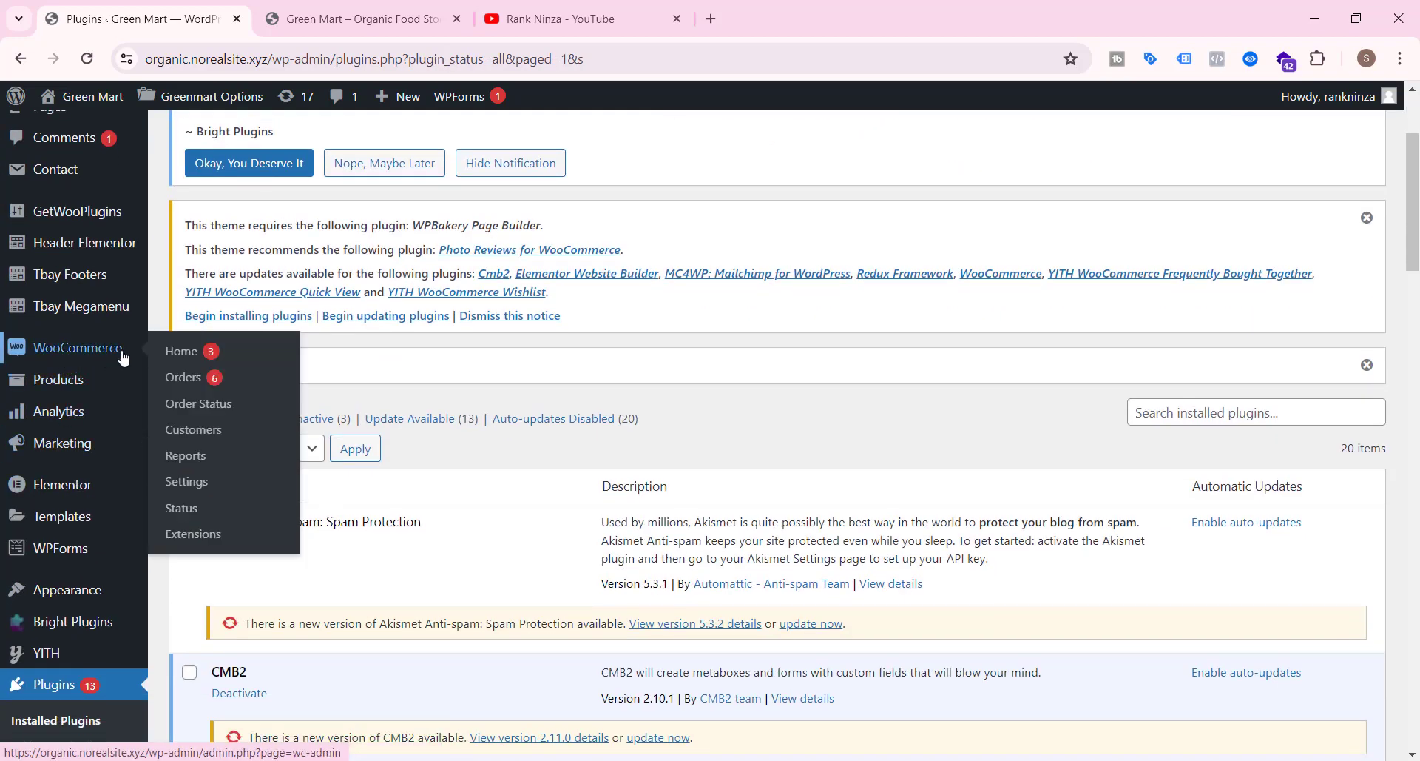
pyautogui.click(188, 482)
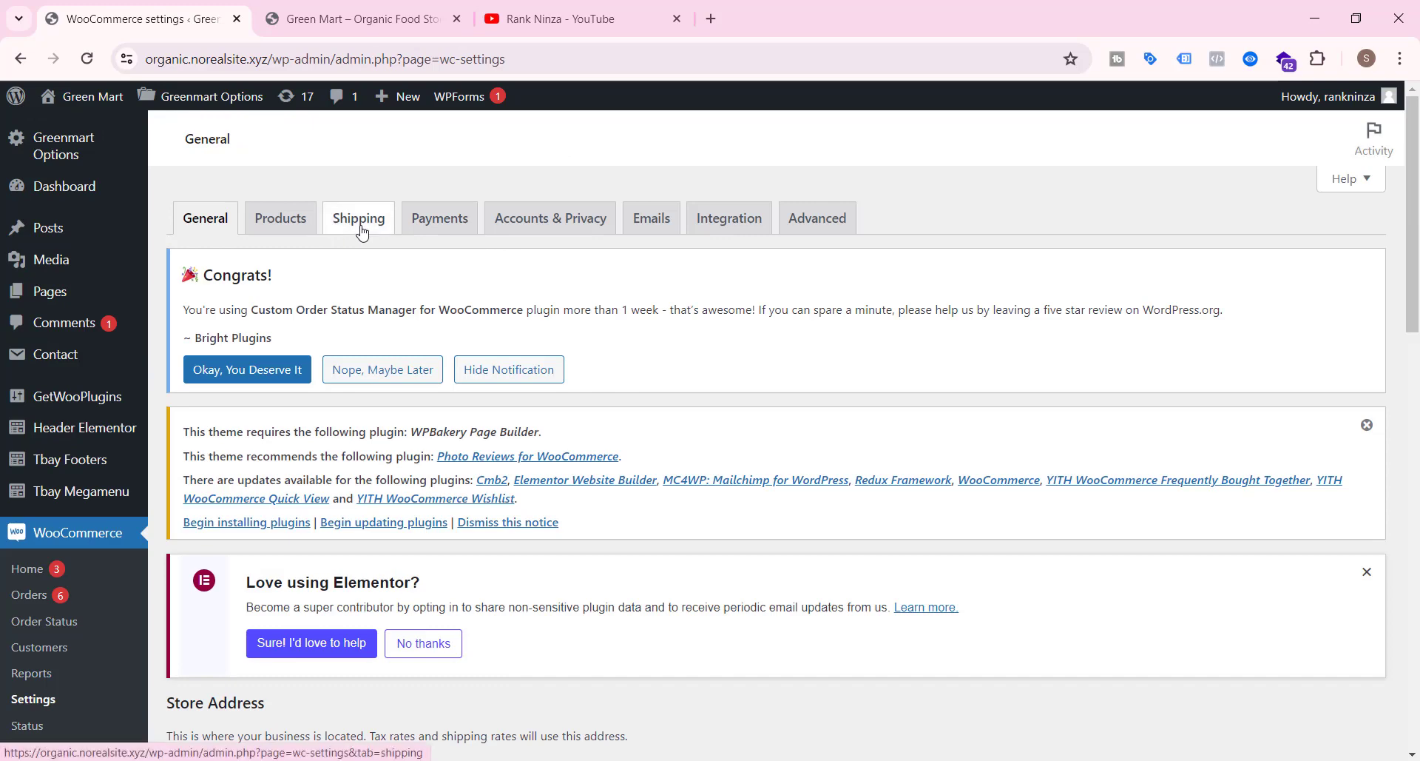
pyautogui.click(360, 226)
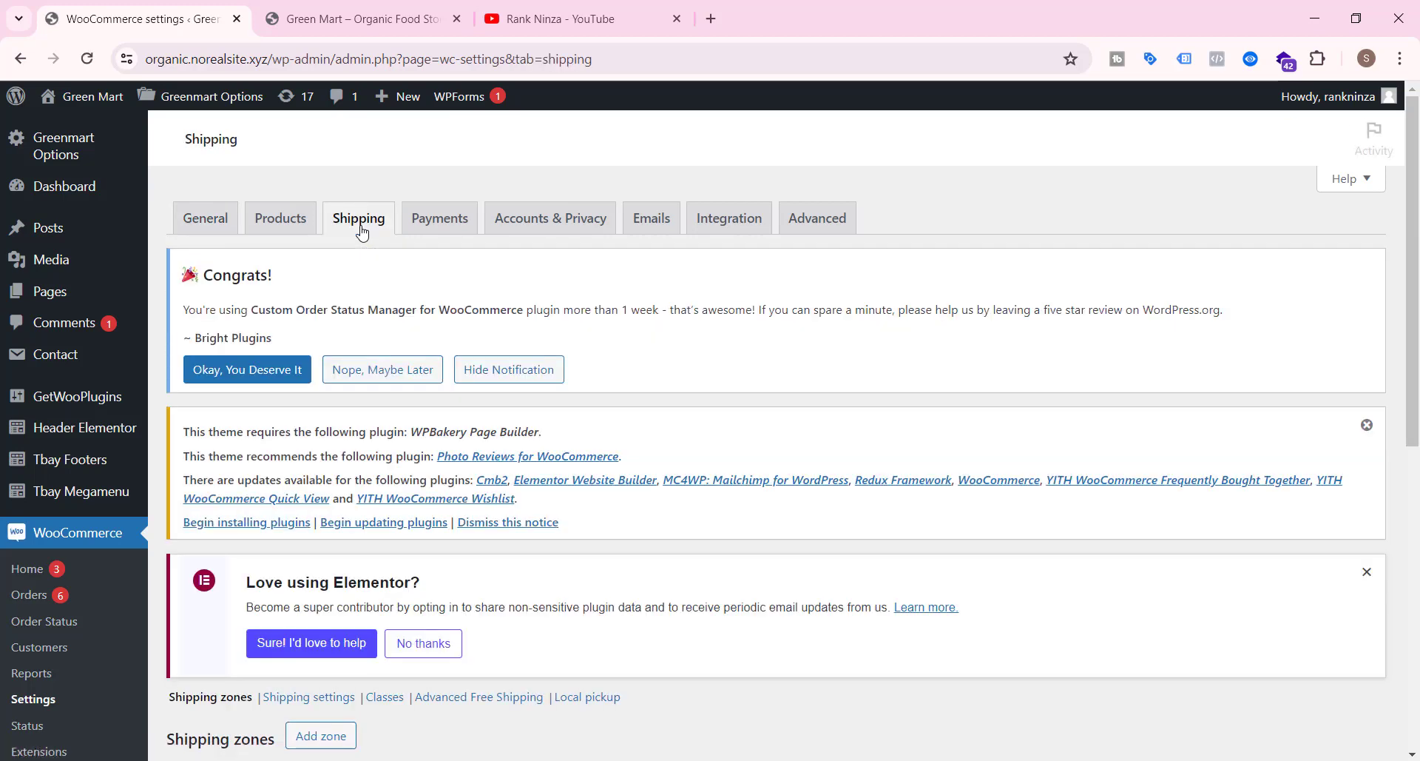
pyautogui.scroll(-4, 1168, 361)
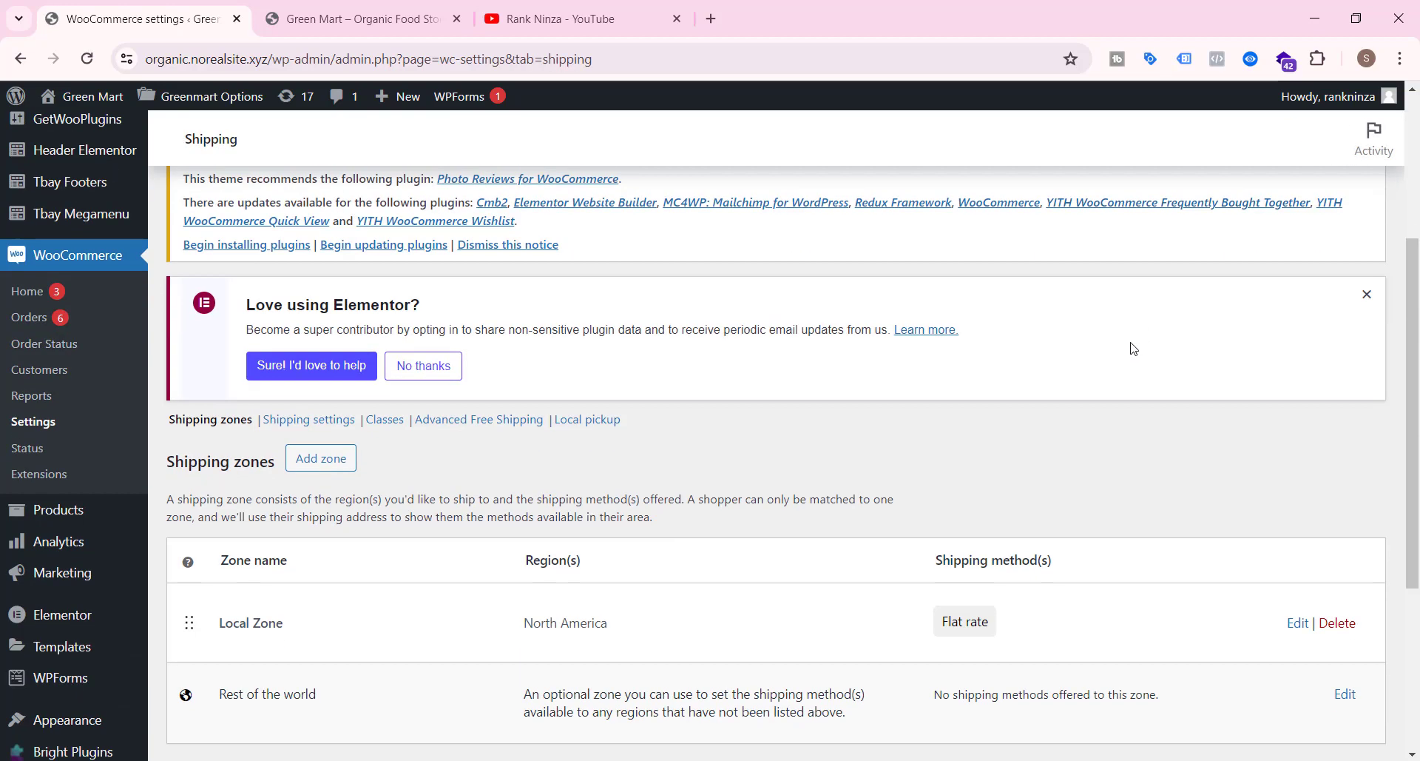
pyautogui.scroll(4, 1038, 365)
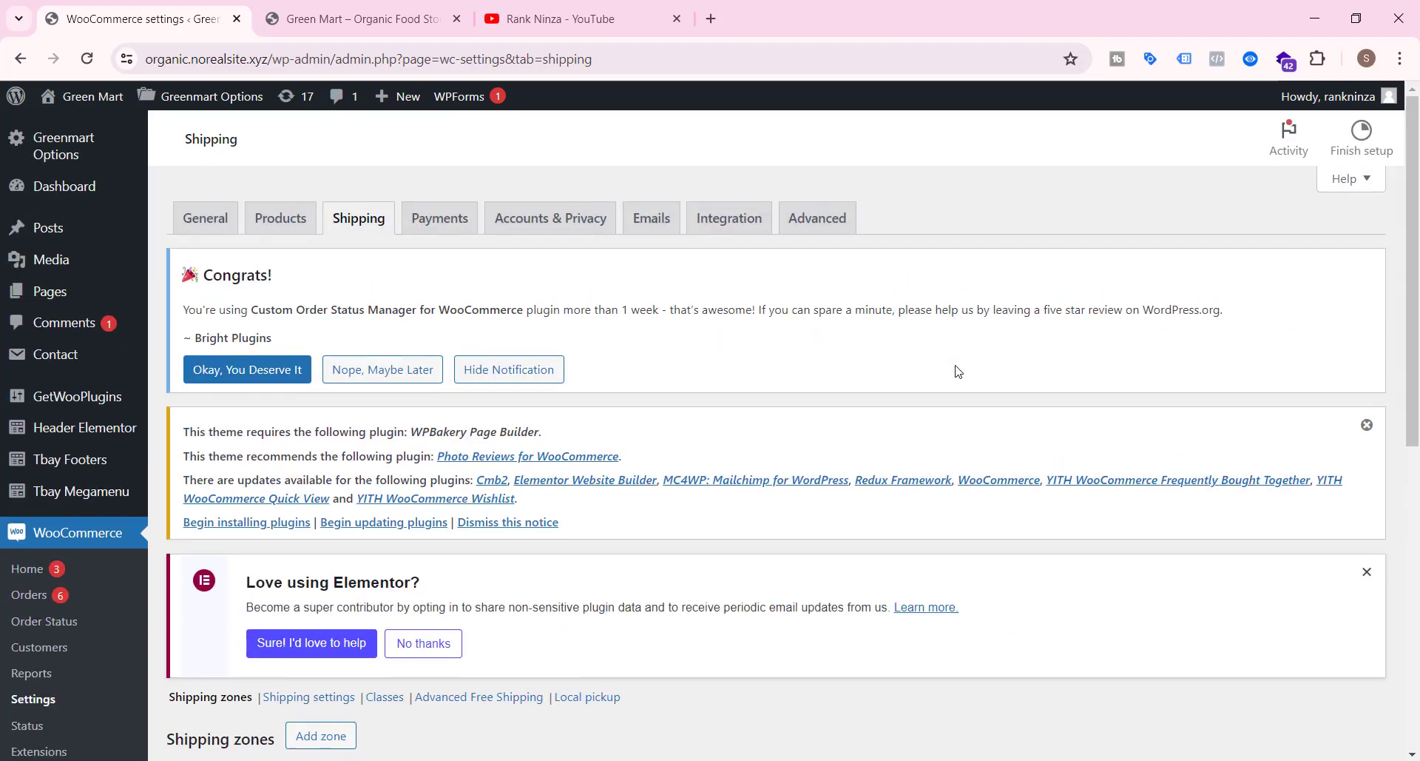
pyautogui.scroll(-4, 957, 371)
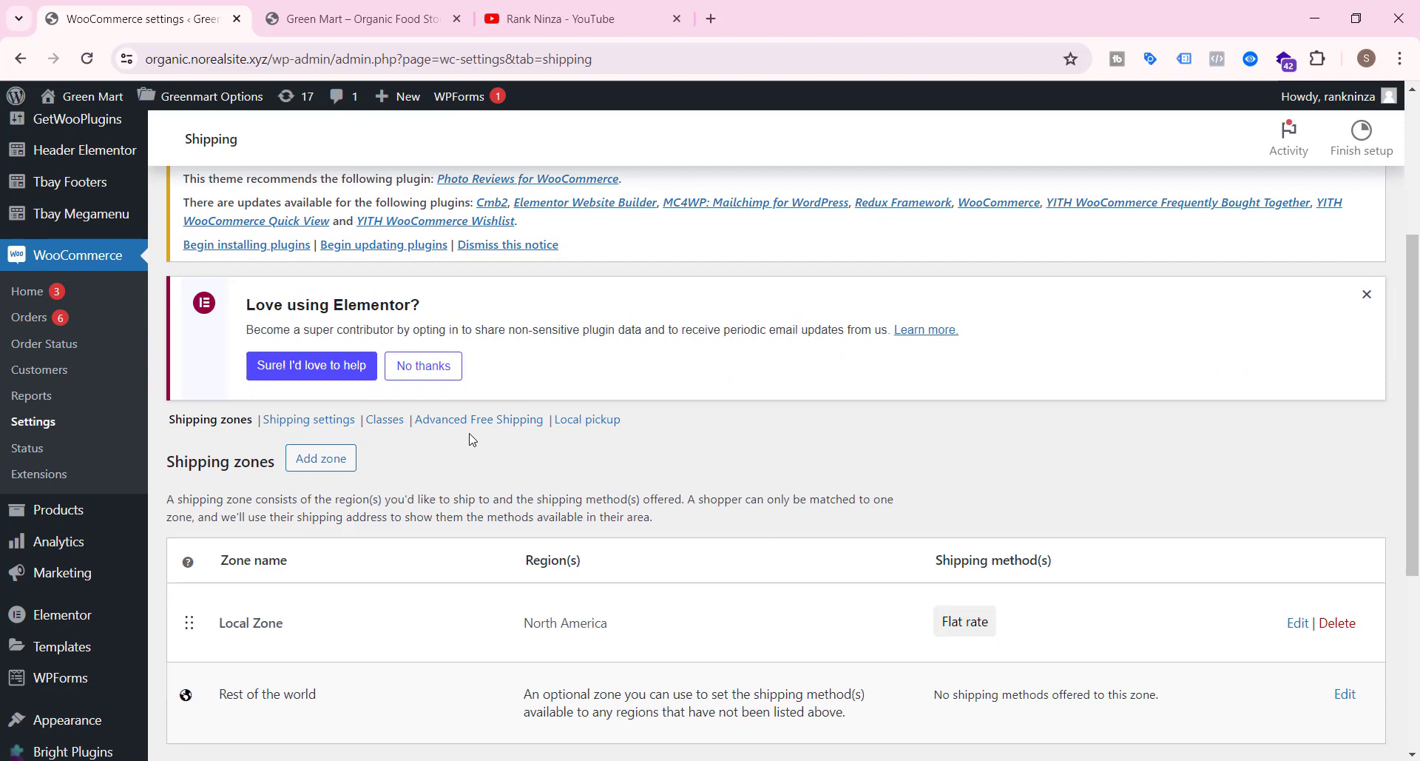
pyautogui.click(488, 427)
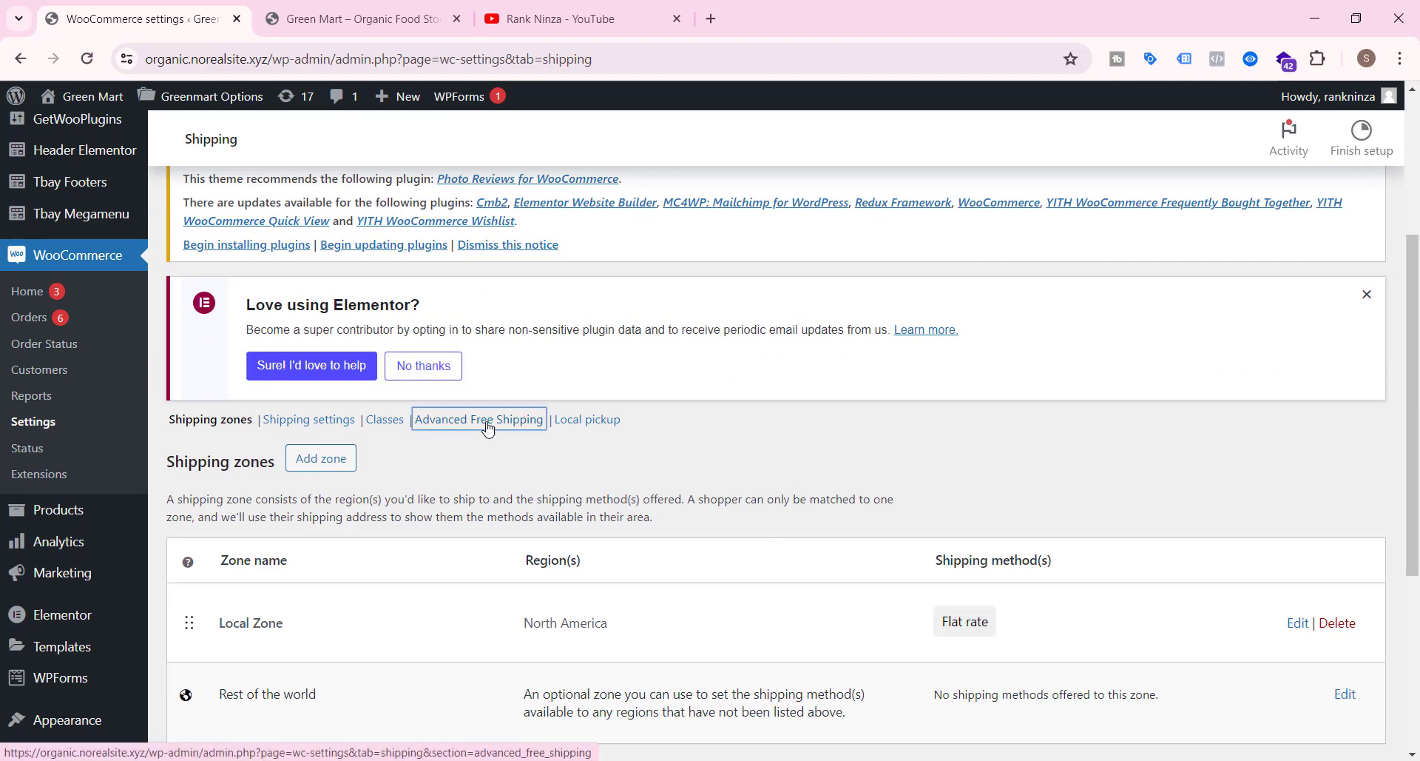
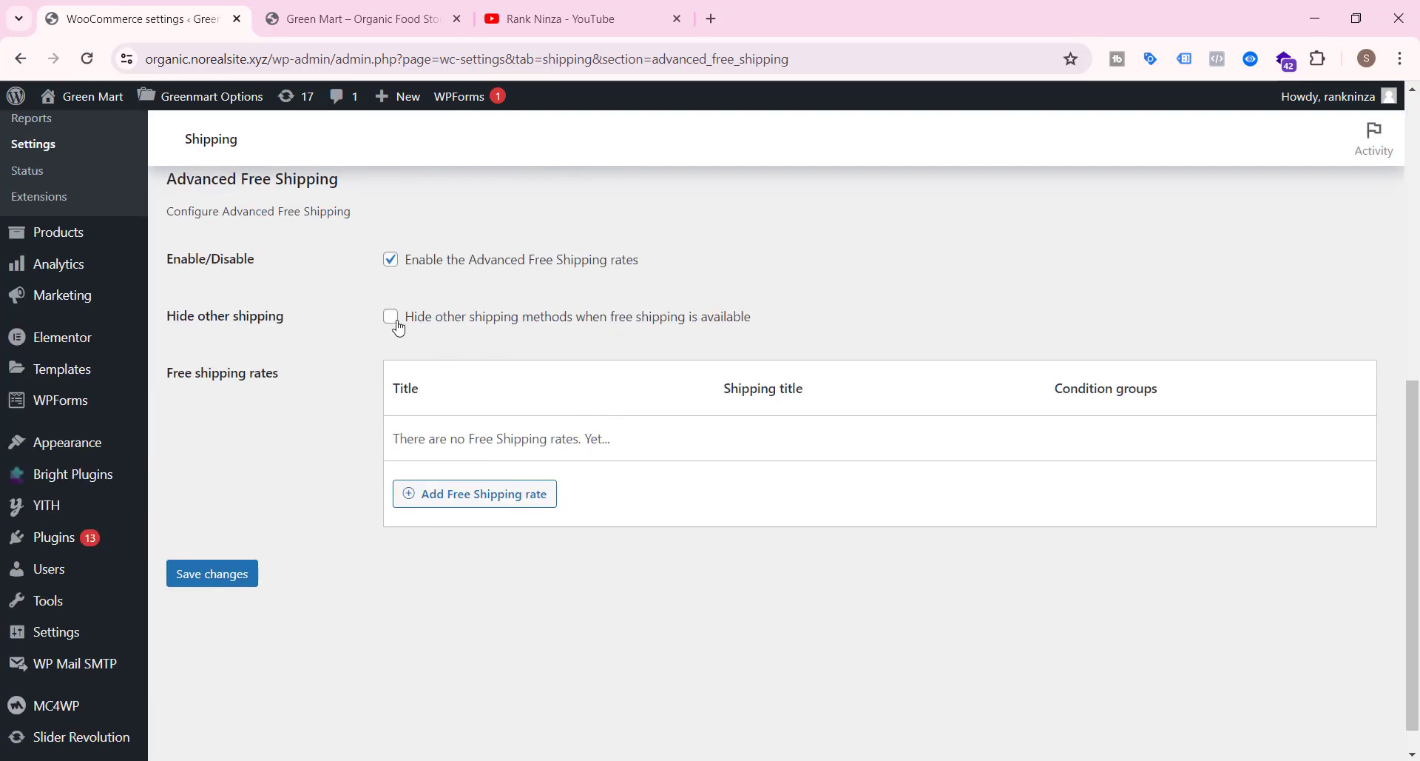
# - Enable hiding other shipping methods when free shipping is available, and save the settings
pyautogui.click(391, 318)
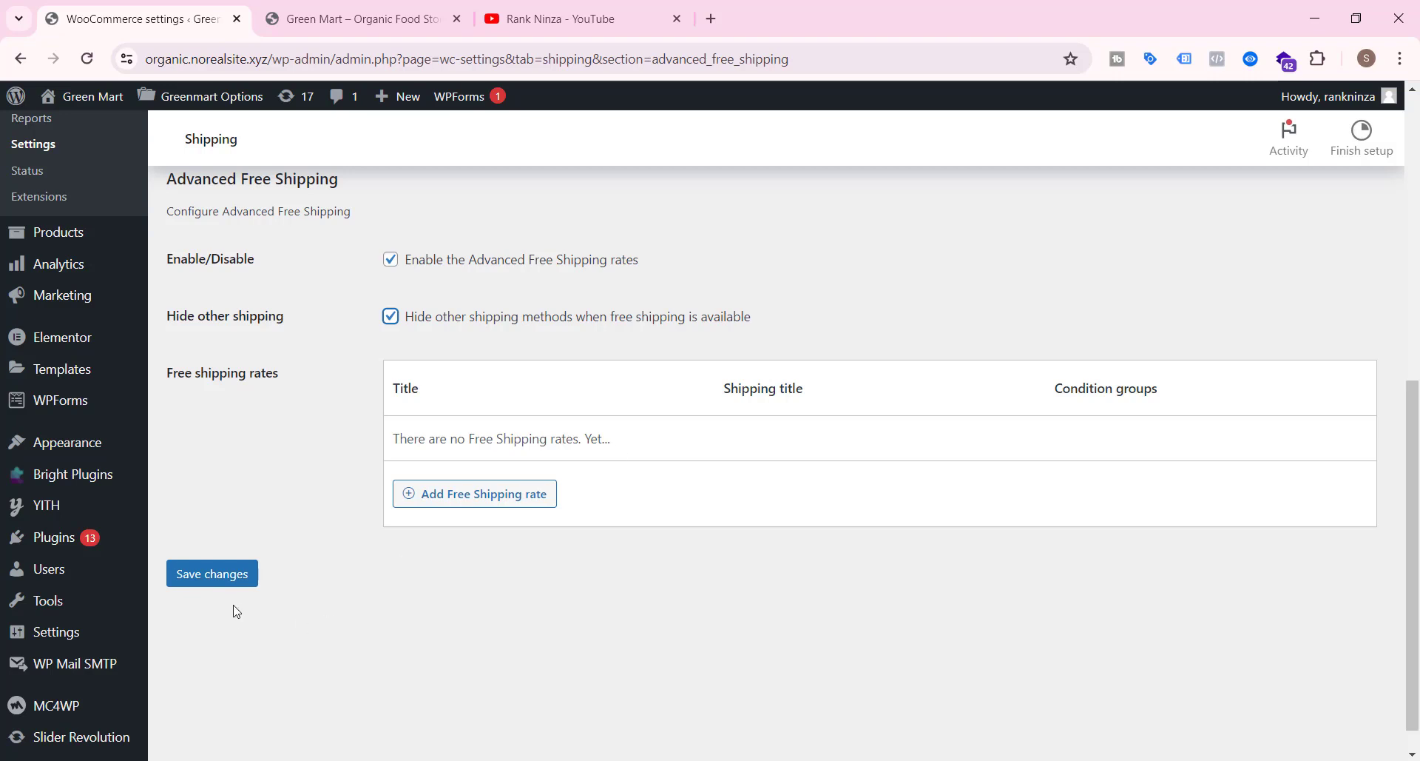
pyautogui.click(223, 581)
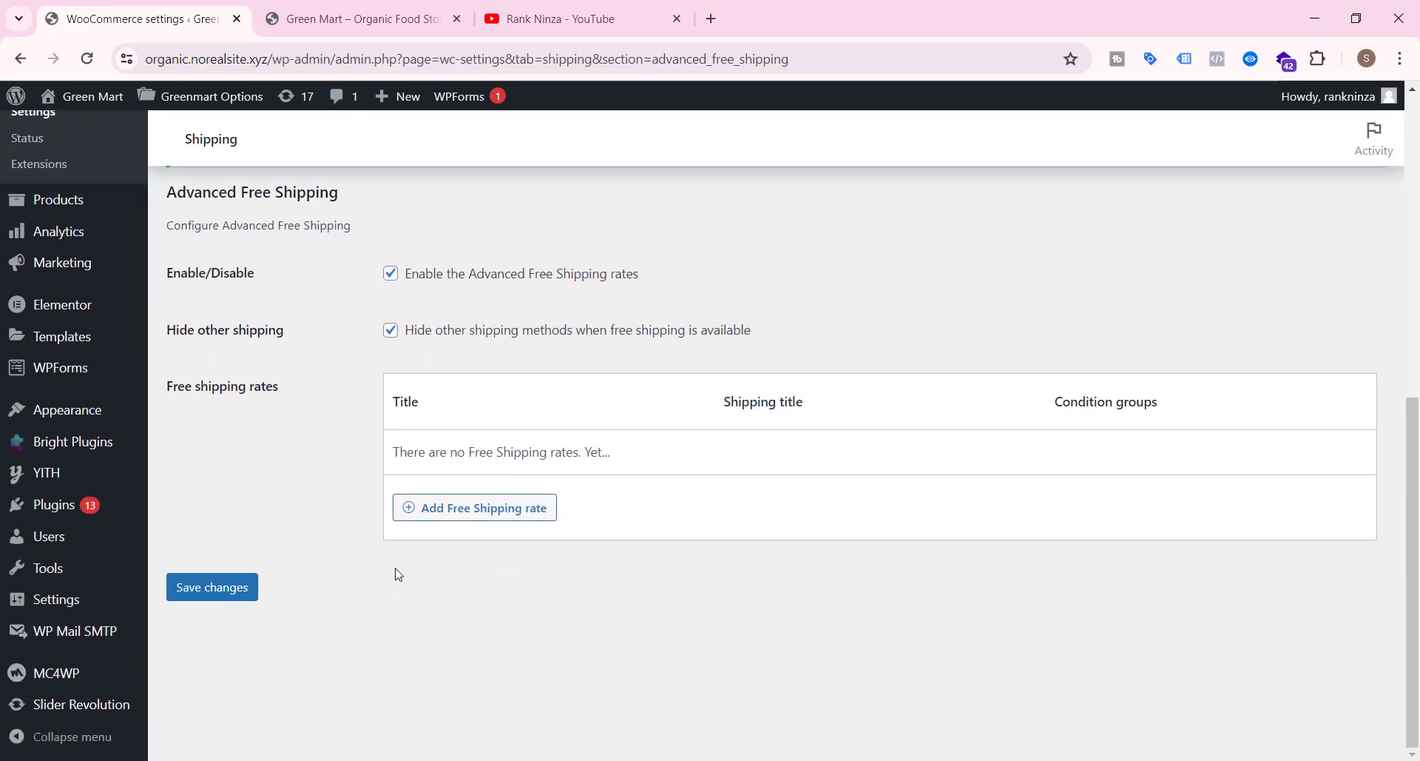
# - Add a new free shipping rate and title it "Free Shipping For Specific Category"
pyautogui.click(463, 520)
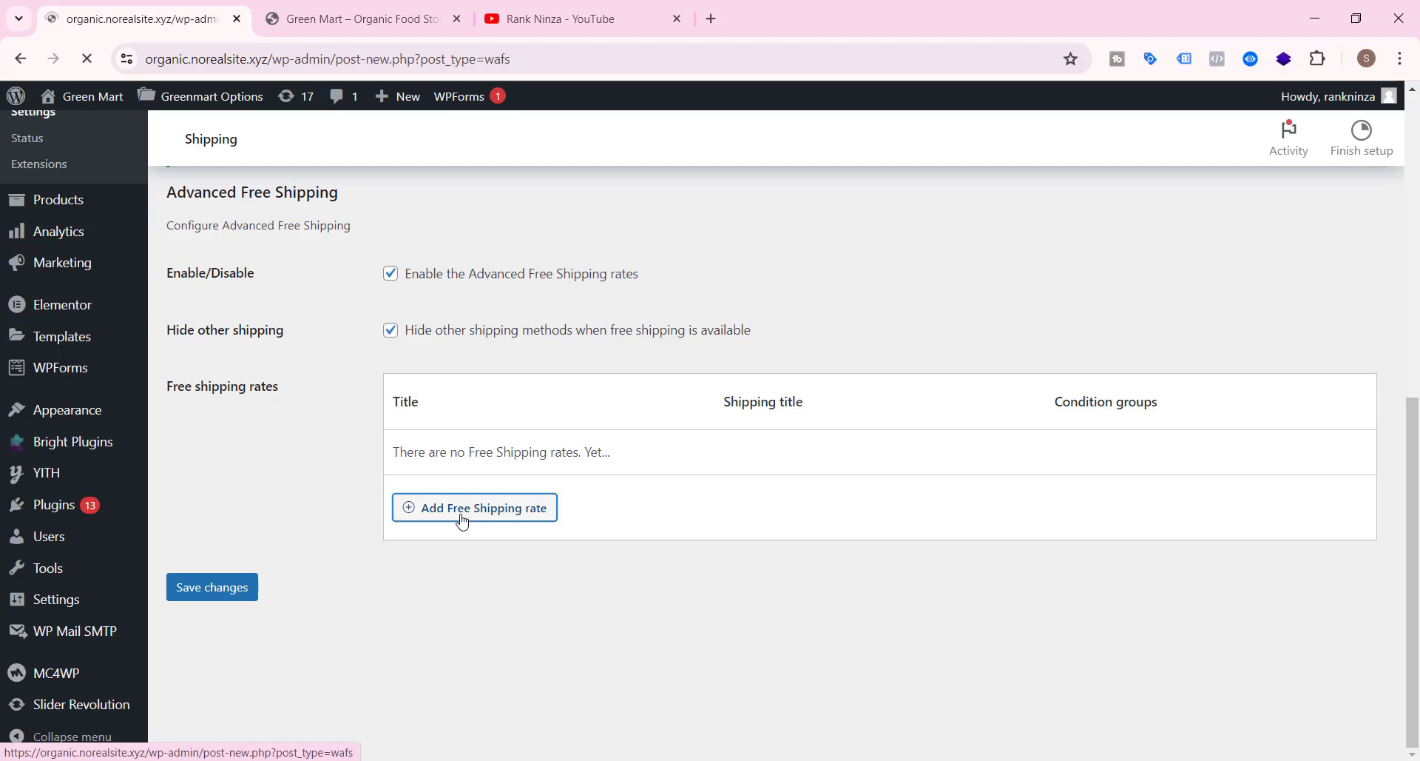
pyautogui.scroll(-5, 462, 521)
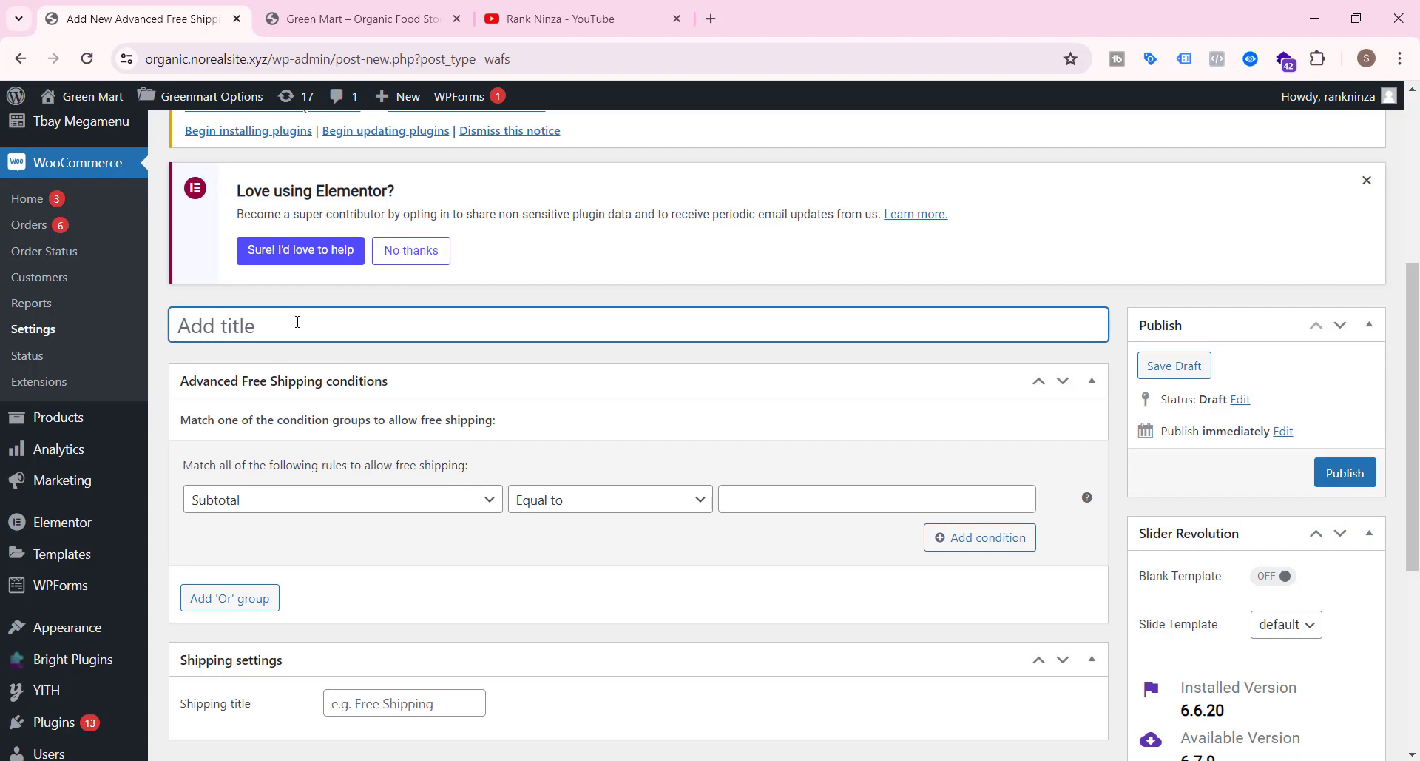
pyautogui.write('Sp')
pyautogui.press('BackSpace')
pyautogui.write('Free Shipp')
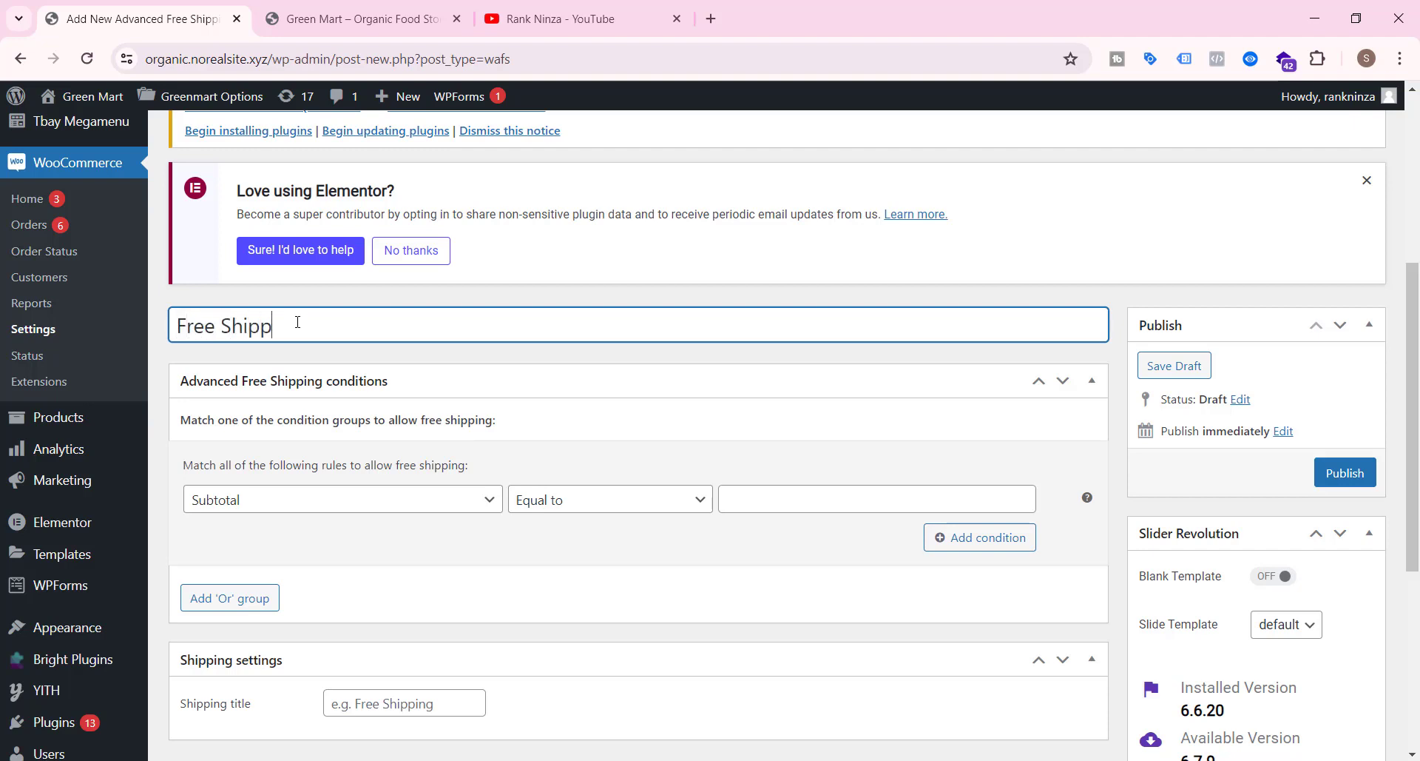
pyautogui.write('ing For Specific Category')
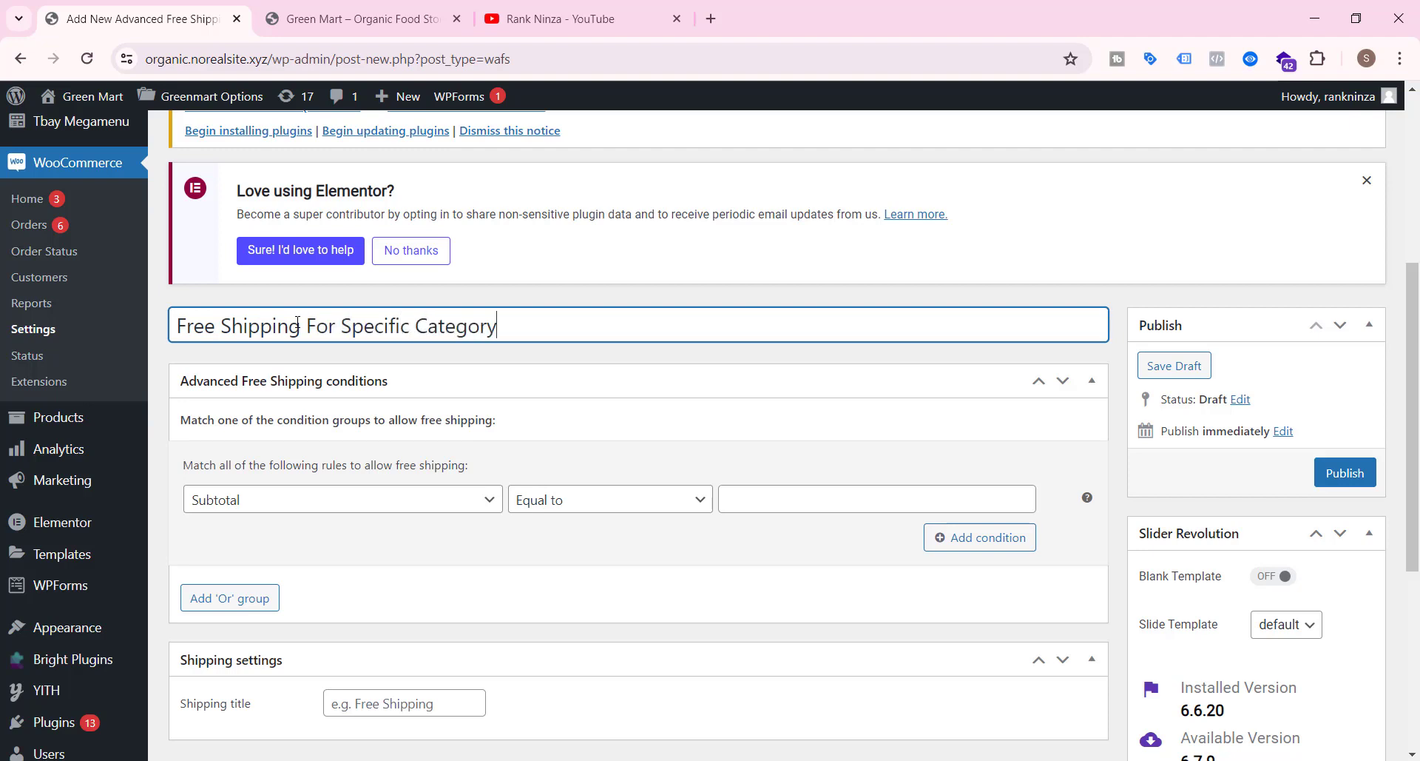
pyautogui.moveTo(176, 324); pyautogui.dragTo(520, 321)
pyautogui.click(521, 322)
# - Set the rate's shipping title to "Free Shipping" in its shipping settings
pyautogui.scroll(-4, 470, 328)
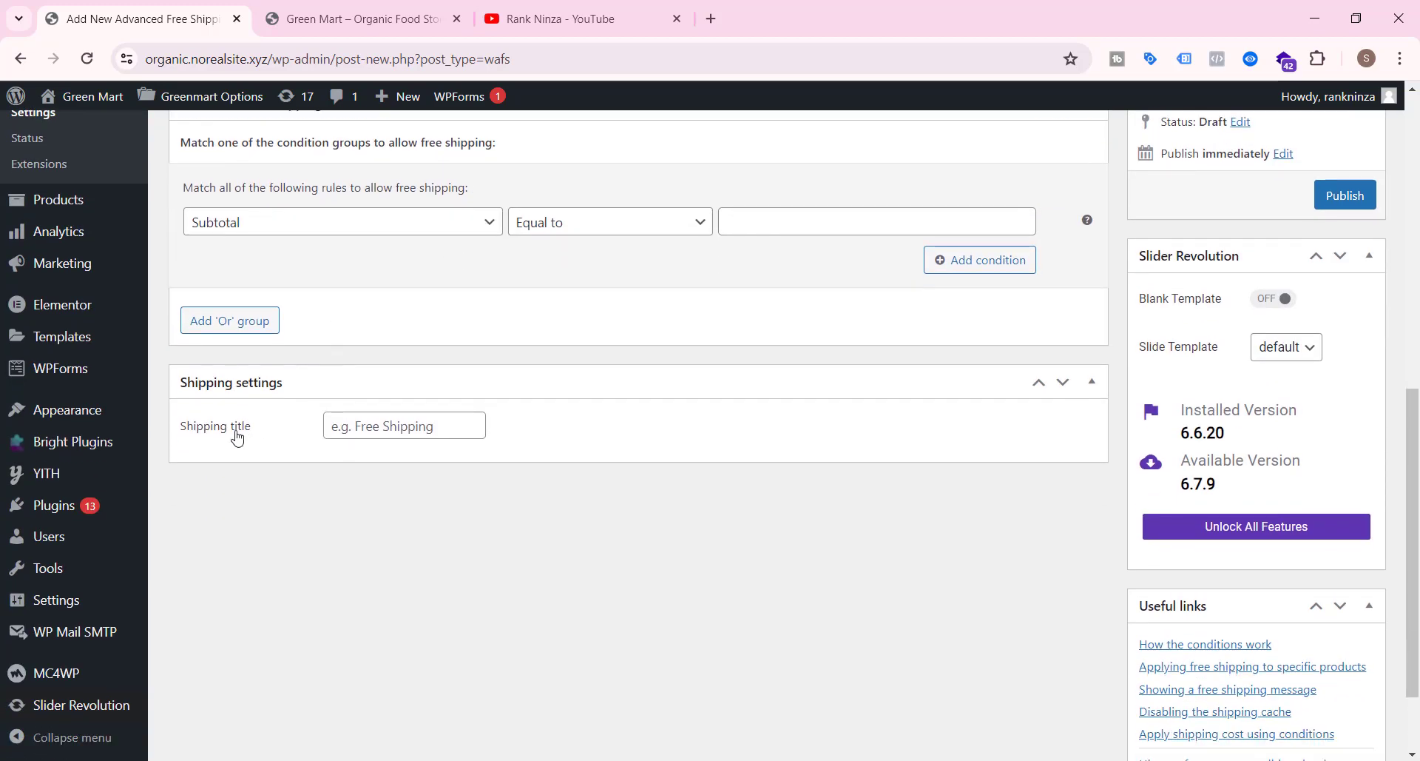
pyautogui.click(360, 429)
pyautogui.write('Fr')
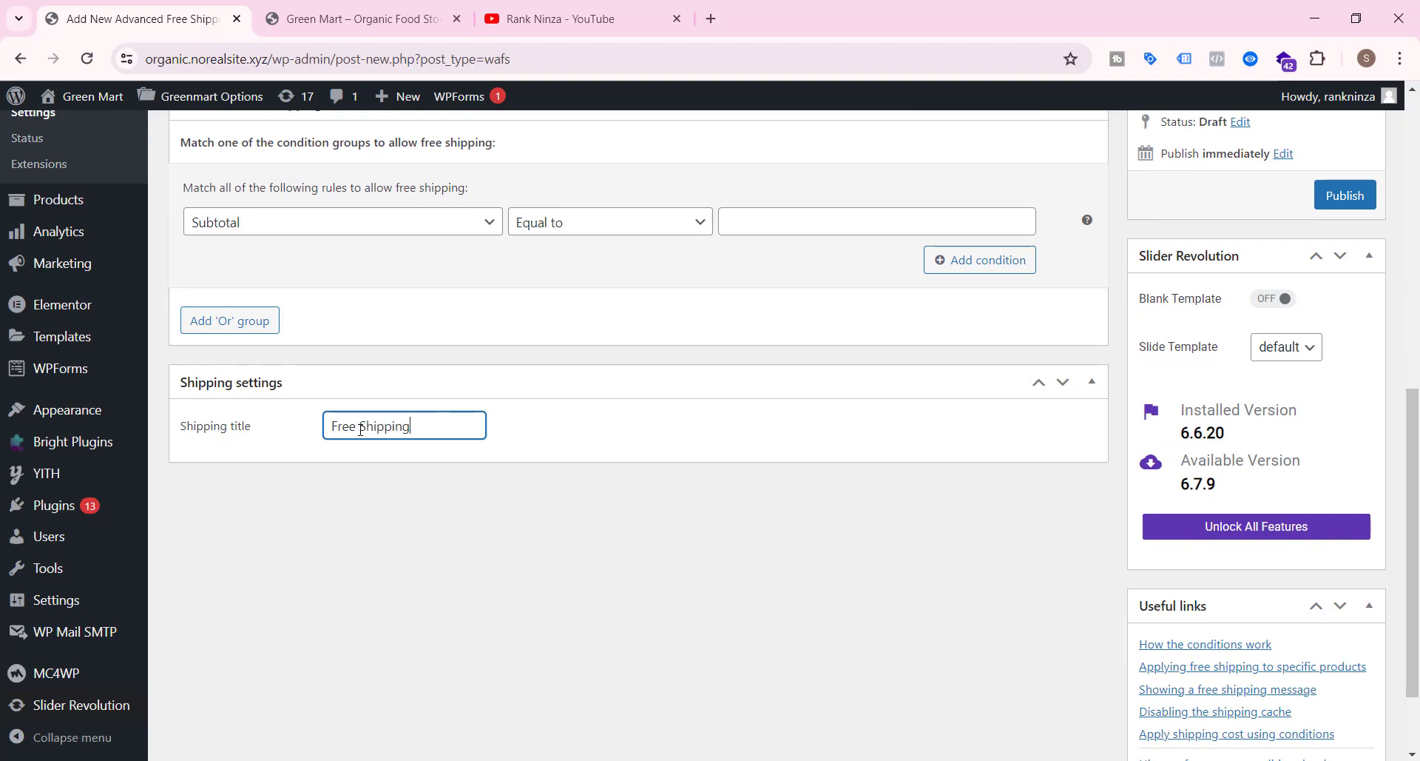
pyautogui.write('ee Shipping')
pyautogui.moveTo(333, 429); pyautogui.dragTo(446, 427)
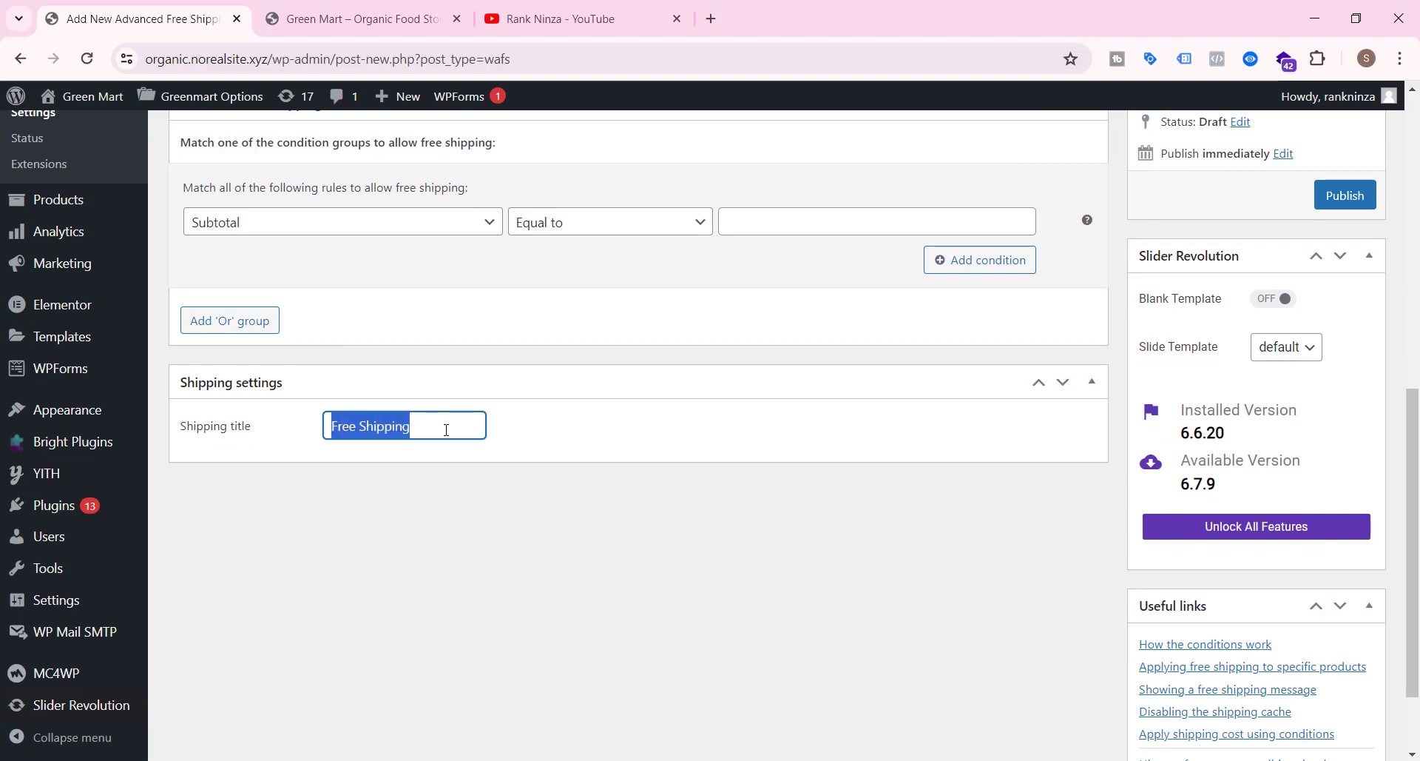
pyautogui.click(427, 510)
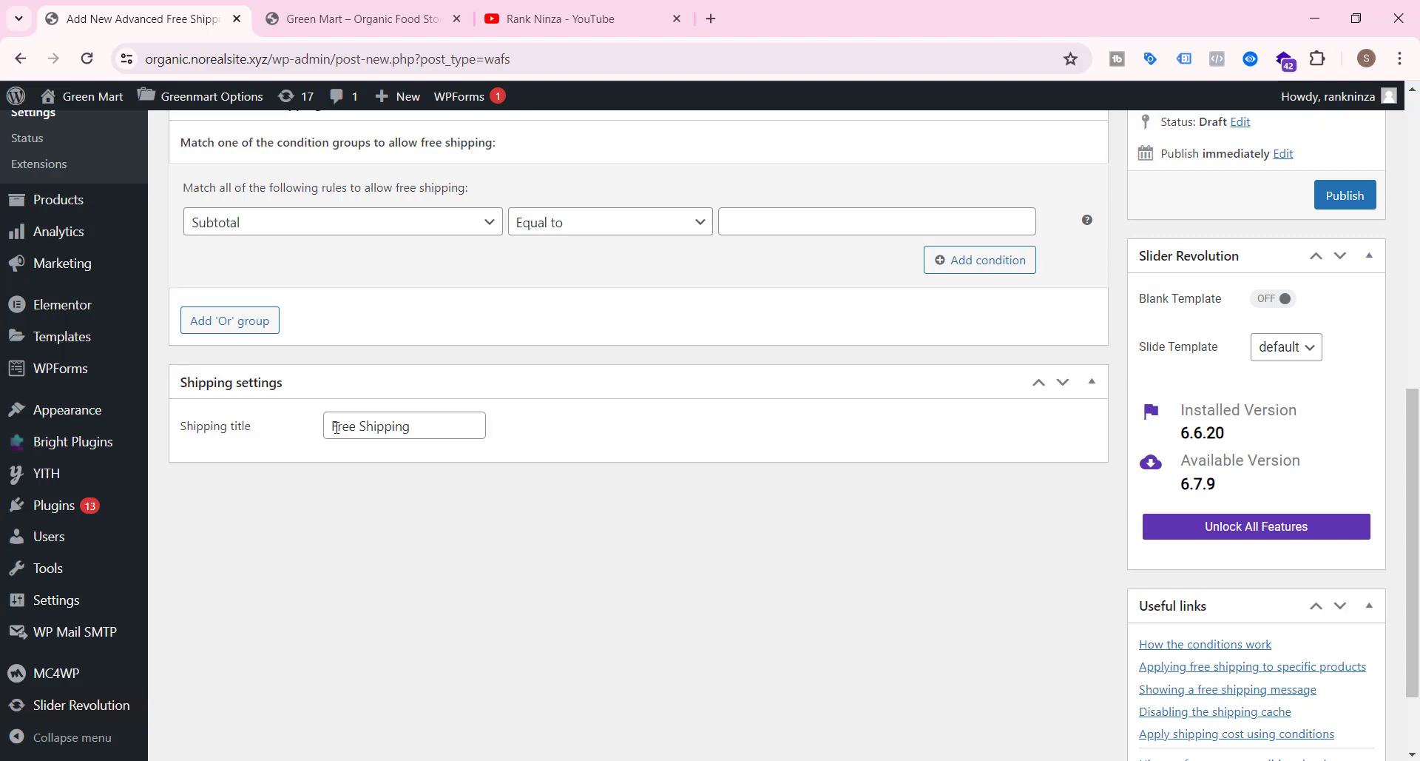
pyautogui.moveTo(332, 424); pyautogui.dragTo(446, 428)
pyautogui.click(446, 549)
# - Set the rate's first free shipping condition to Category, Equal to, Fish & Seafood
pyautogui.scroll(4, 483, 574)
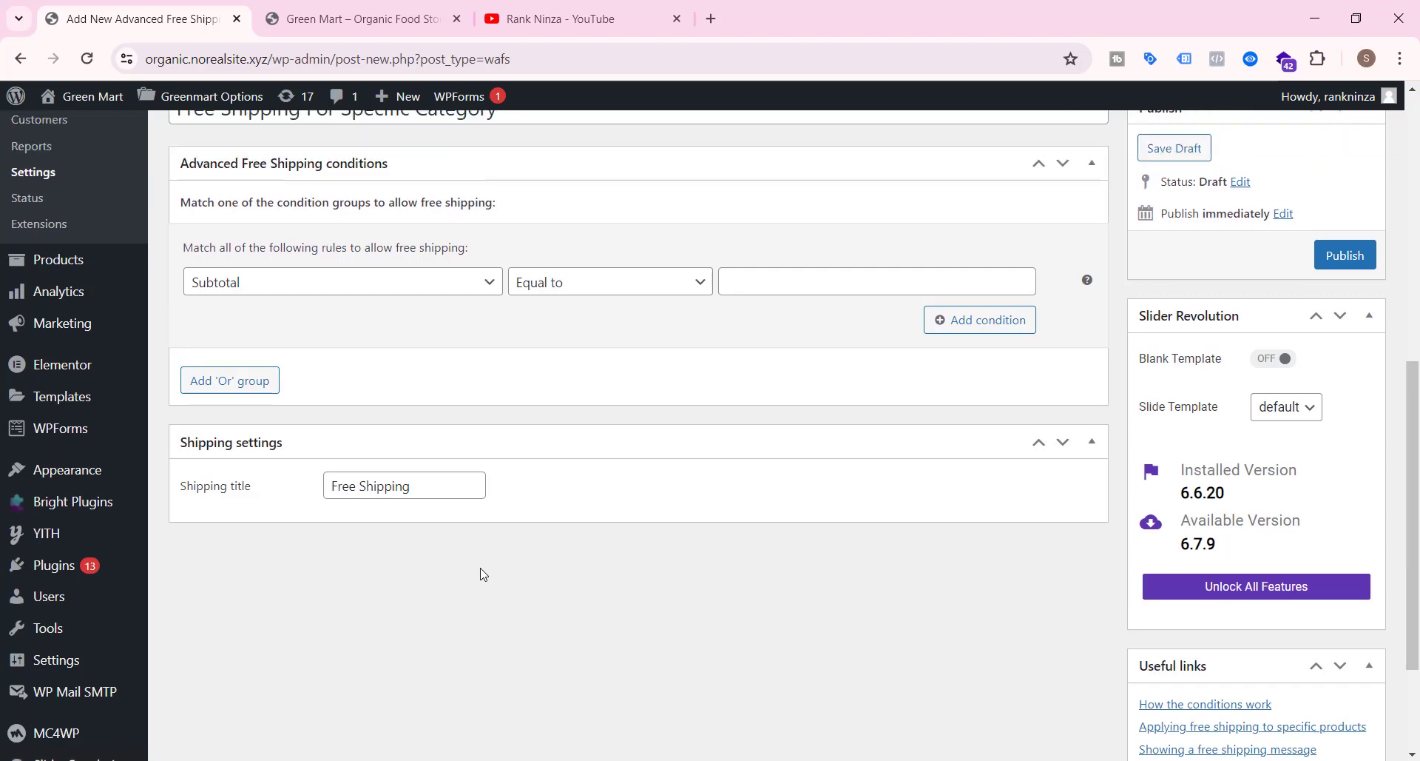
pyautogui.scroll(-1, 476, 561)
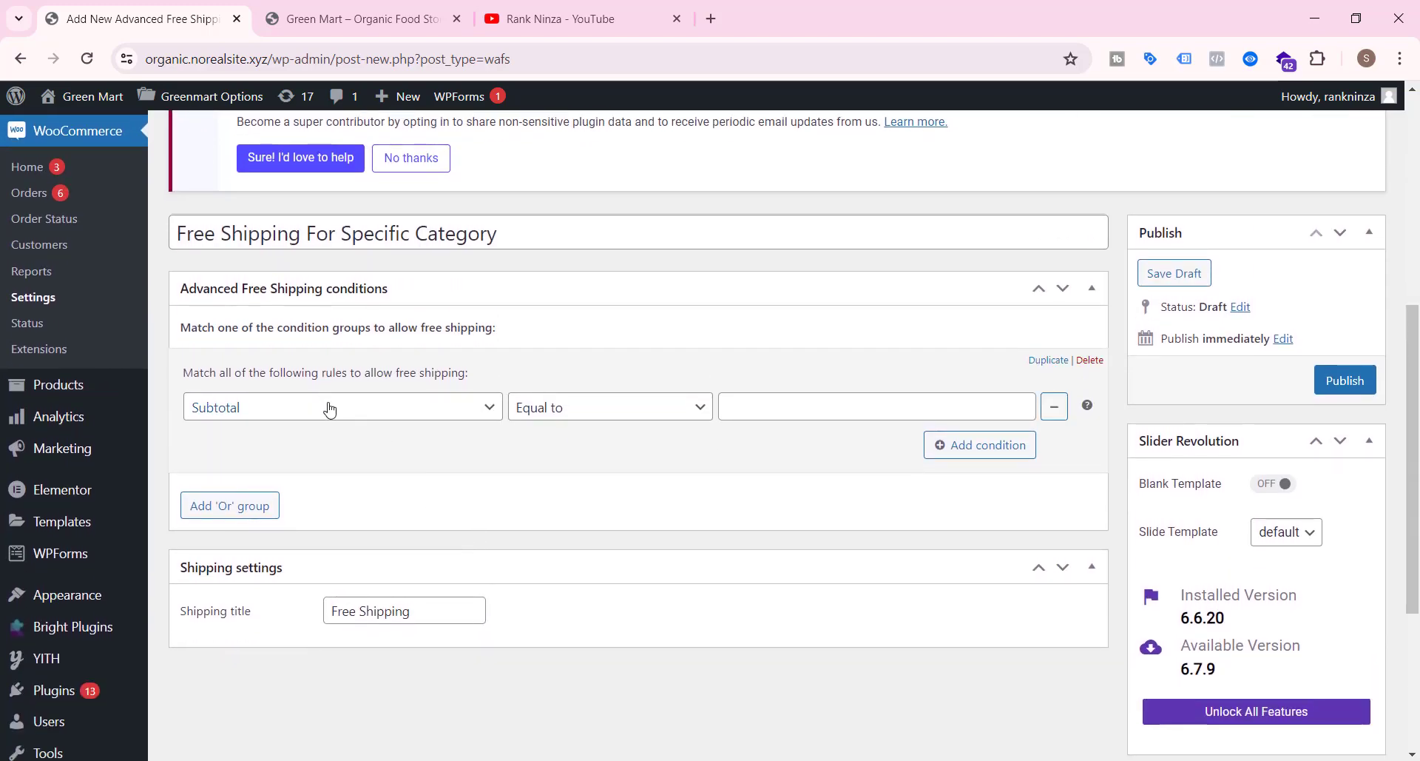
pyautogui.click(387, 414)
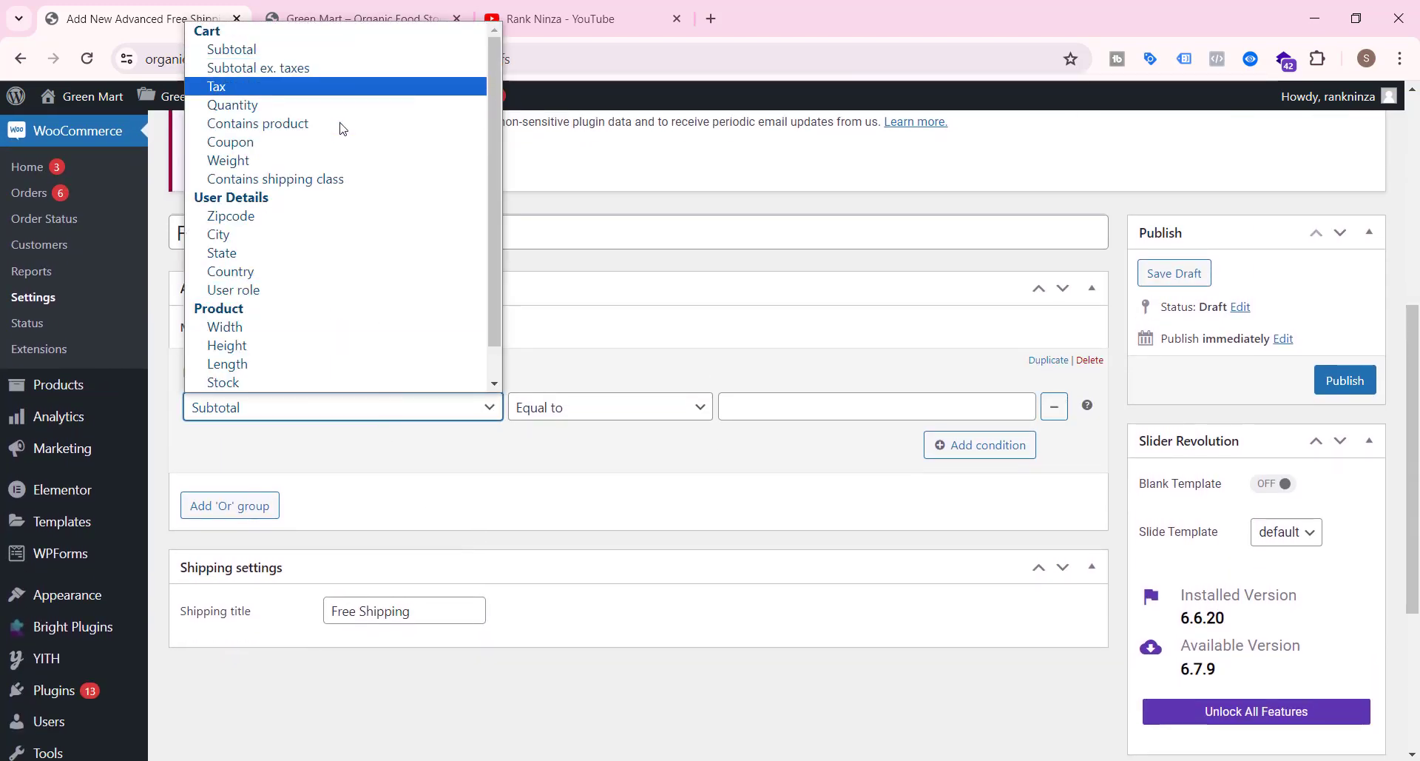
pyautogui.scroll(-1, 341, 163)
pyautogui.scroll(1, 358, 238)
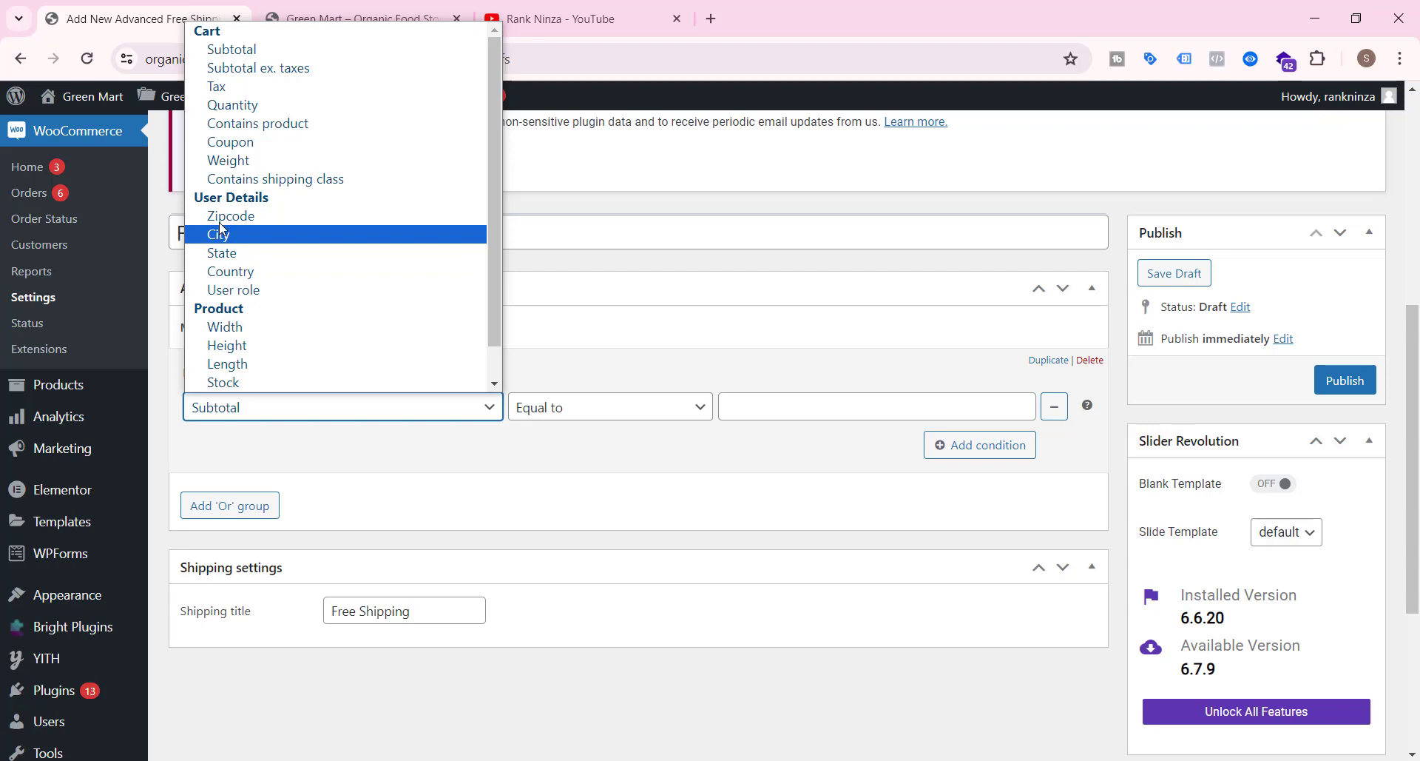
pyautogui.scroll(-1, 261, 318)
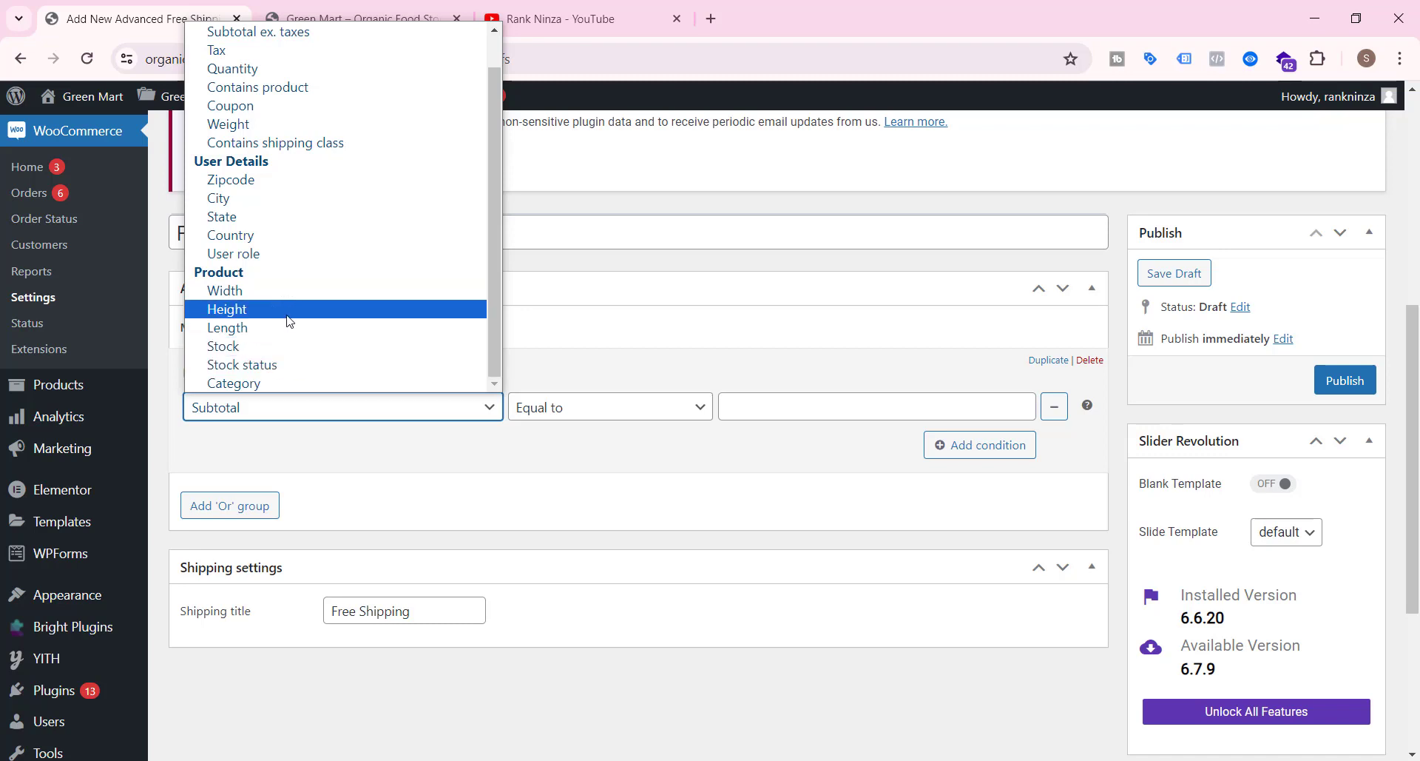
pyautogui.click(291, 380)
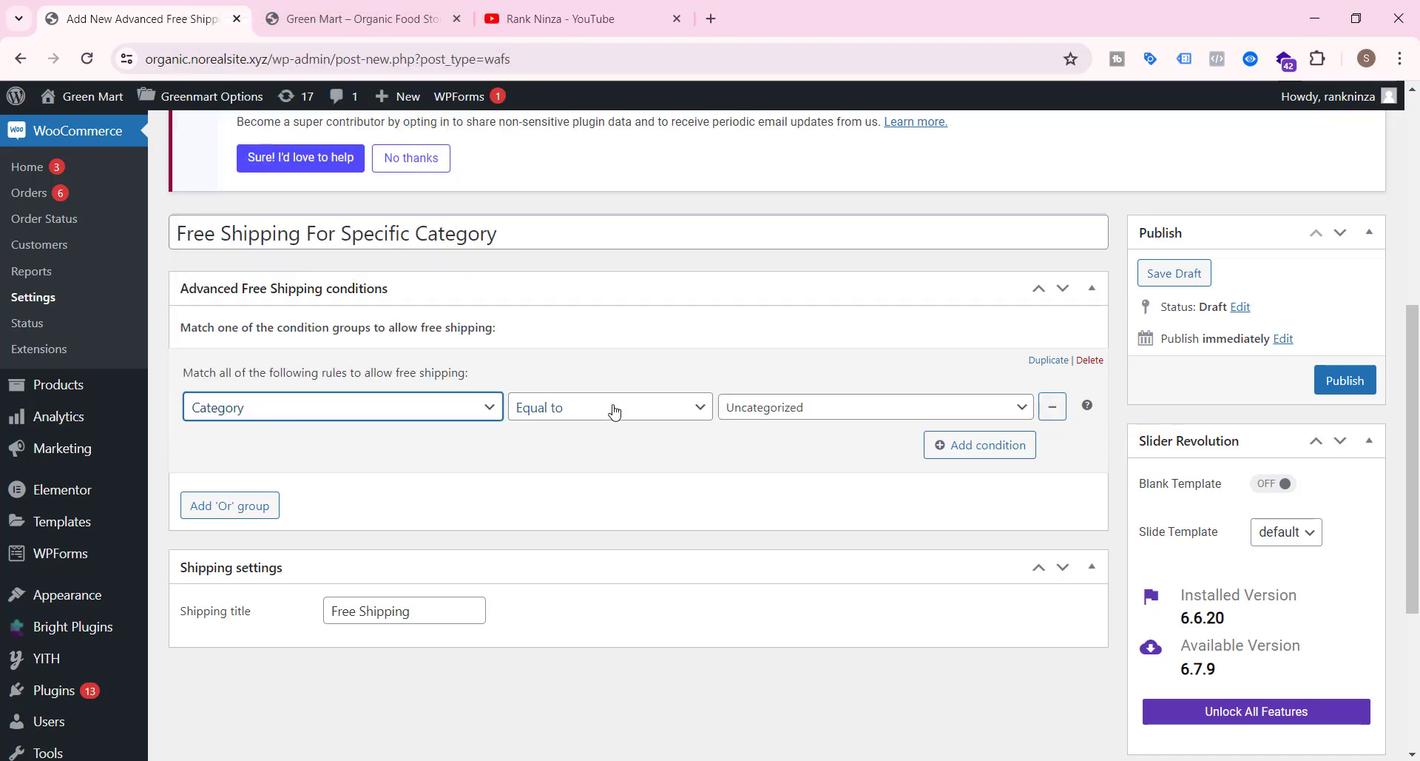
pyautogui.click(798, 406)
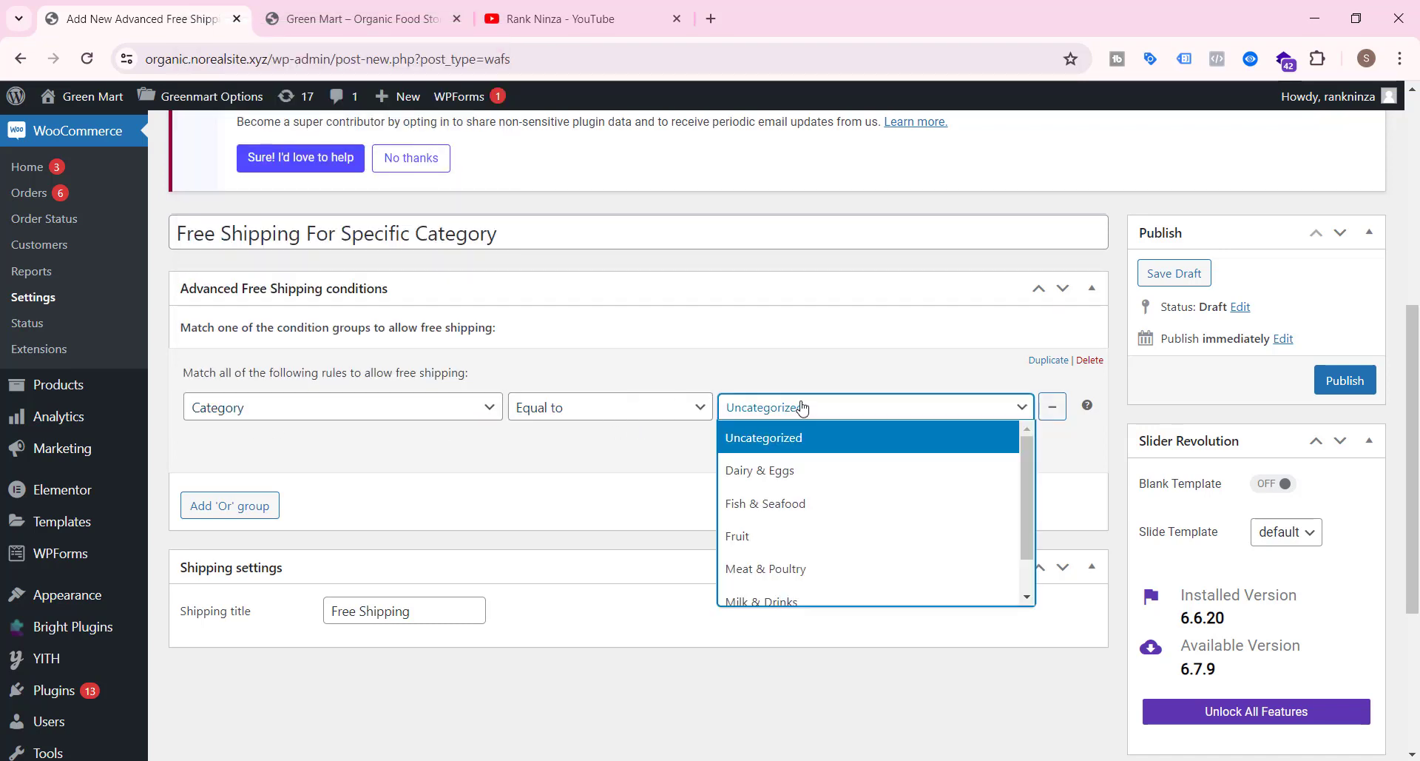
pyautogui.click(799, 504)
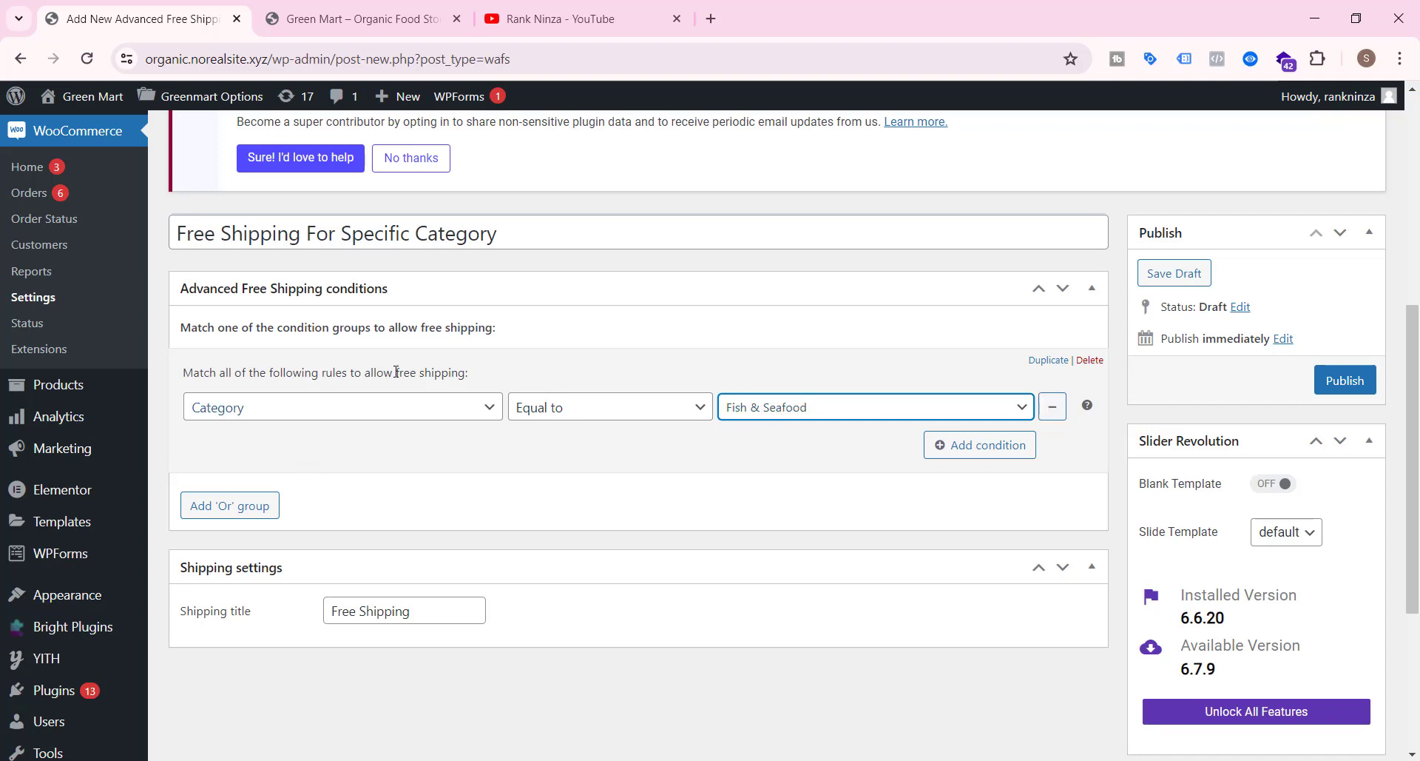
# - Add a second condition to the same group with Category, Equal to, Meat & Poultry
pyautogui.click(967, 447)
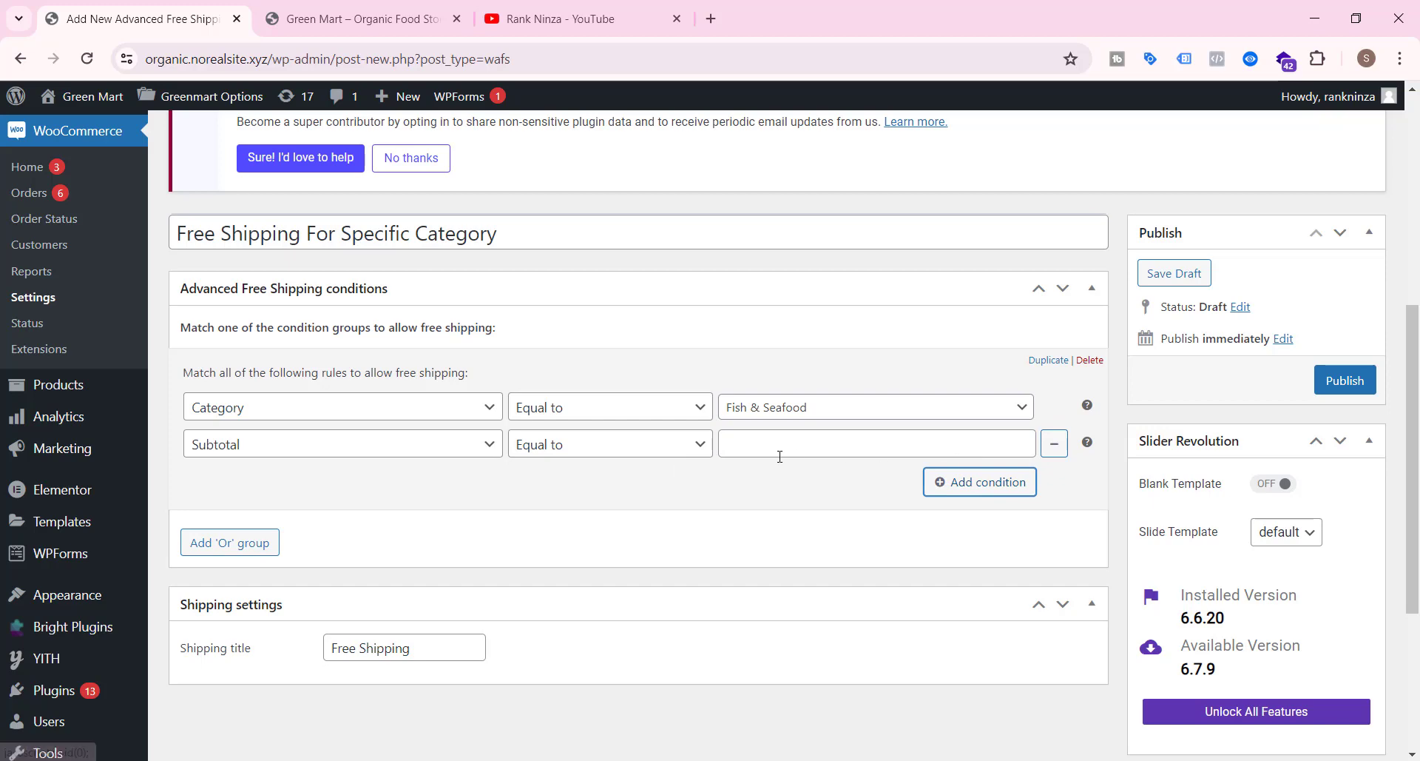
pyautogui.click(485, 447)
pyautogui.scroll(-1, 403, 413)
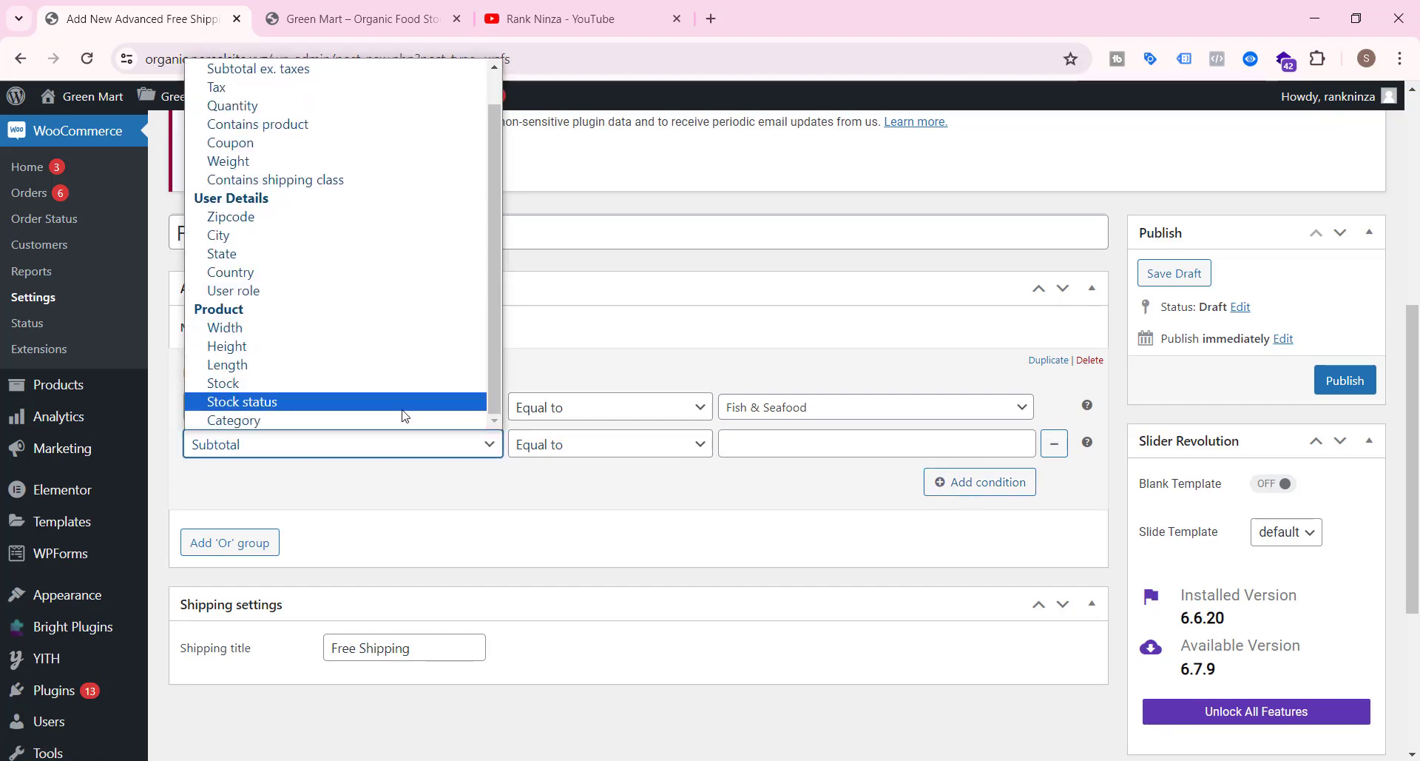
pyautogui.click(402, 416)
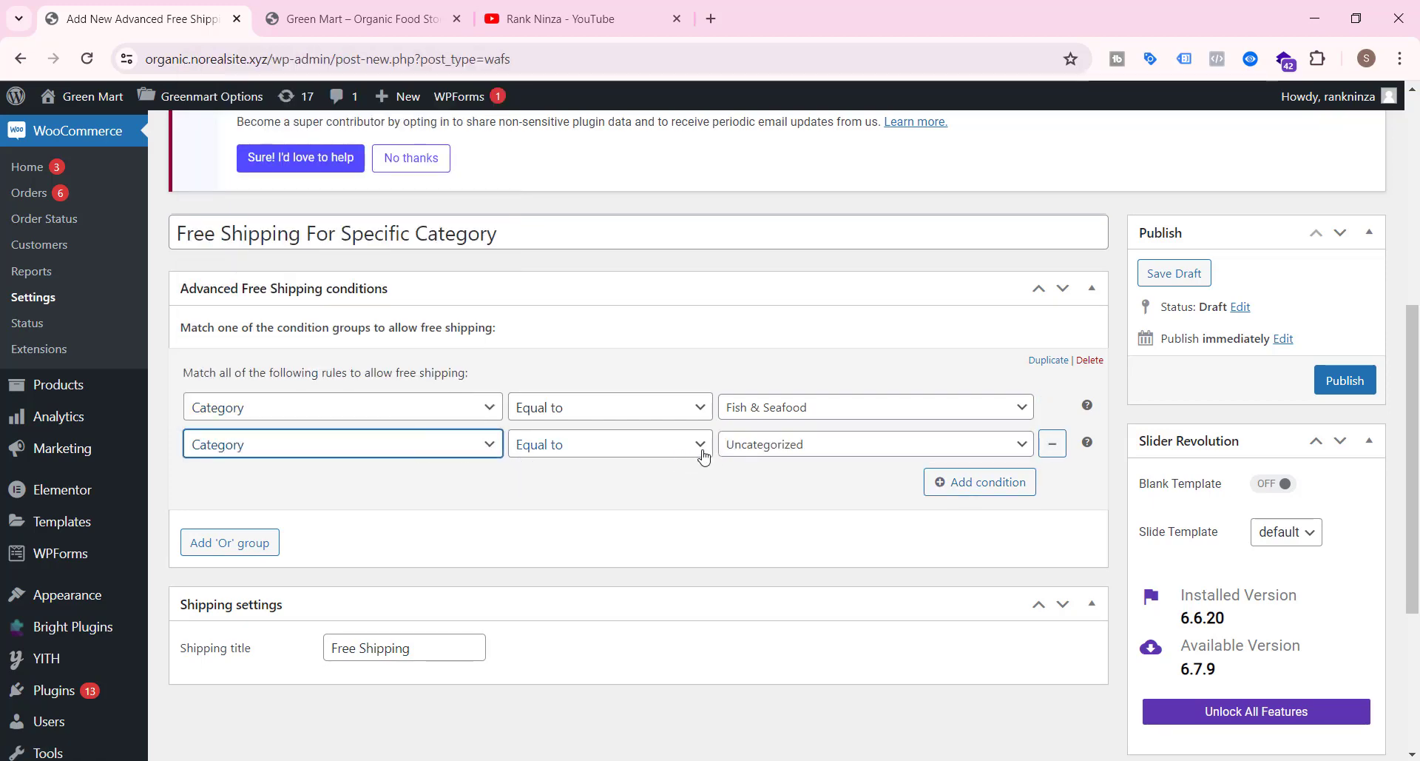
pyautogui.click(821, 452)
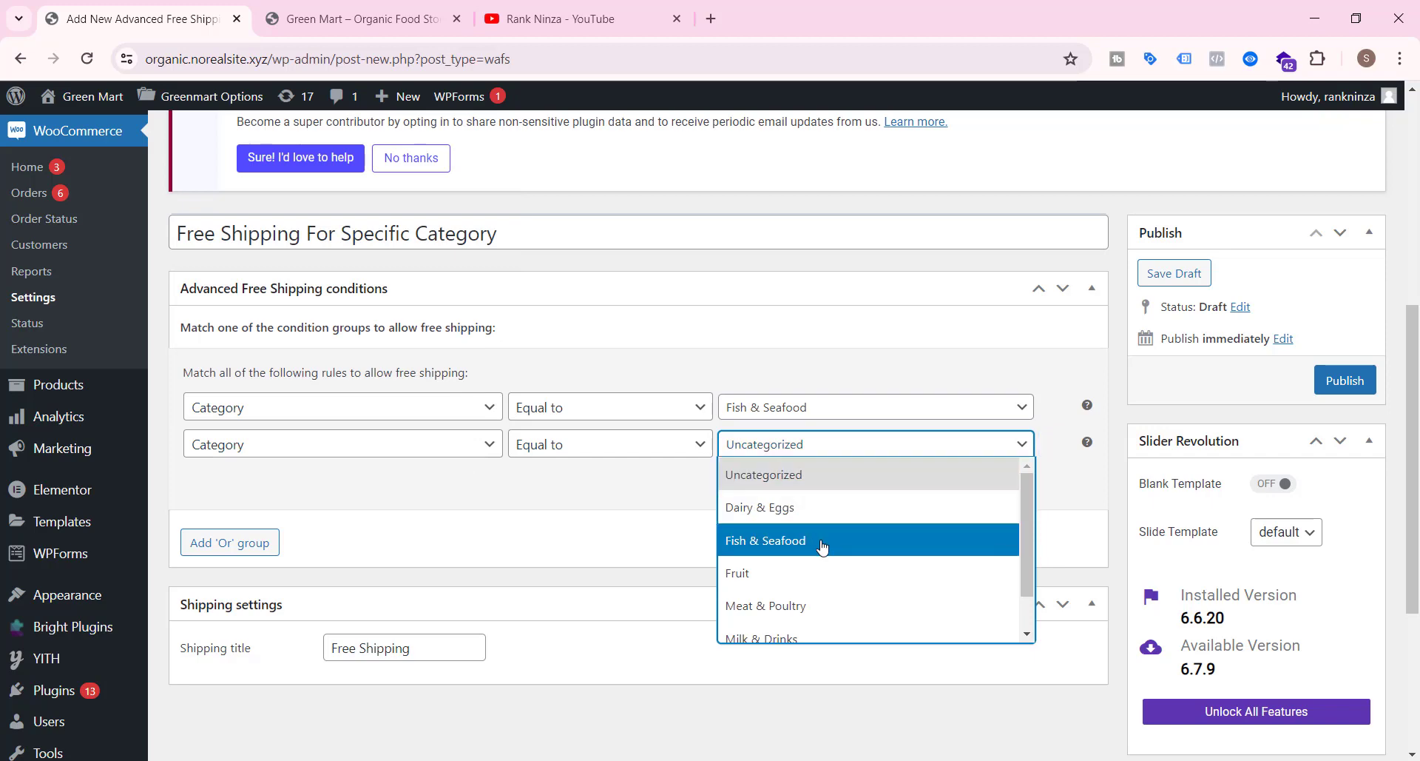
pyautogui.click(814, 606)
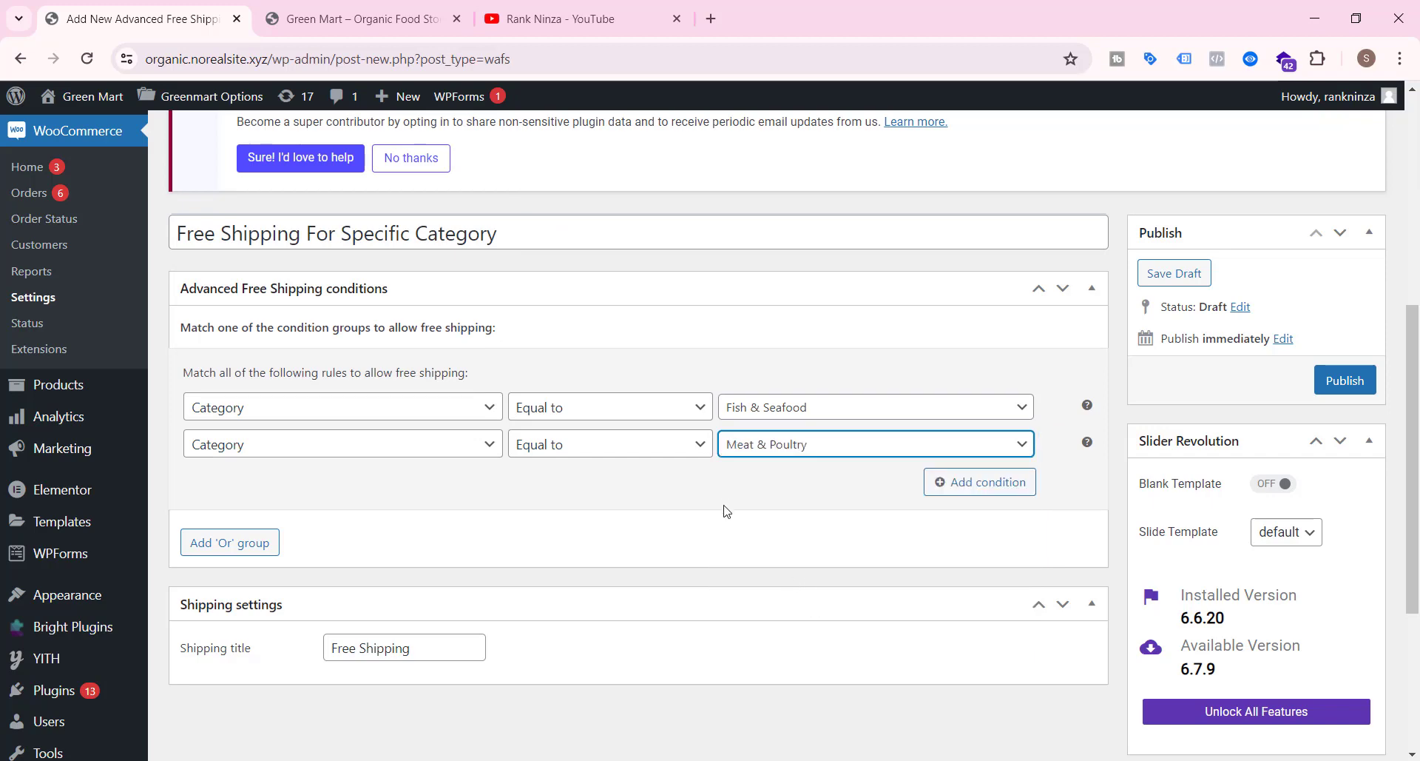
pyautogui.click(711, 483)
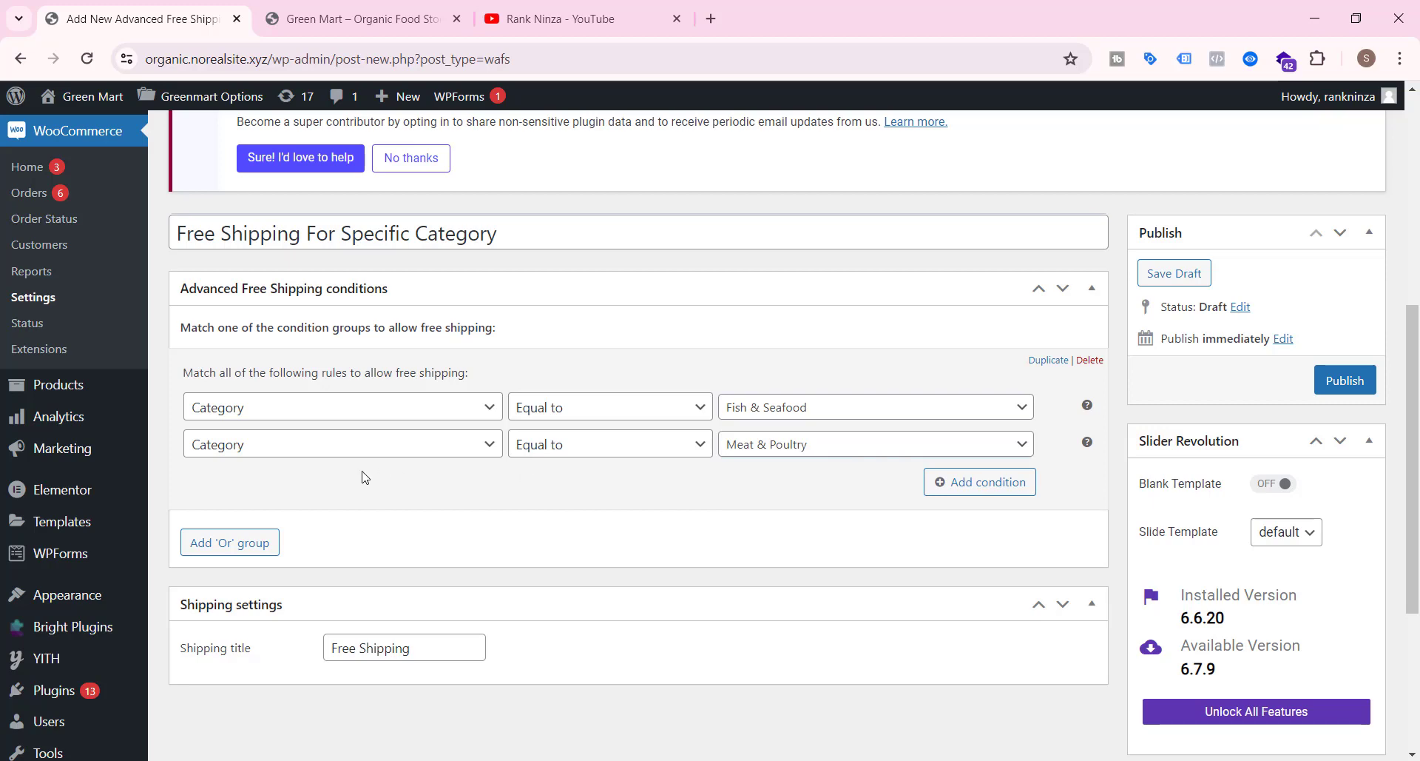
# - Try an 'Or' group with the condition Subtotal, Greater or equal to, 100, and delete that group again
pyautogui.scroll(-1, 396, 480)
pyautogui.scroll(-1, 397, 480)
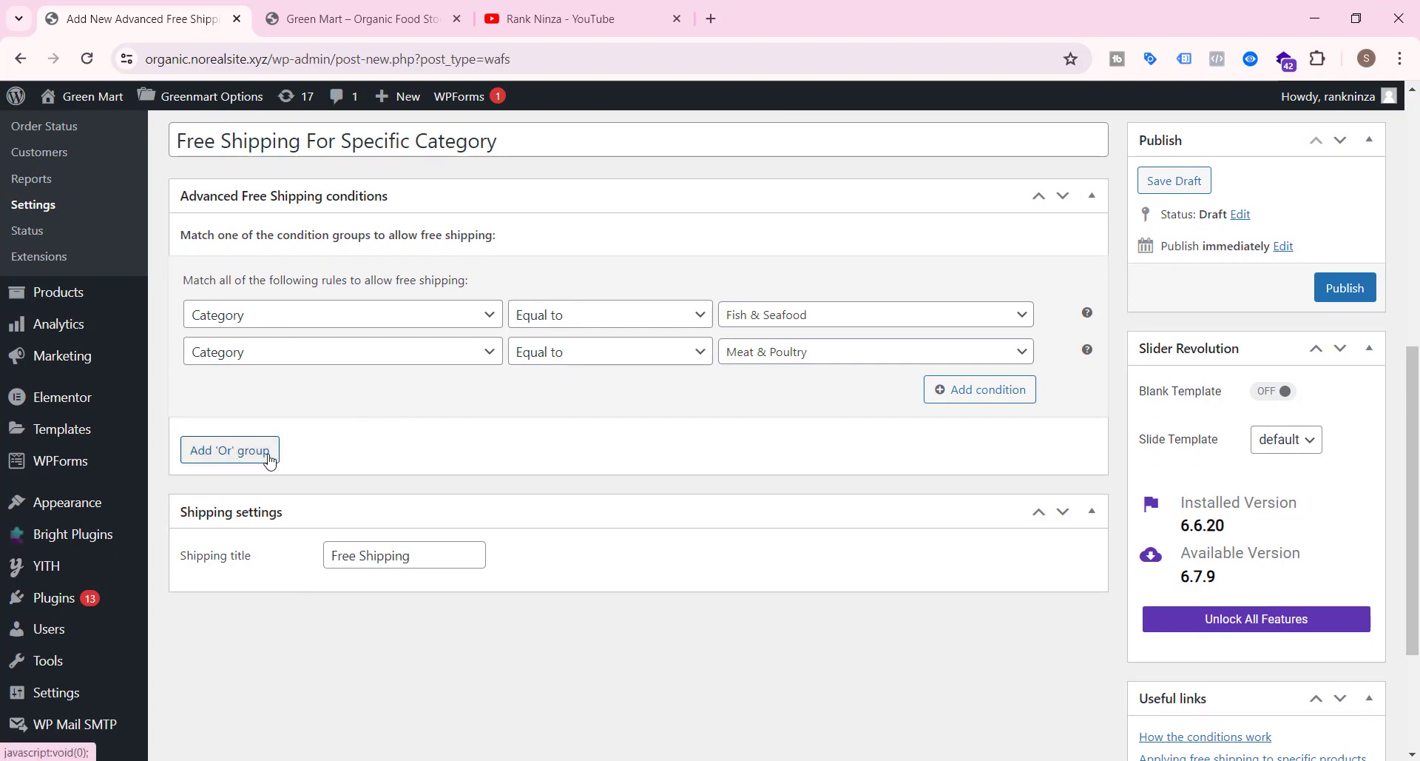
pyautogui.click(232, 459)
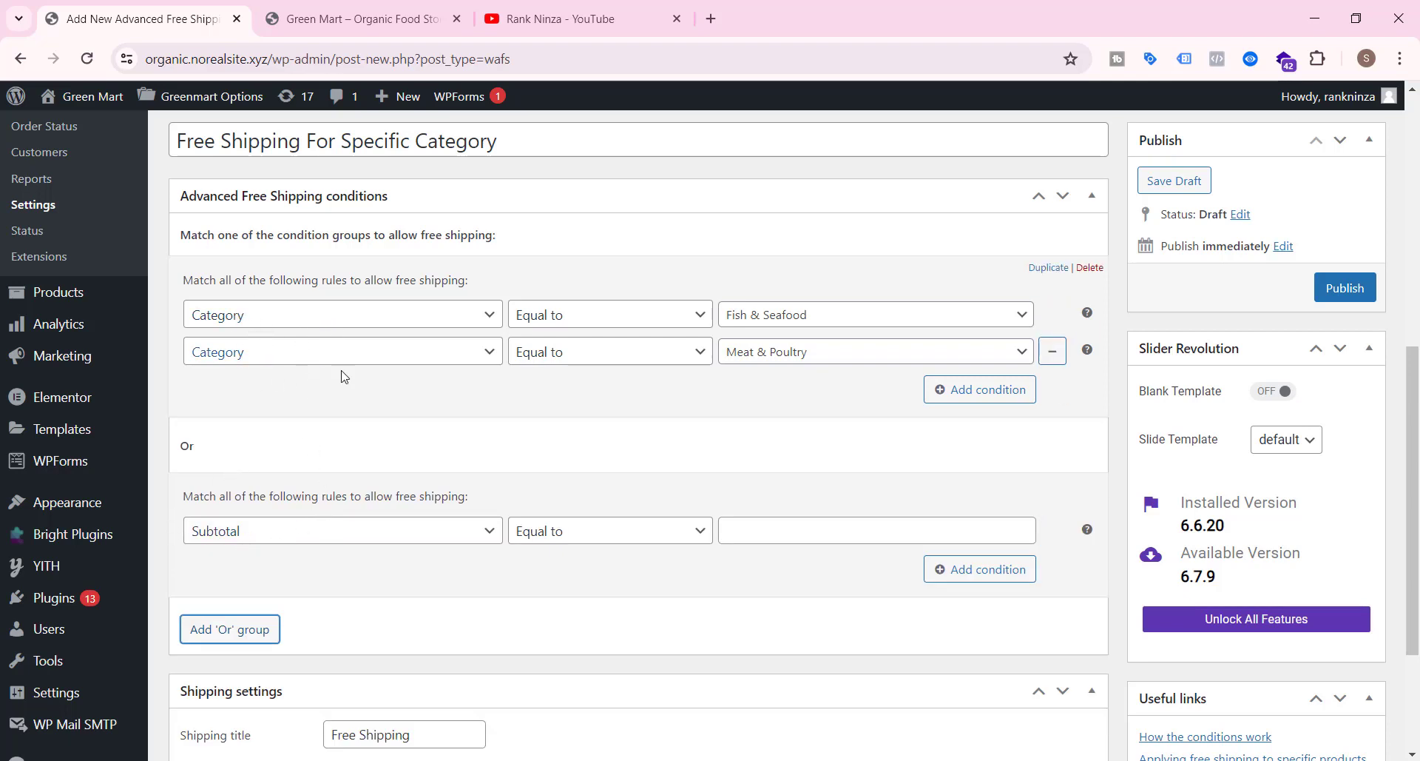
pyautogui.scroll(-1, 366, 444)
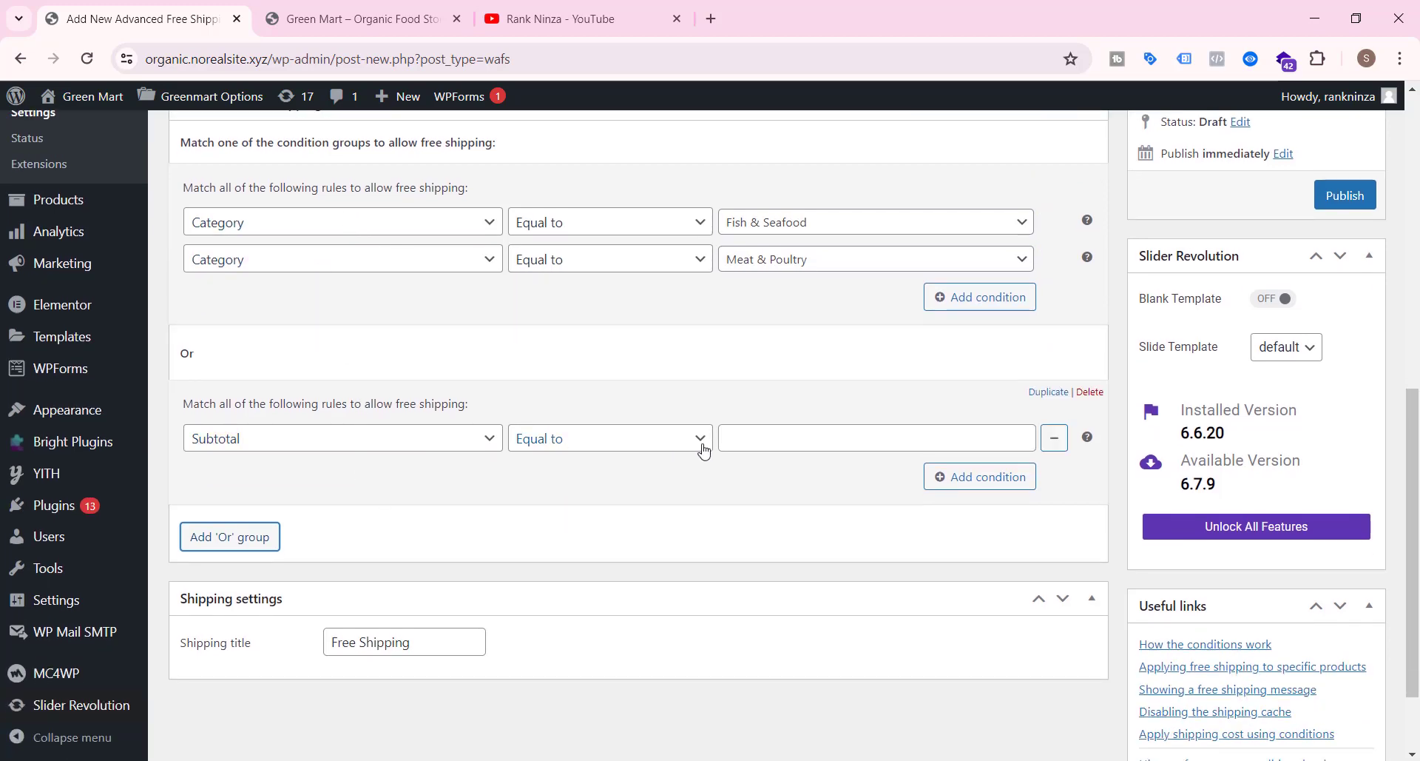
pyautogui.click(682, 450)
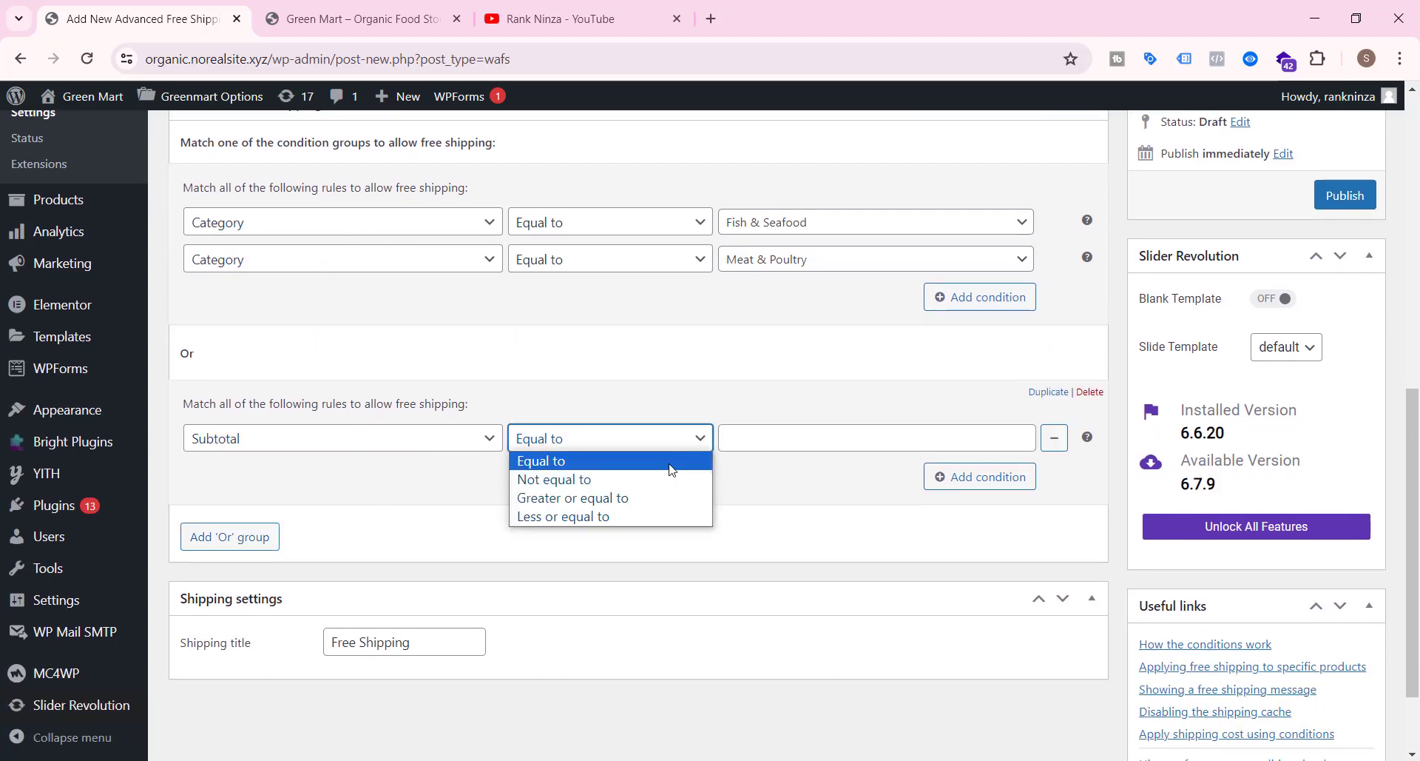
pyautogui.click(662, 506)
pyautogui.click(770, 437)
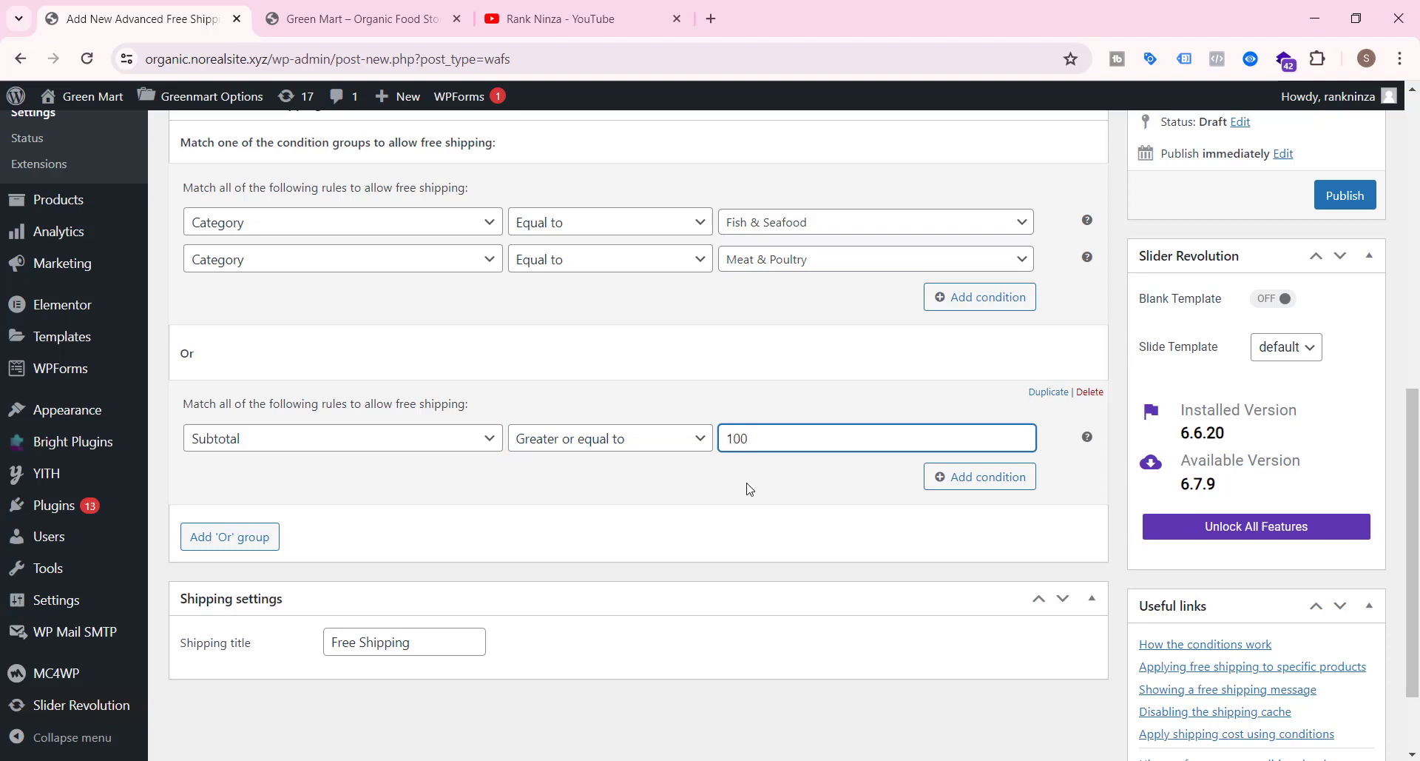
pyautogui.click(1096, 394)
pyautogui.scroll(3, 831, 567)
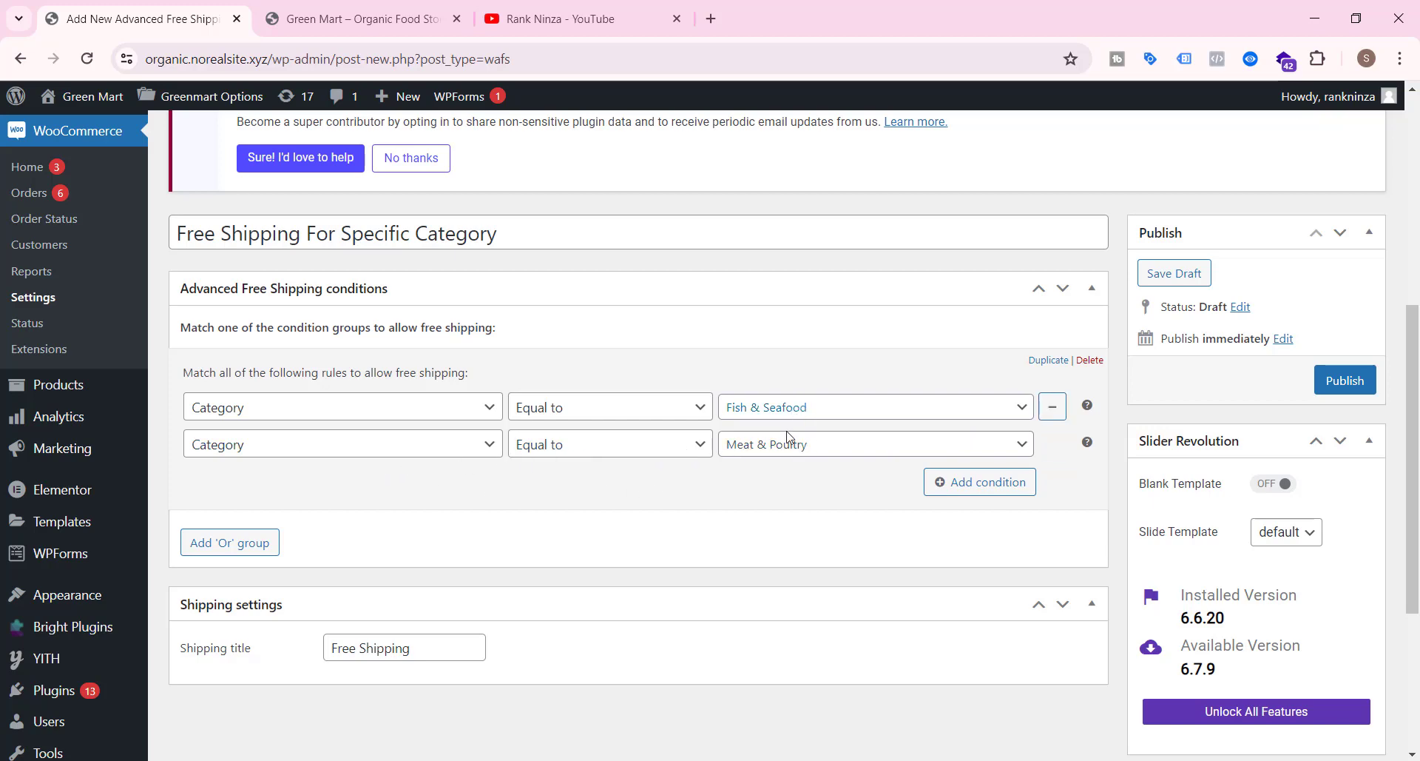
# - Check which comparison options are available for the two category conditions
pyautogui.click(699, 448)
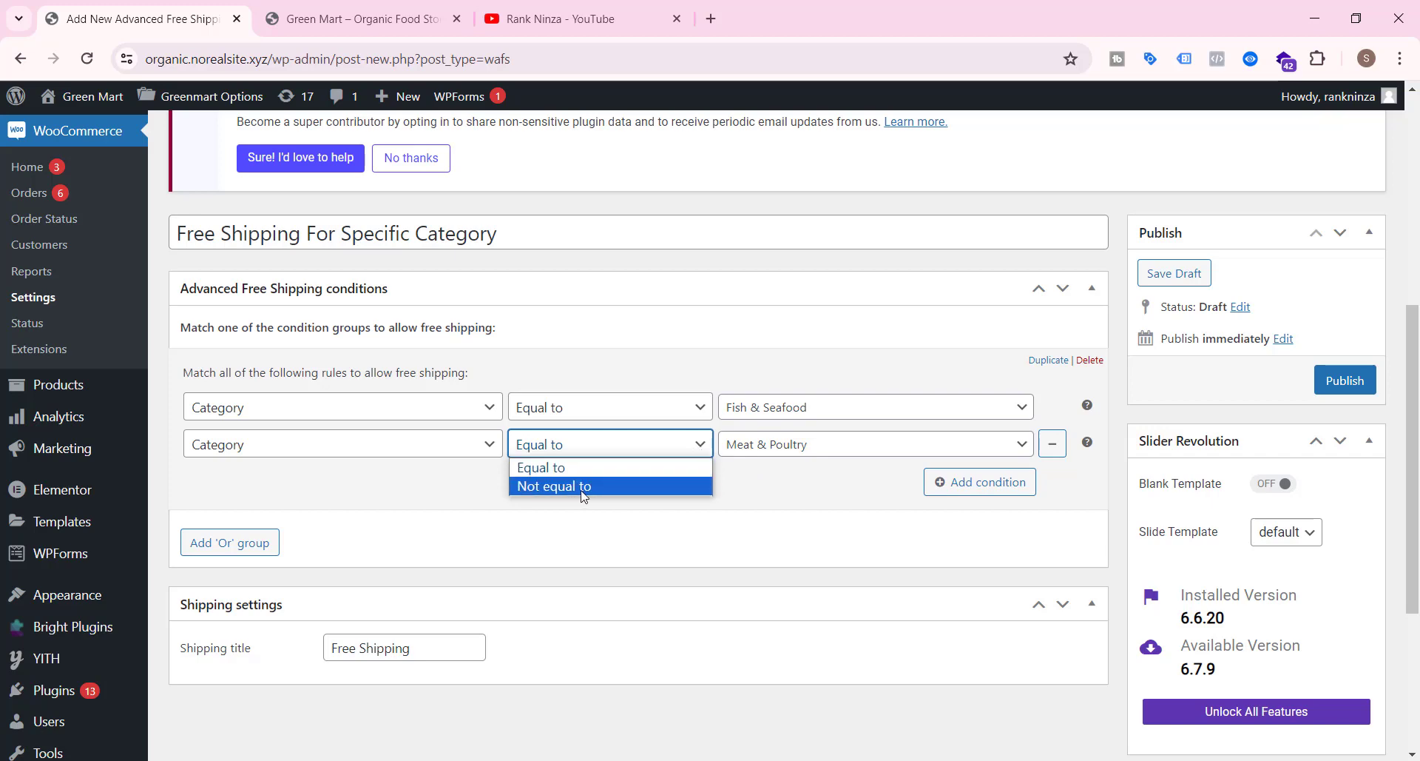
pyautogui.click(695, 404)
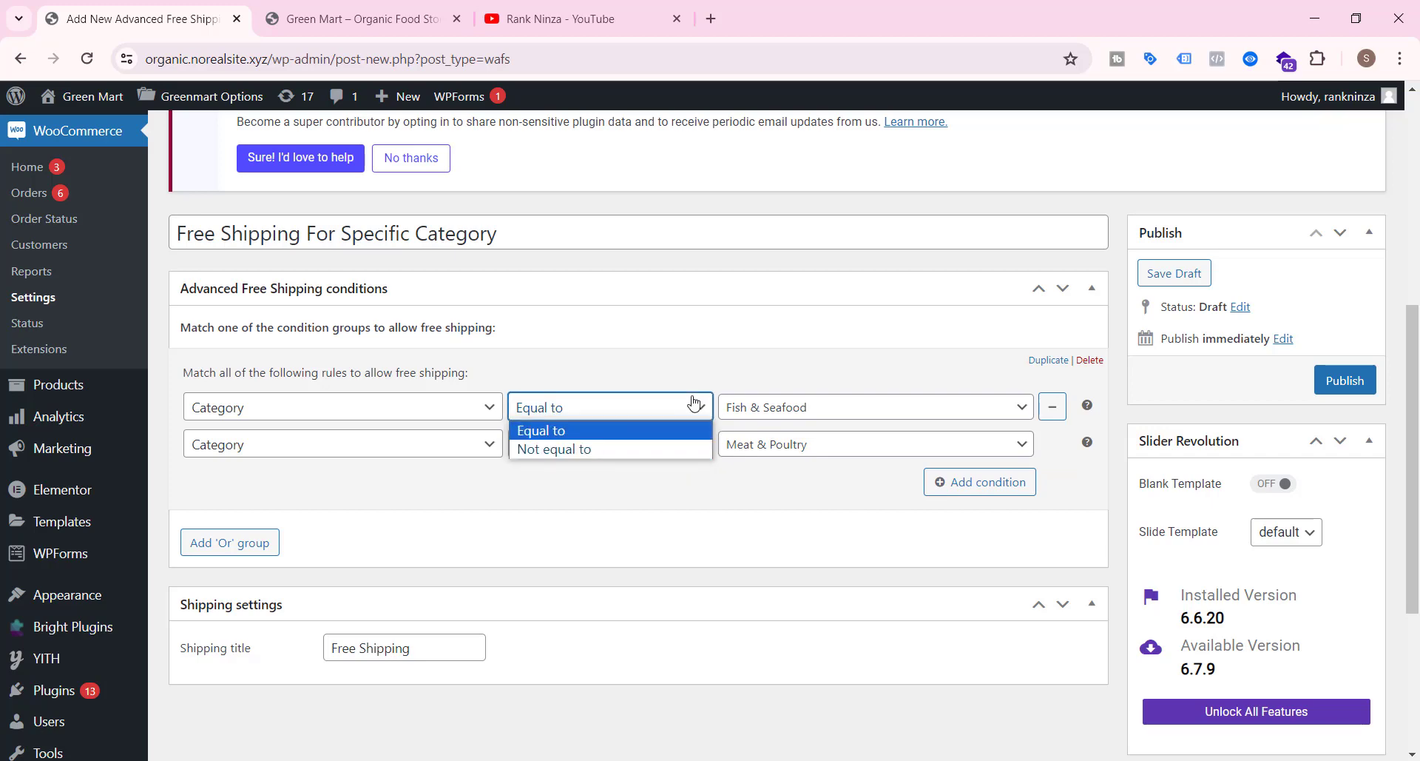
pyautogui.click(664, 365)
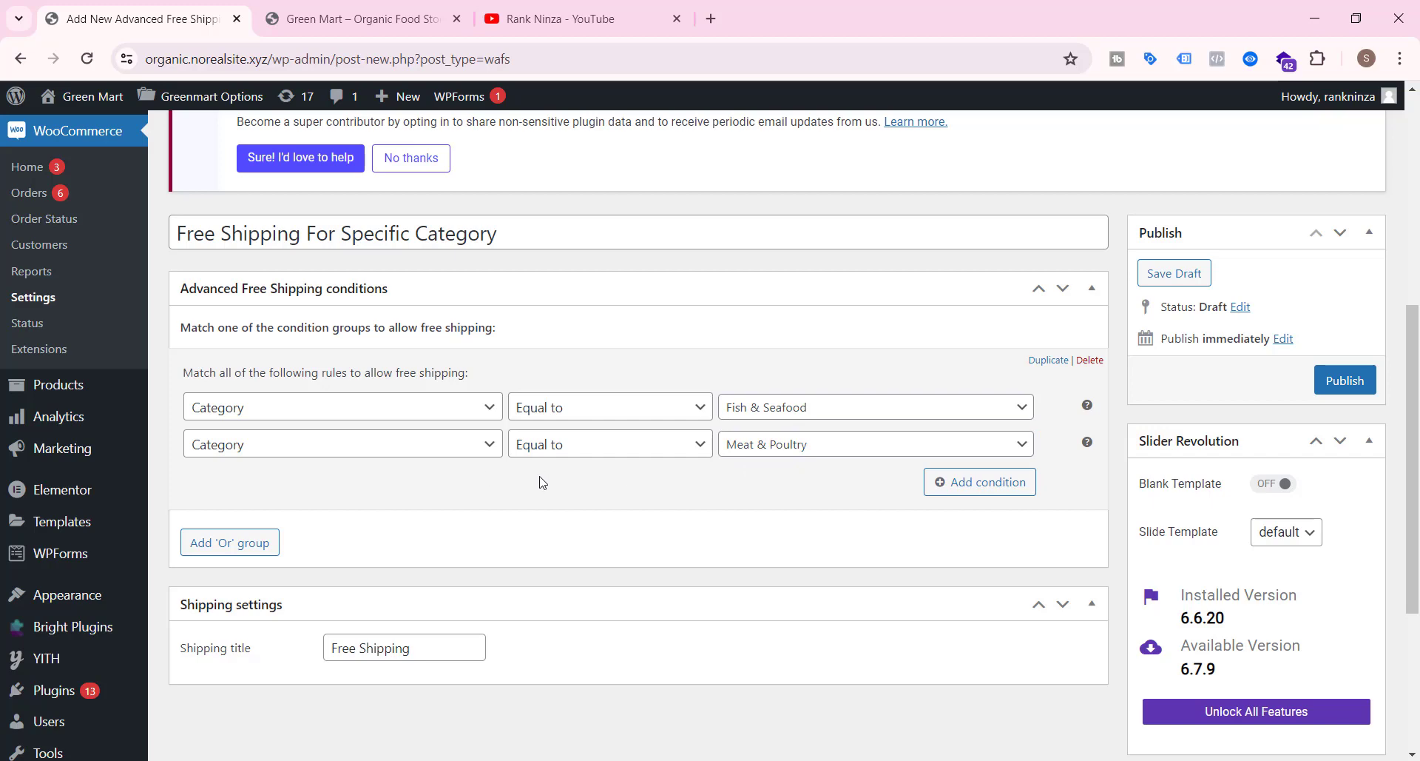
# - Publish the "Free Shipping For Specific Category" rate
pyautogui.scroll(-4, 540, 481)
pyautogui.scroll(8, 544, 483)
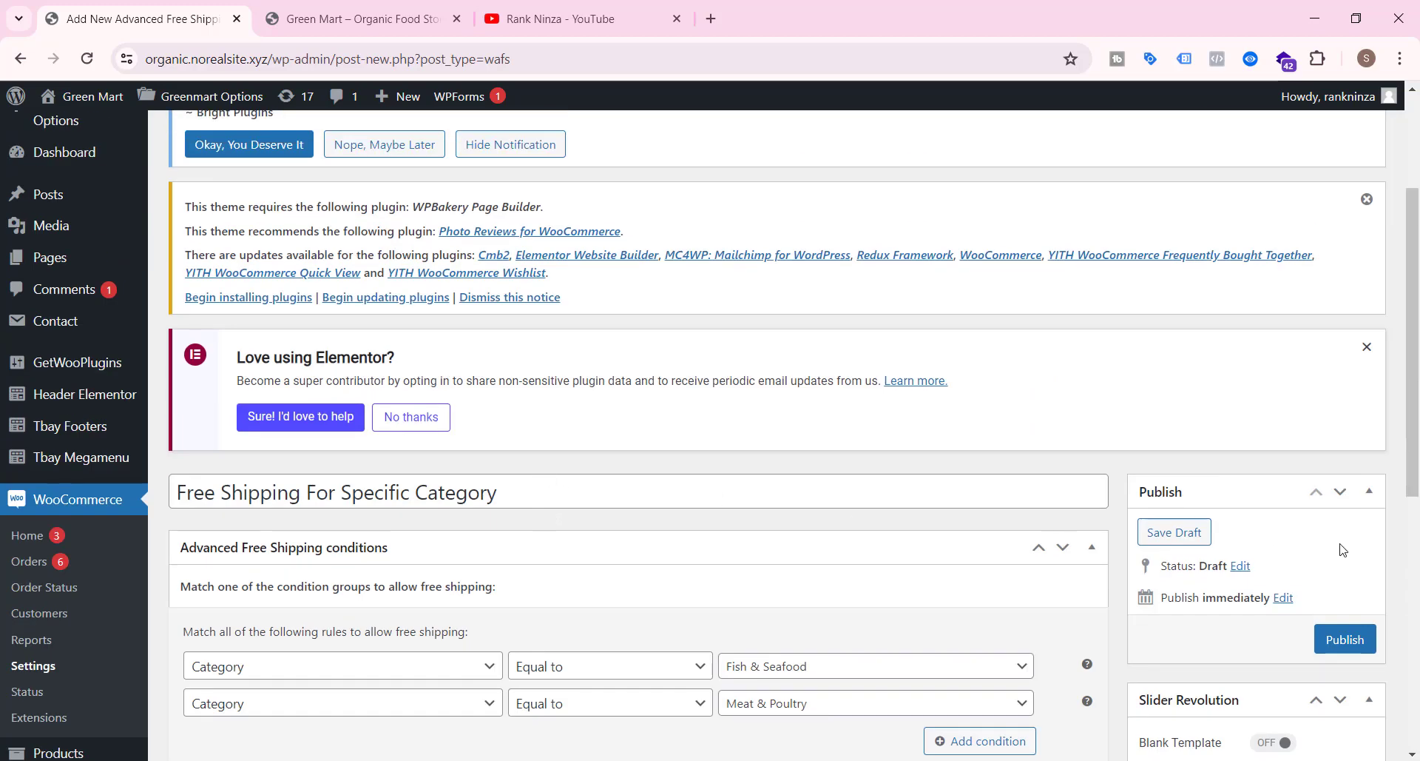
pyautogui.click(1345, 640)
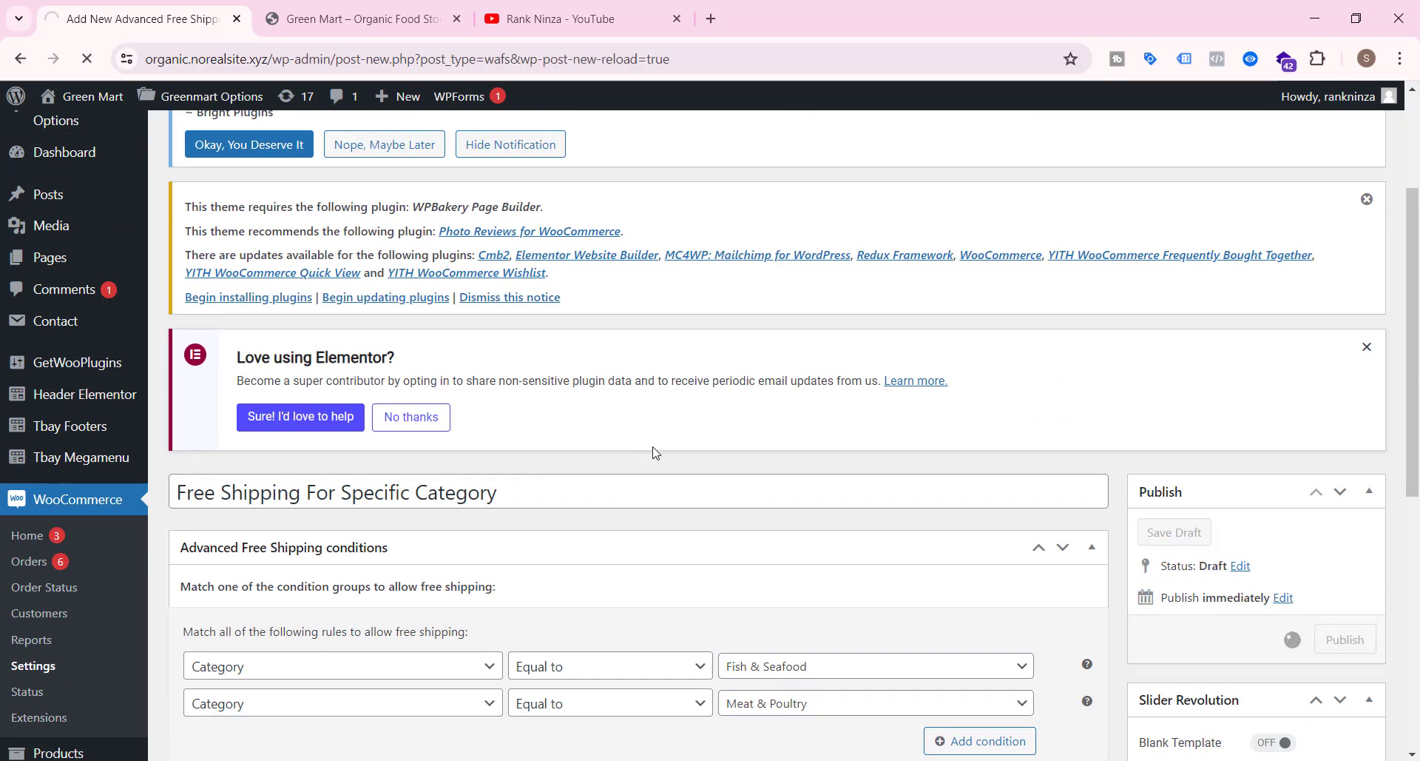
pyautogui.scroll(-6, 696, 403)
pyautogui.scroll(-8, 704, 398)
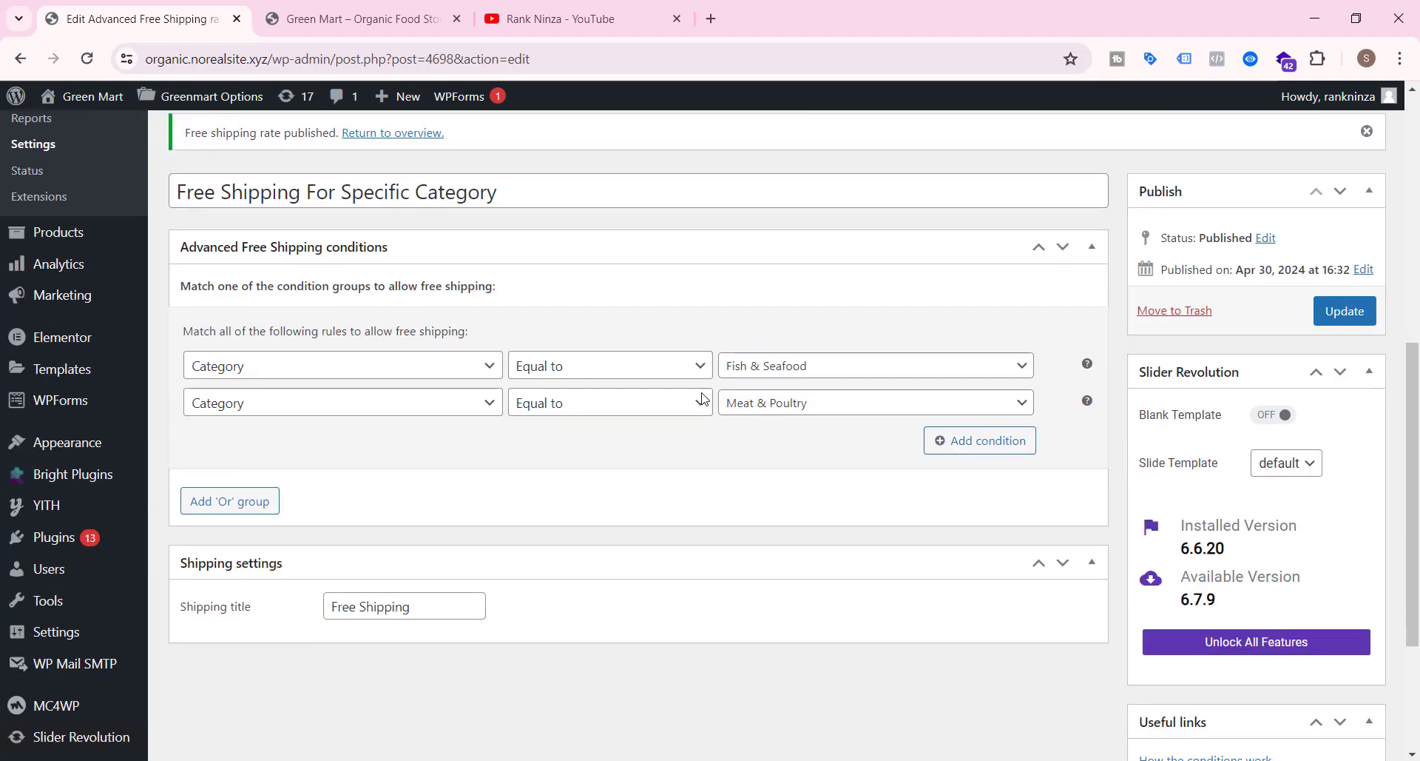
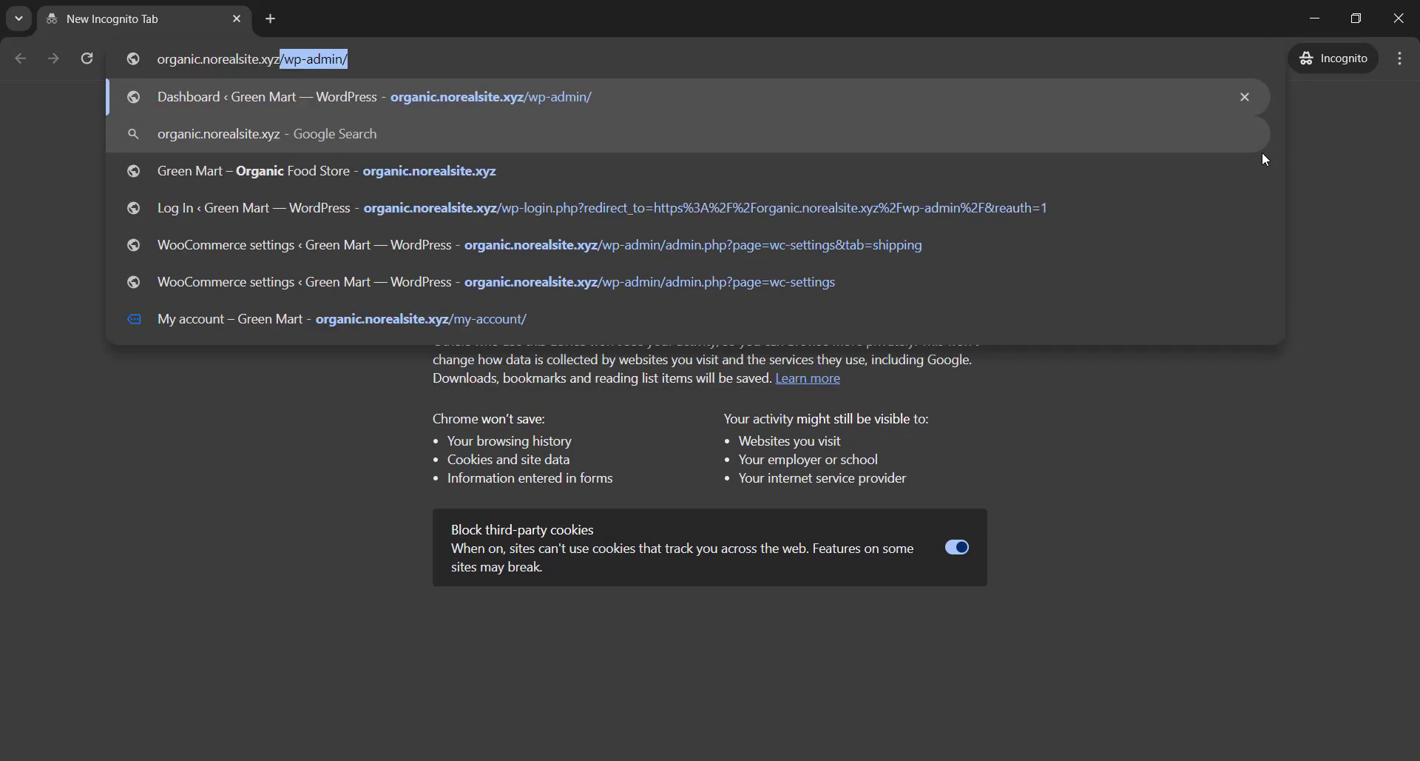
# - Load organic.norealsite.xyz in the incognito window and open the Zesco Ripe Bananas product page
pyautogui.press('BackSpace')
pyautogui.press('Return')
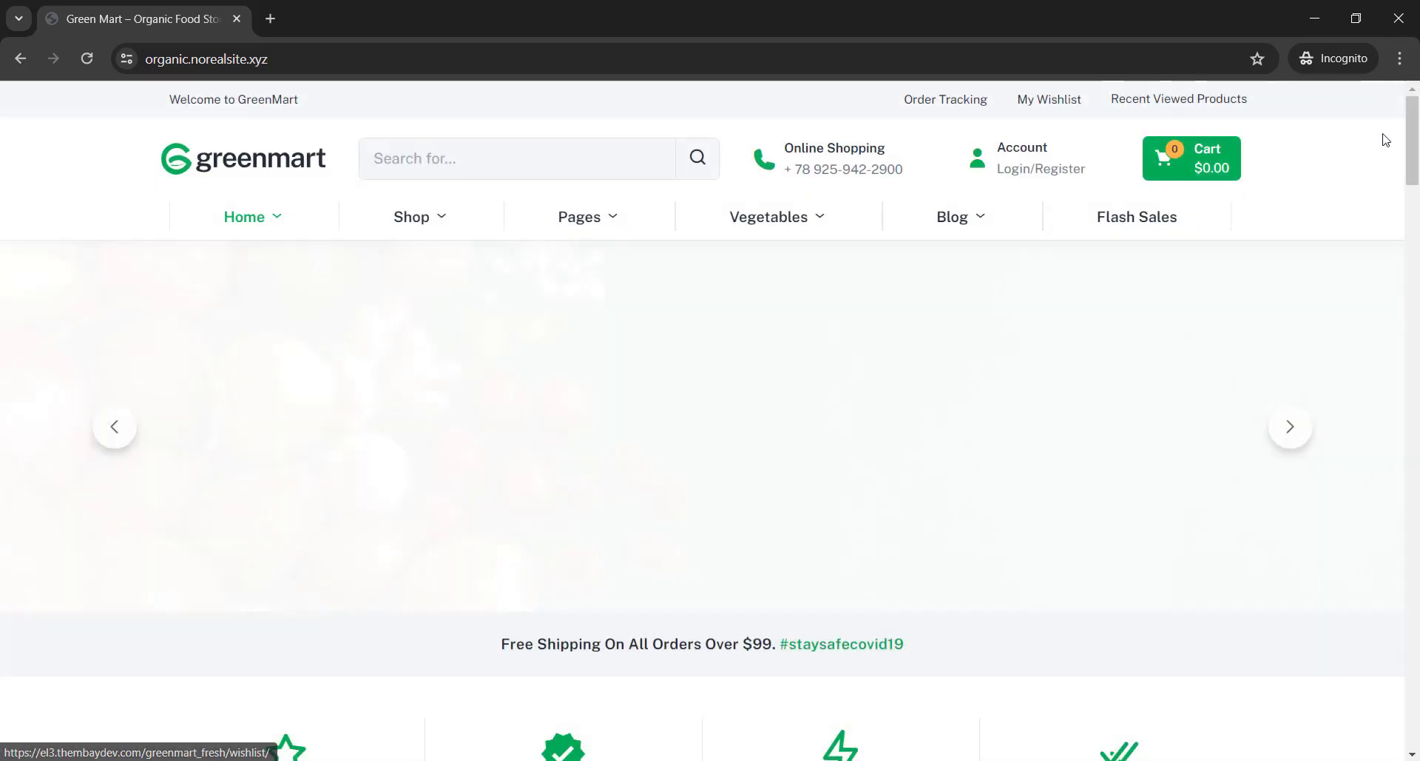
pyautogui.scroll(-4, 1341, 159)
pyautogui.scroll(-10, 1340, 155)
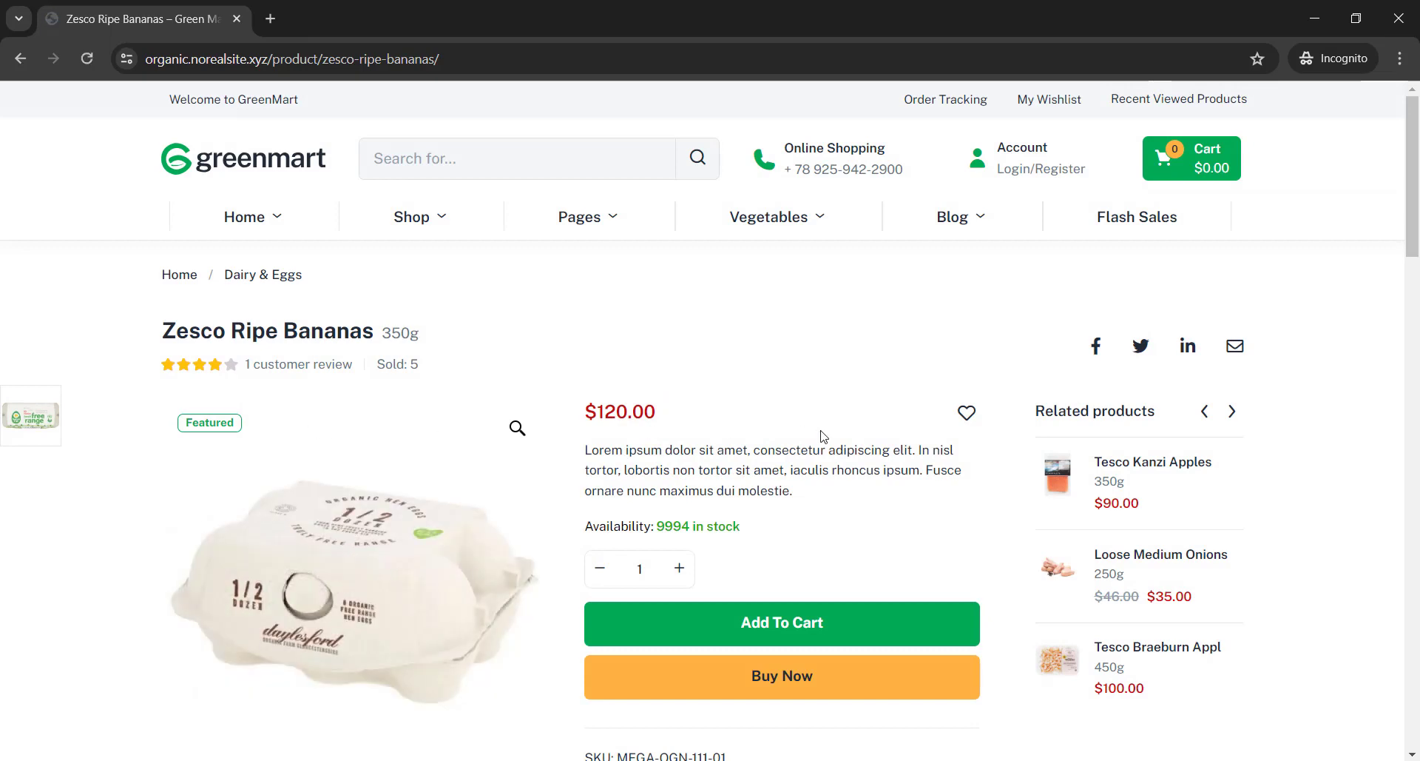
# - Check the categories assigned to Zesco Ripe Bananas and add one unit to the cart
pyautogui.scroll(-1, 892, 485)
pyautogui.scroll(-2, 883, 435)
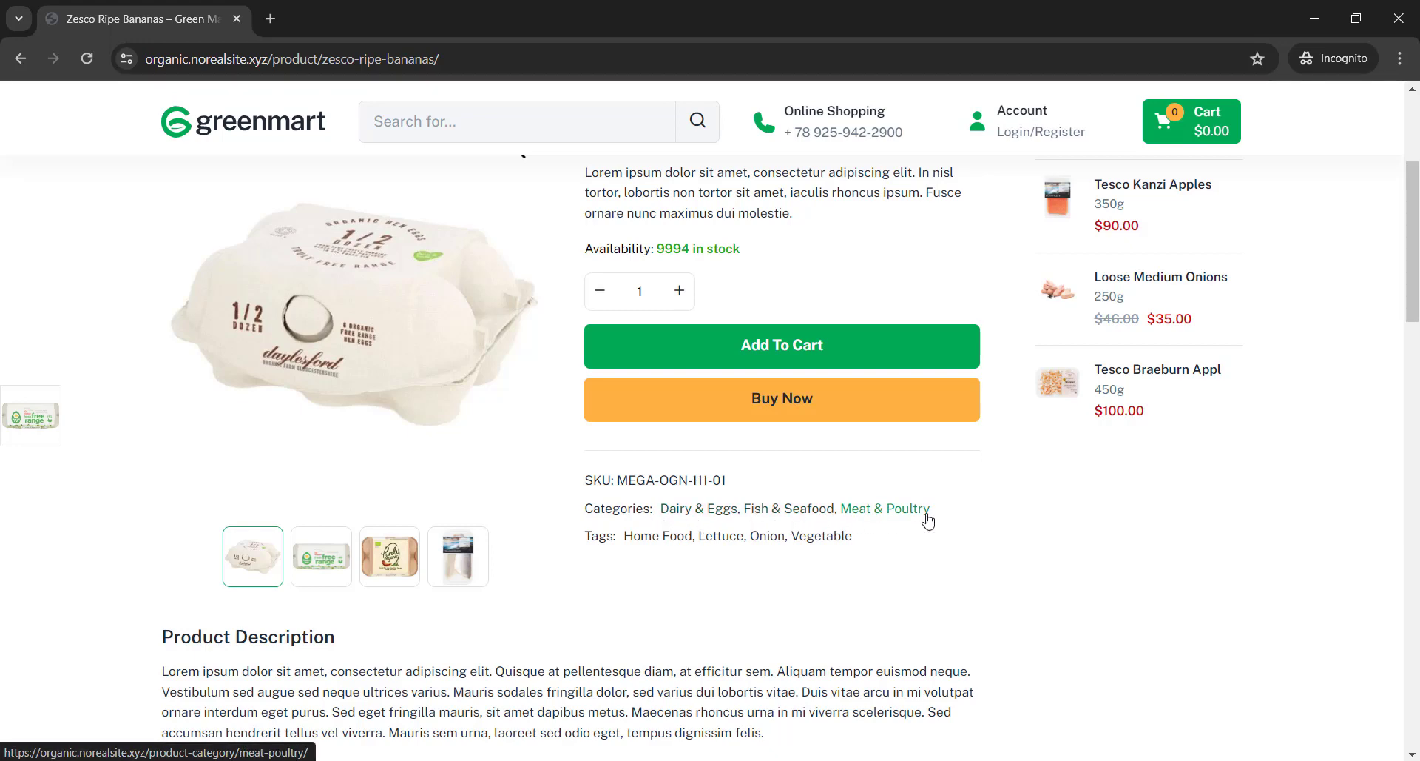
pyautogui.scroll(4, 928, 521)
pyautogui.scroll(-4, 906, 505)
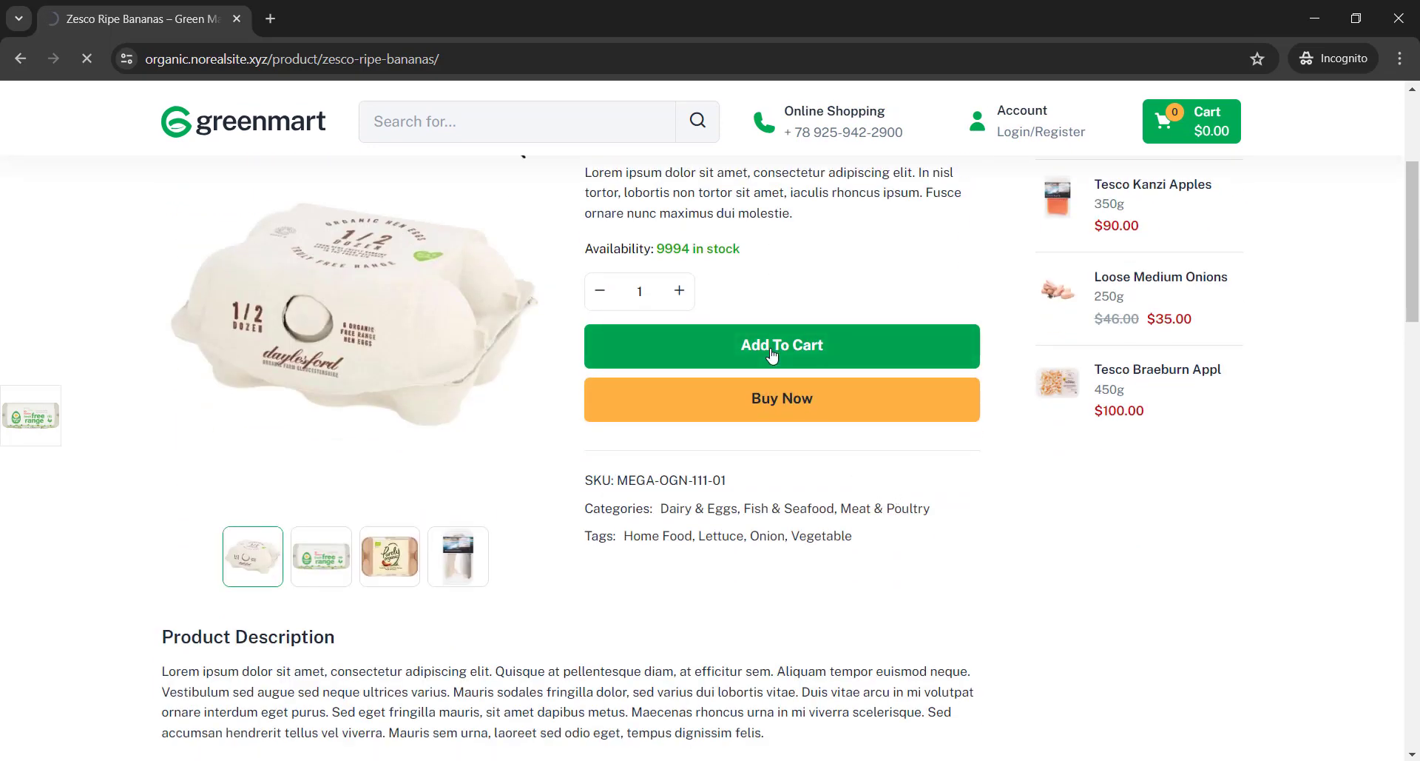
pyautogui.scroll(-3, 771, 355)
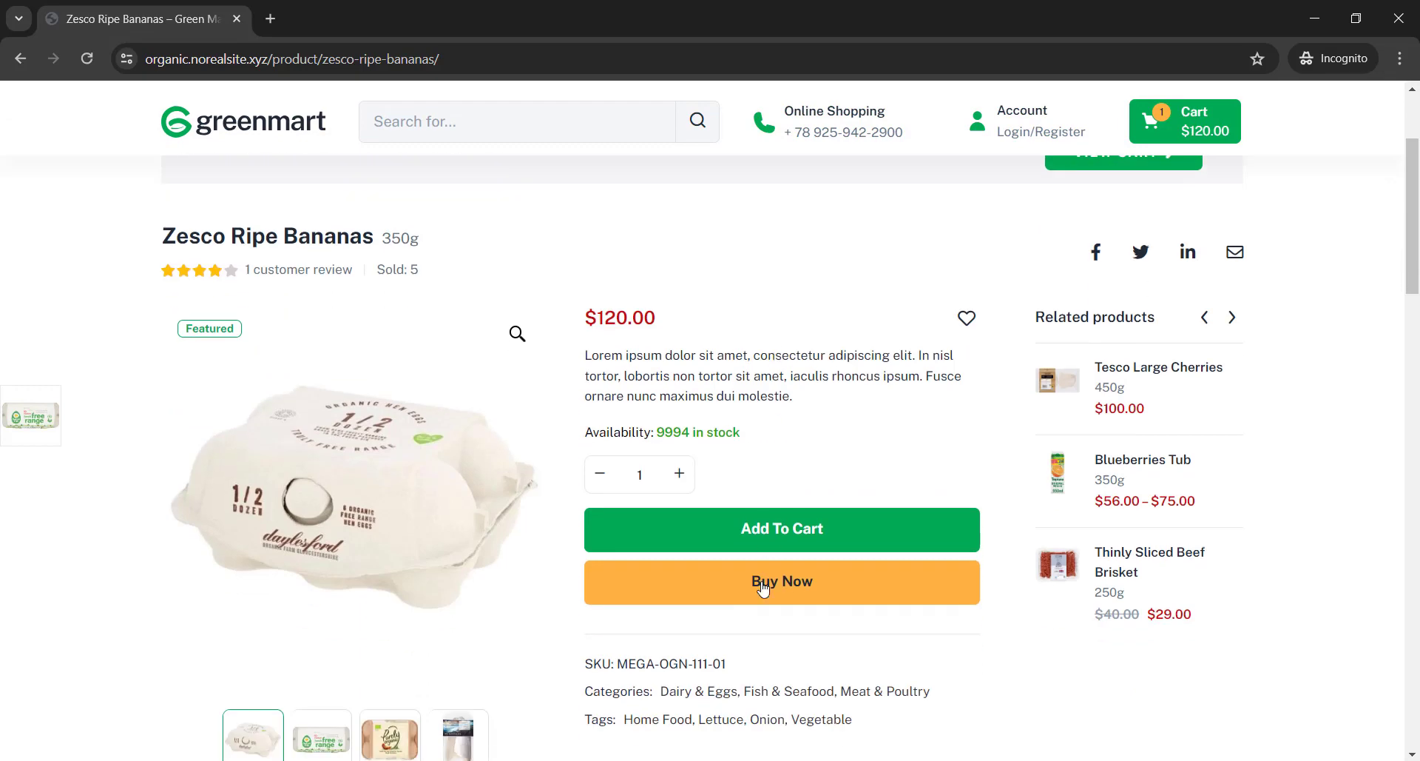
# - Proceed from the cart to checkout and check the shipping charge in the order summary
pyautogui.scroll(3, 858, 504)
pyautogui.click(1185, 158)
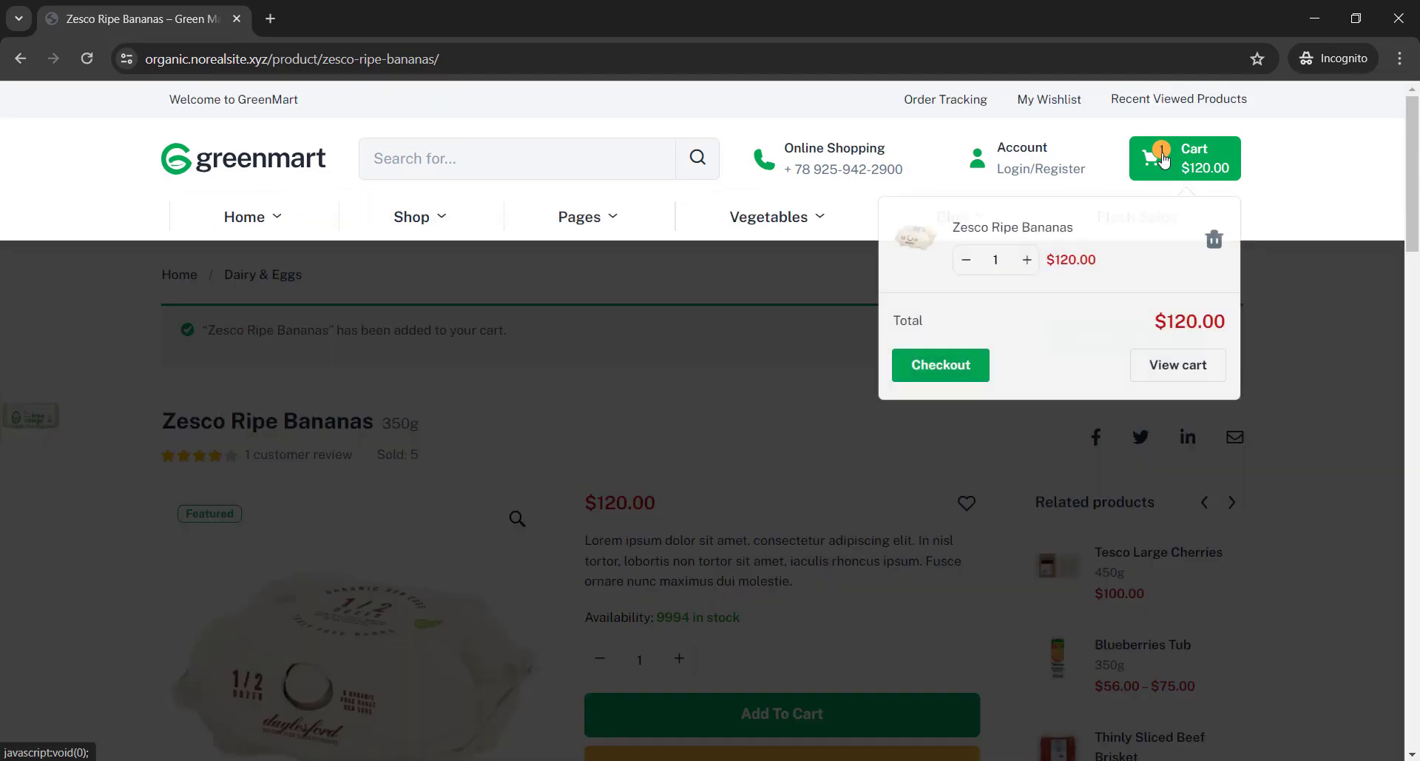
pyautogui.click(934, 372)
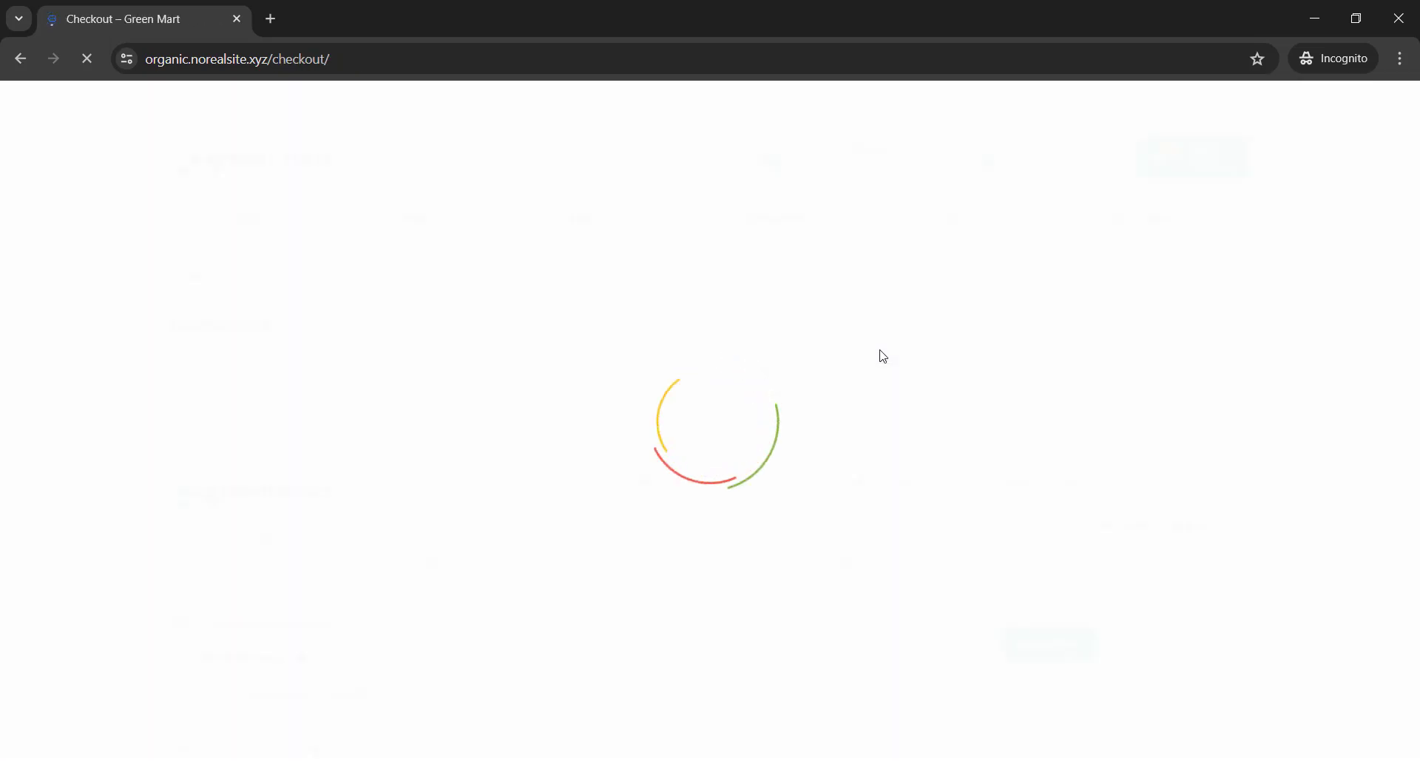
pyautogui.scroll(-5, 901, 356)
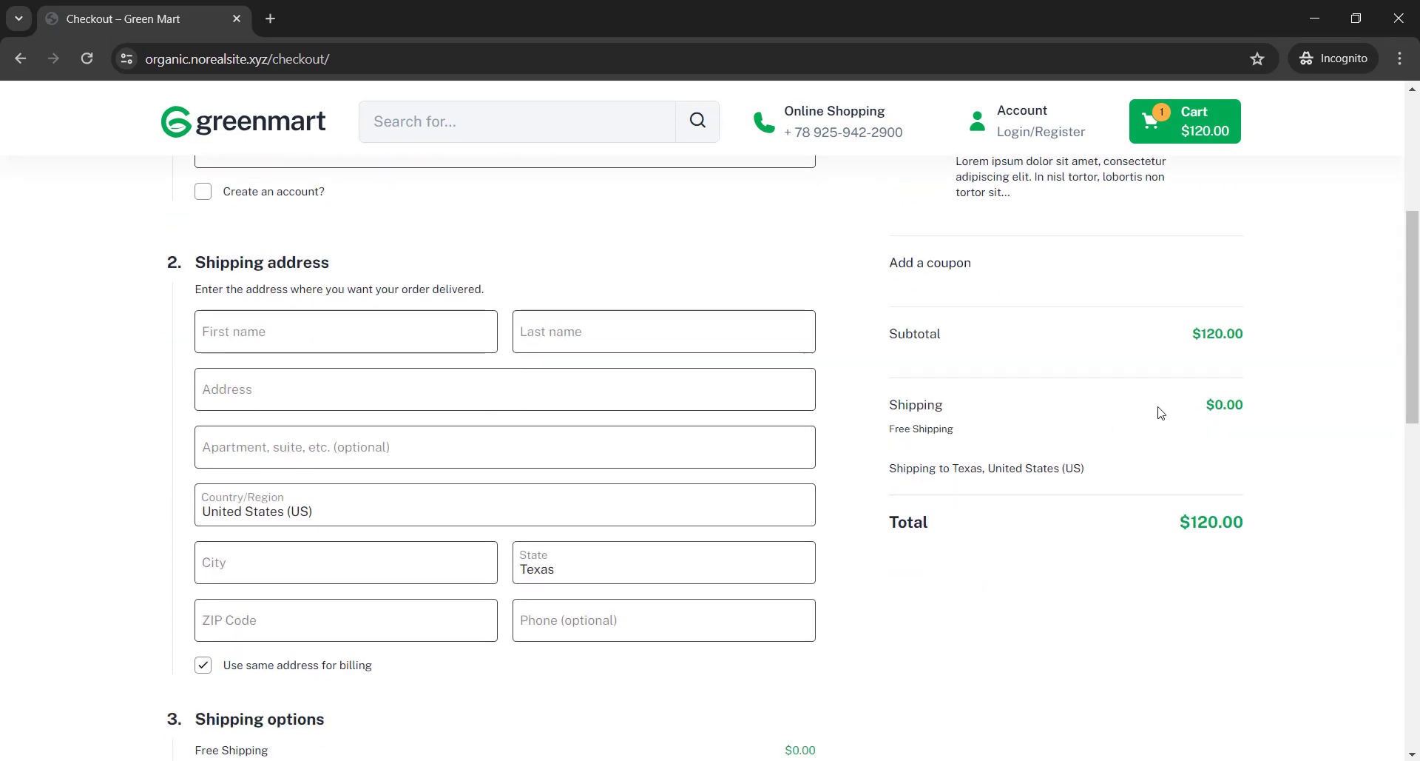
# - Go from checkout back to the cart and remove Zesco Ripe Bananas from it
pyautogui.scroll(3, 1002, 420)
pyautogui.scroll(2, 1009, 427)
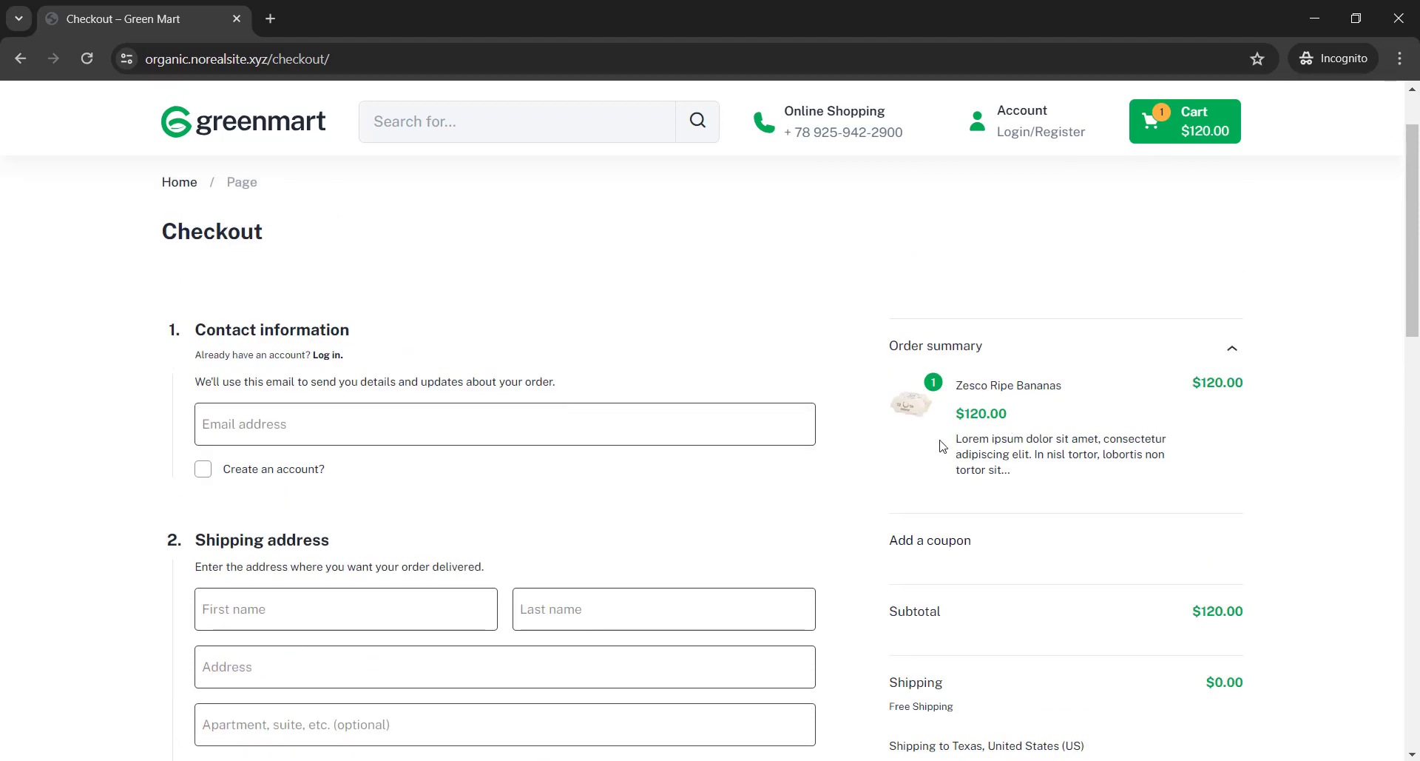
pyautogui.scroll(2, 916, 429)
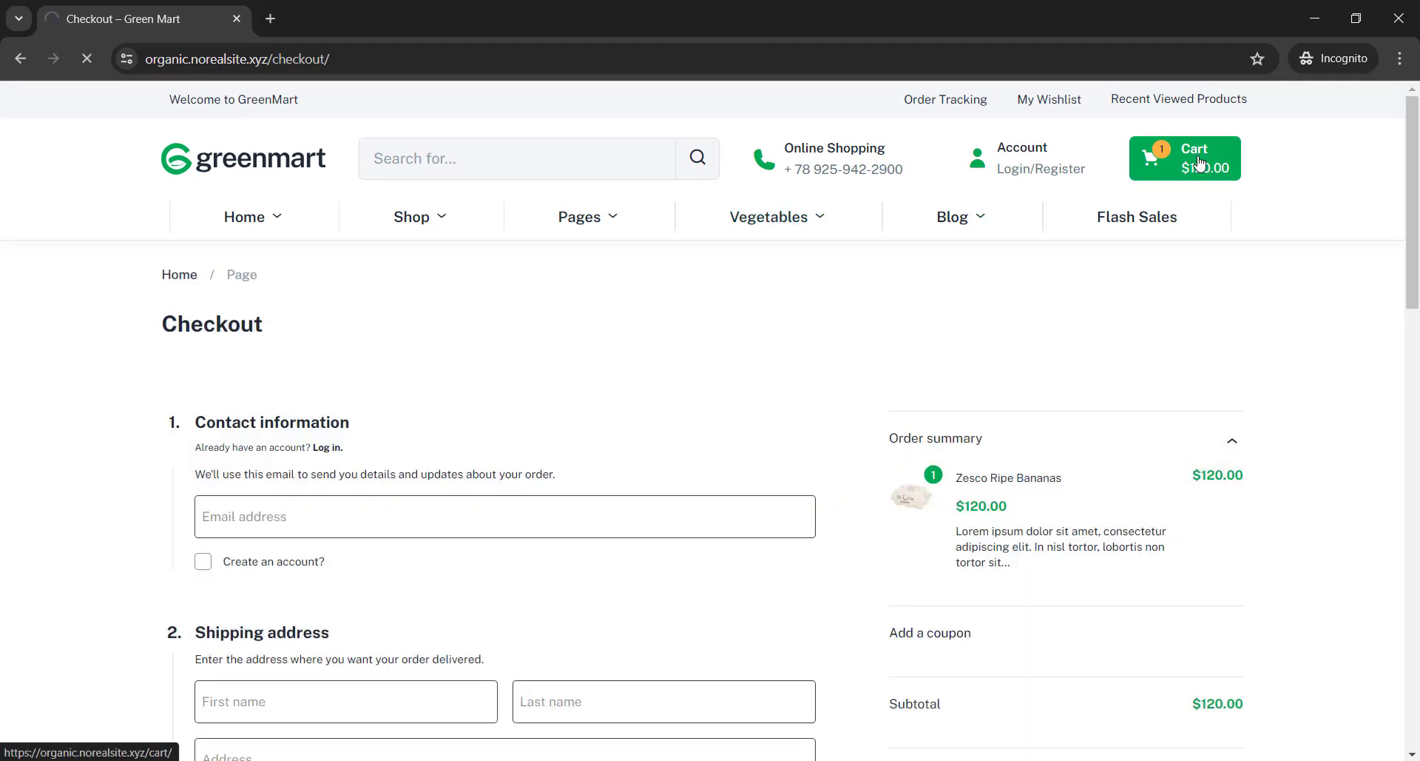
pyautogui.click(1155, 171)
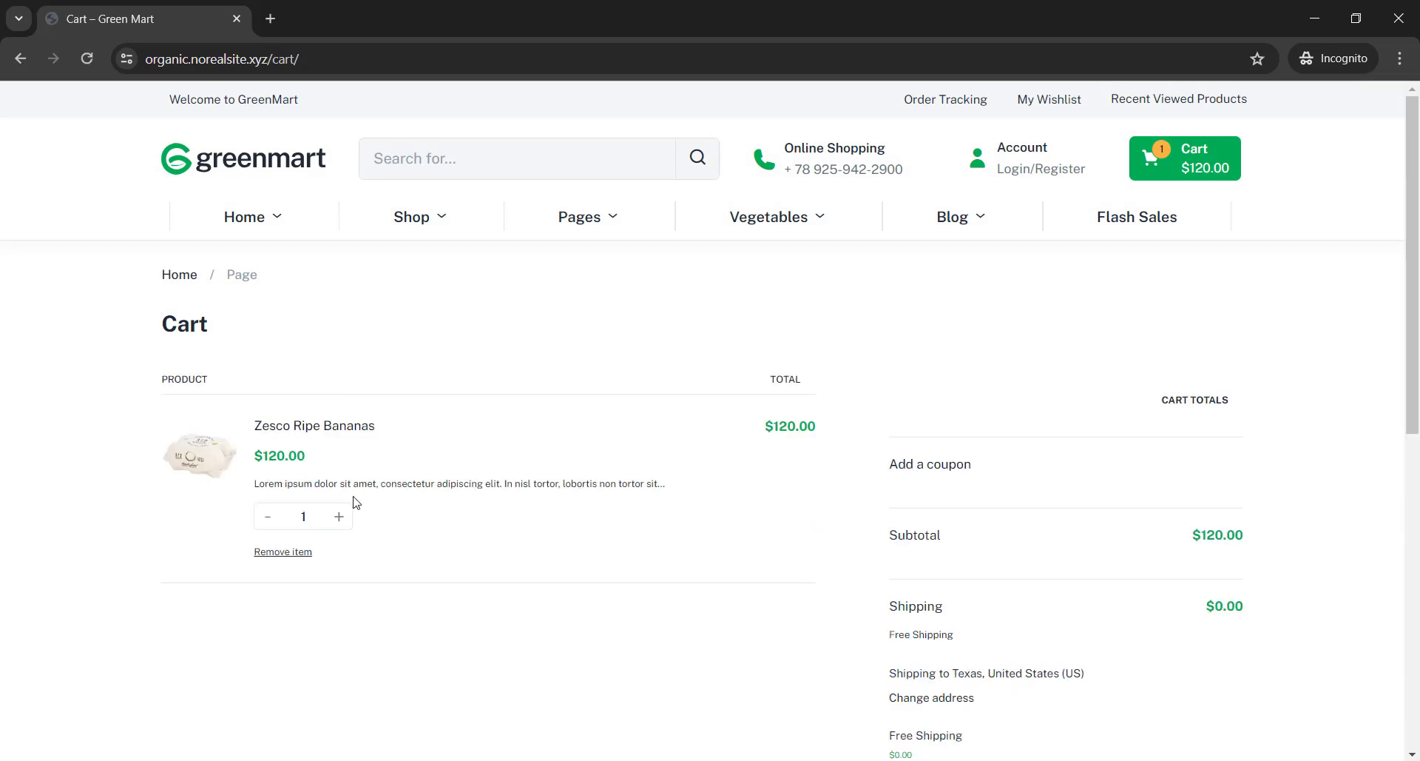
pyautogui.click(276, 554)
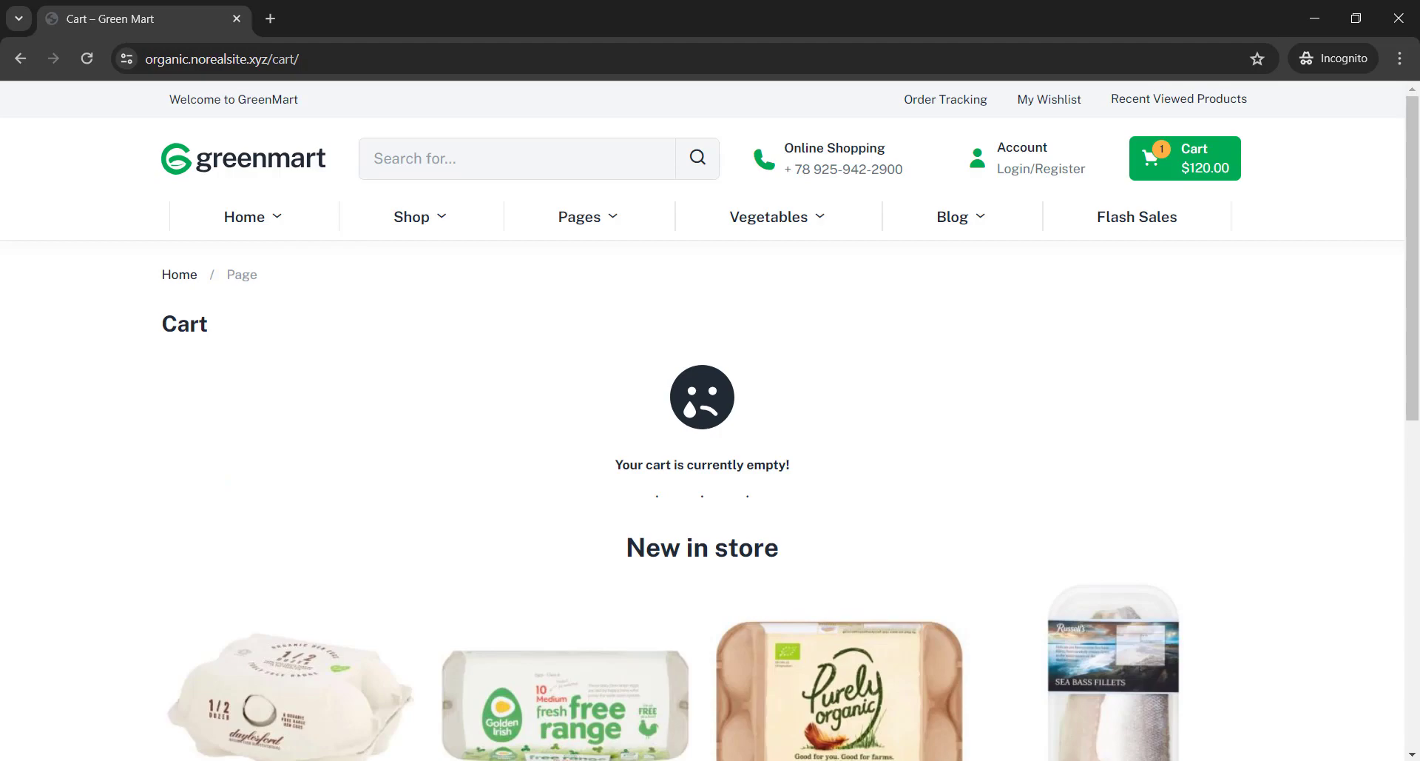
# - Switch to the WordPress admin window and open the list of all WooCommerce products
pyautogui.click(551, 695)
pyautogui.scroll(-3, 31, 458)
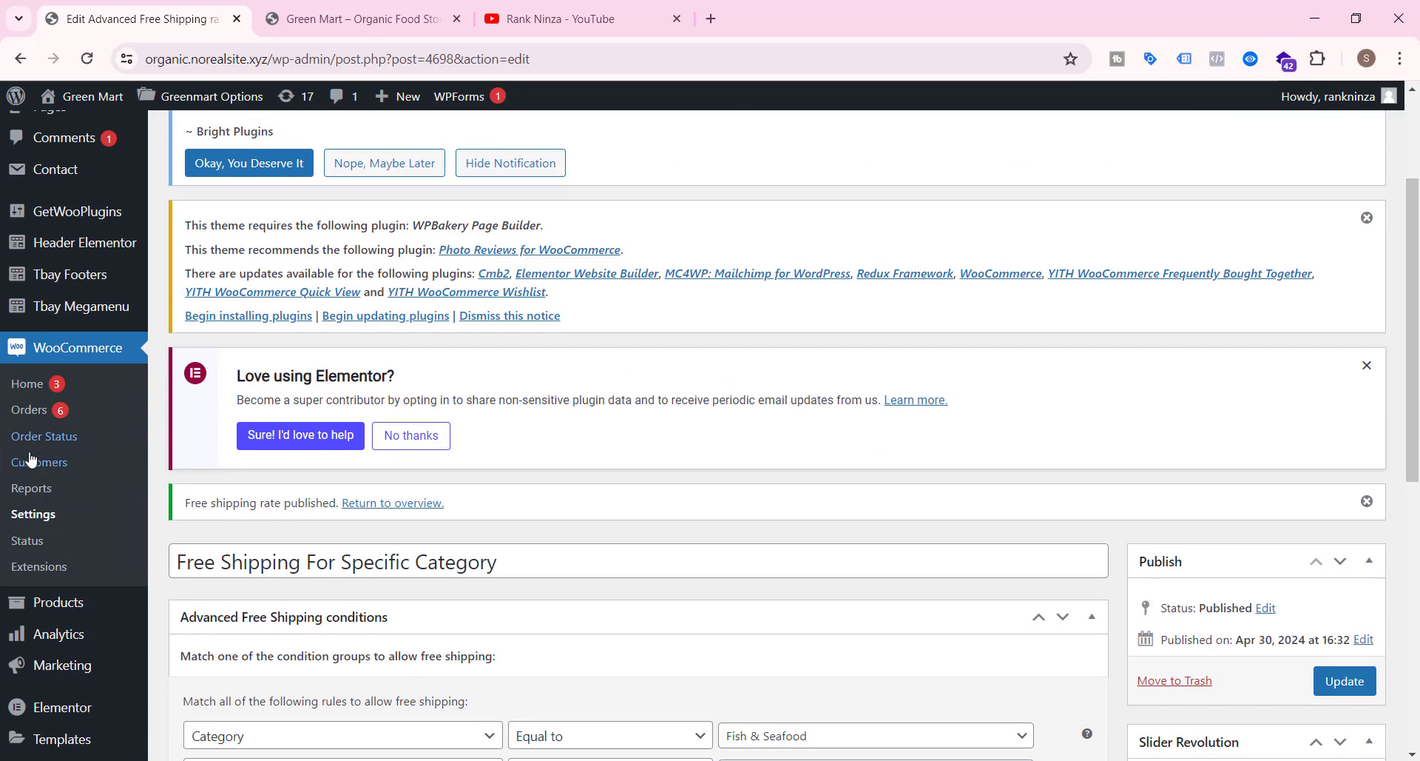
pyautogui.moveTo(50, 602)
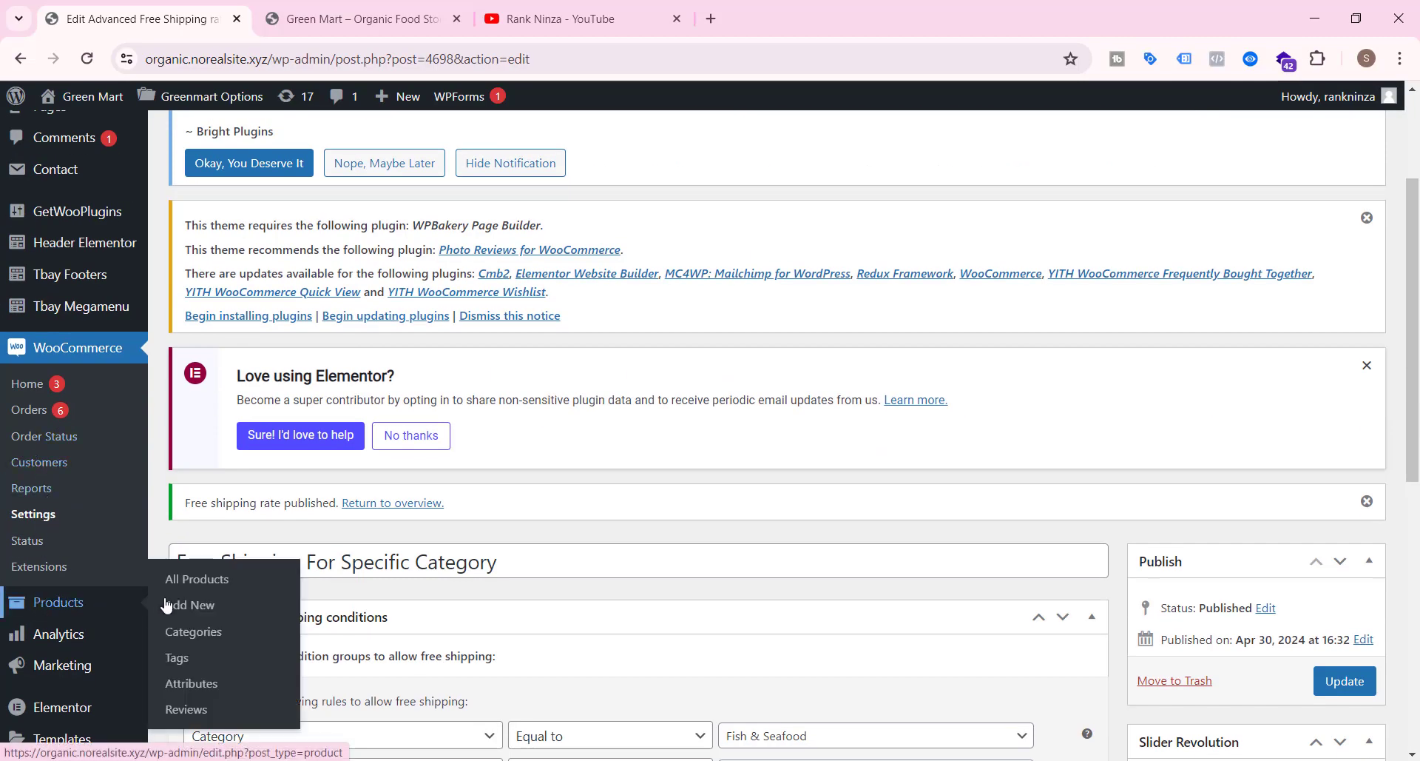
pyautogui.click(211, 588)
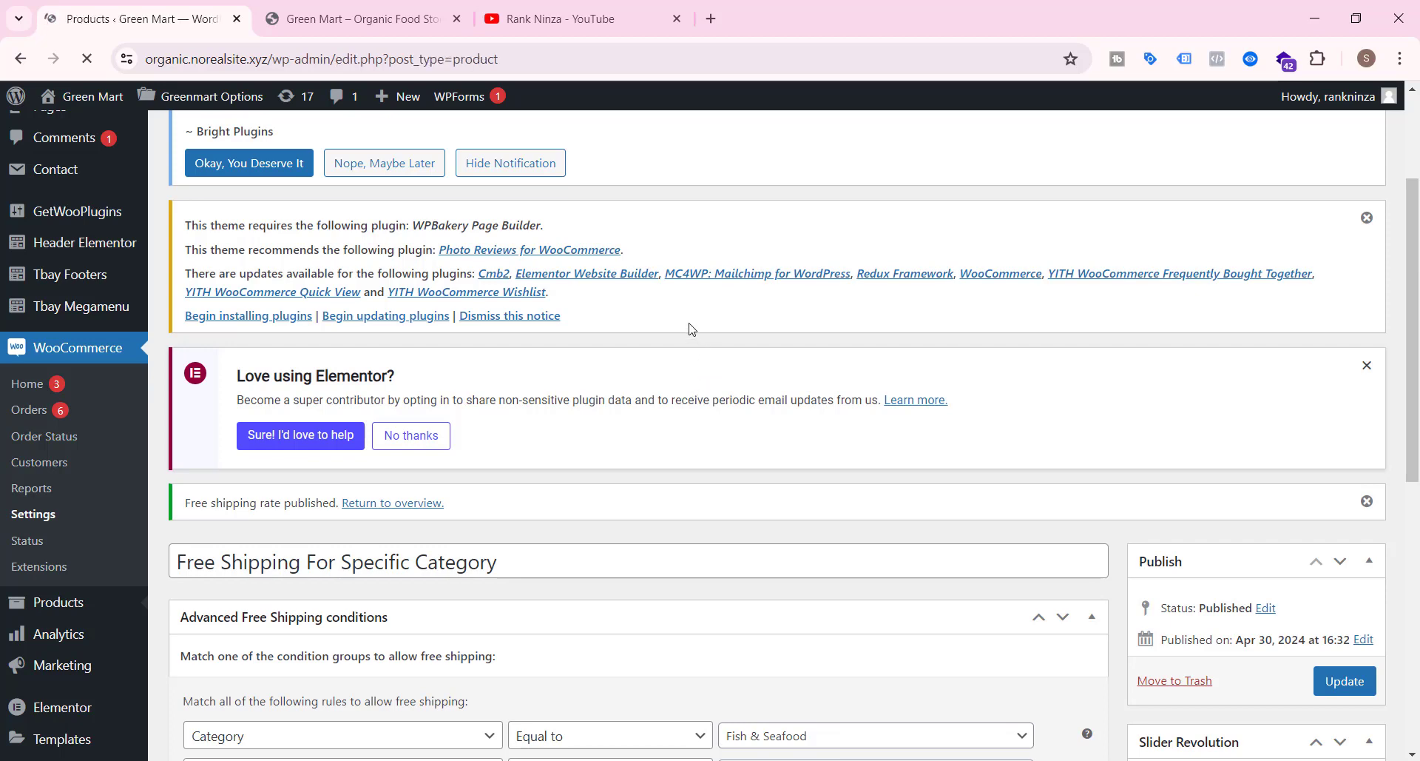
# - Look through the product categories for an item assigned only to Fruit and Vegetables and copy the name "Tesco peach"
pyautogui.scroll(-5, 691, 329)
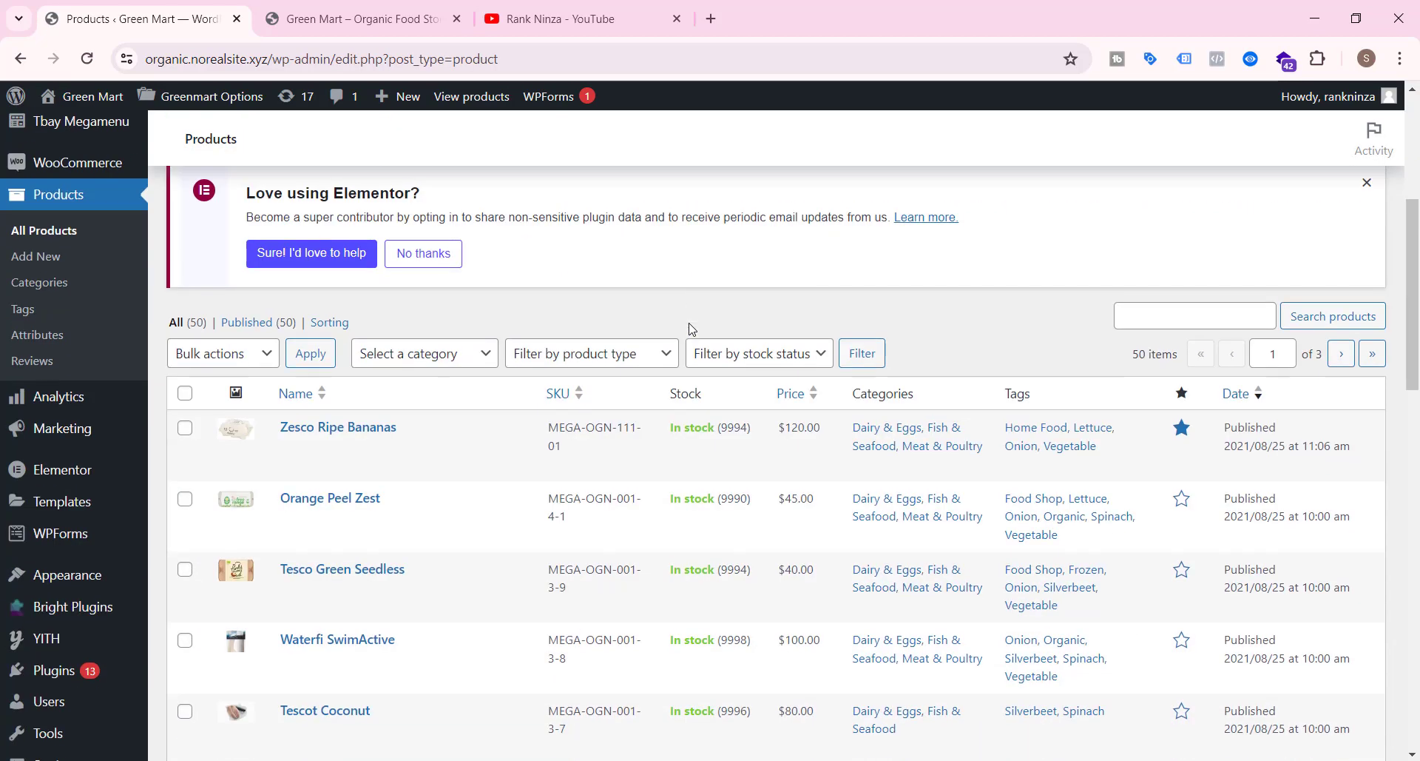
pyautogui.scroll(-1, 691, 328)
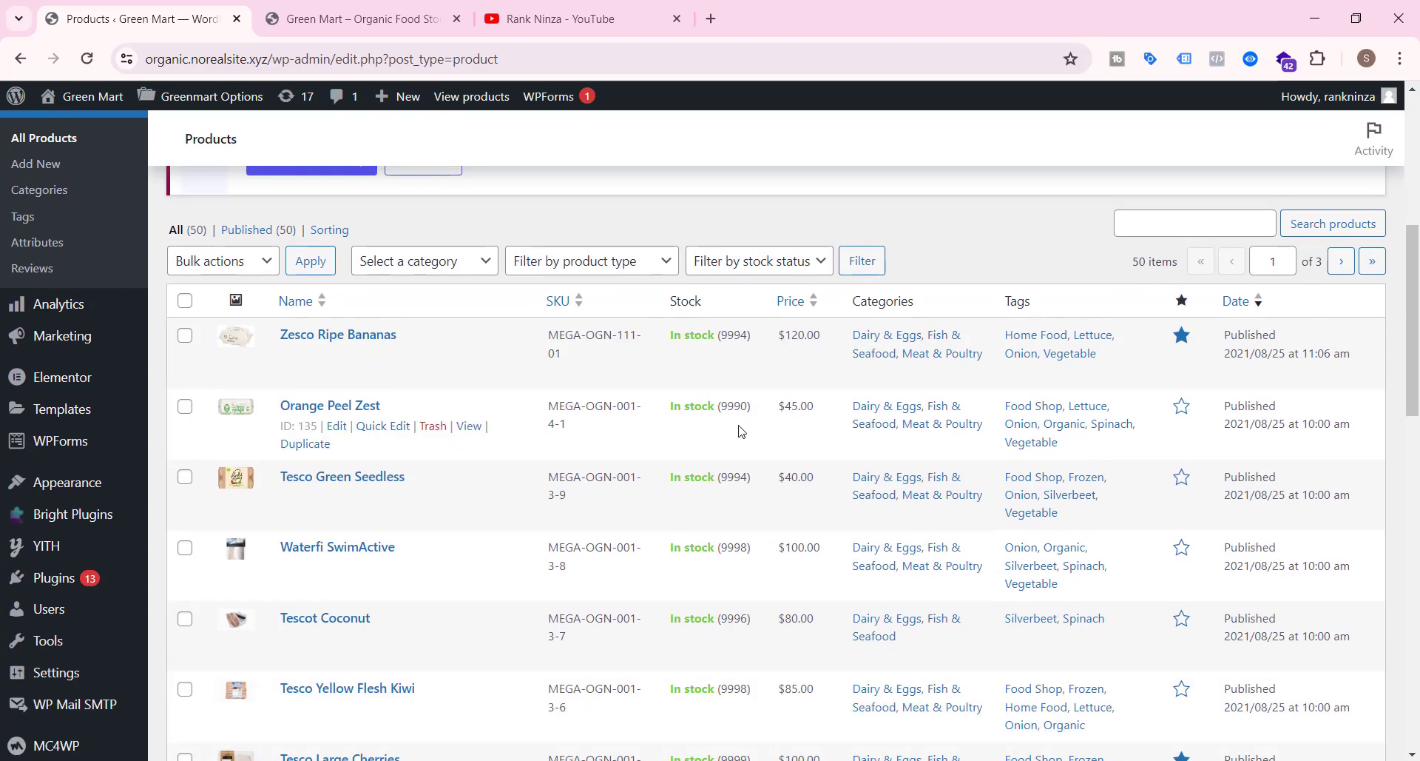
pyautogui.scroll(-5, 880, 340)
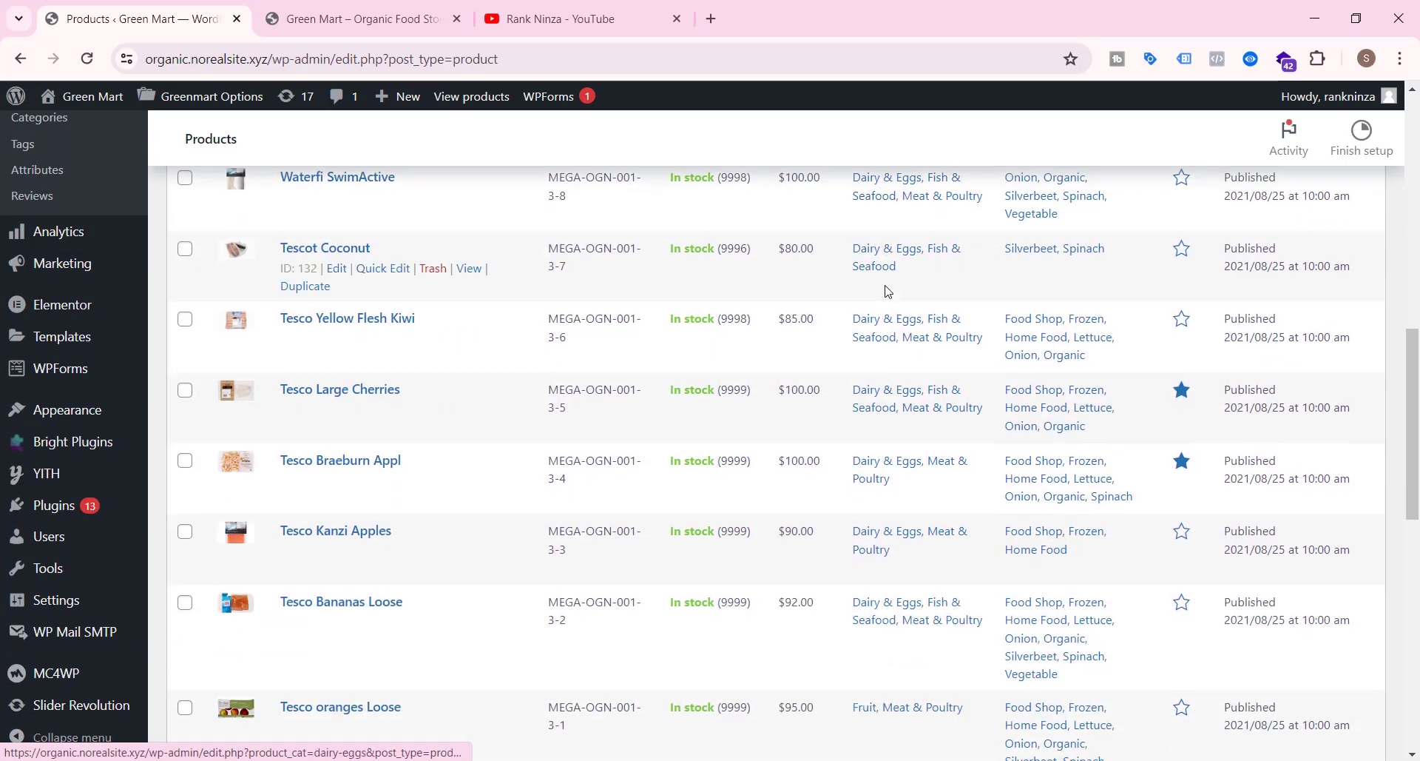
pyautogui.scroll(-5, 888, 291)
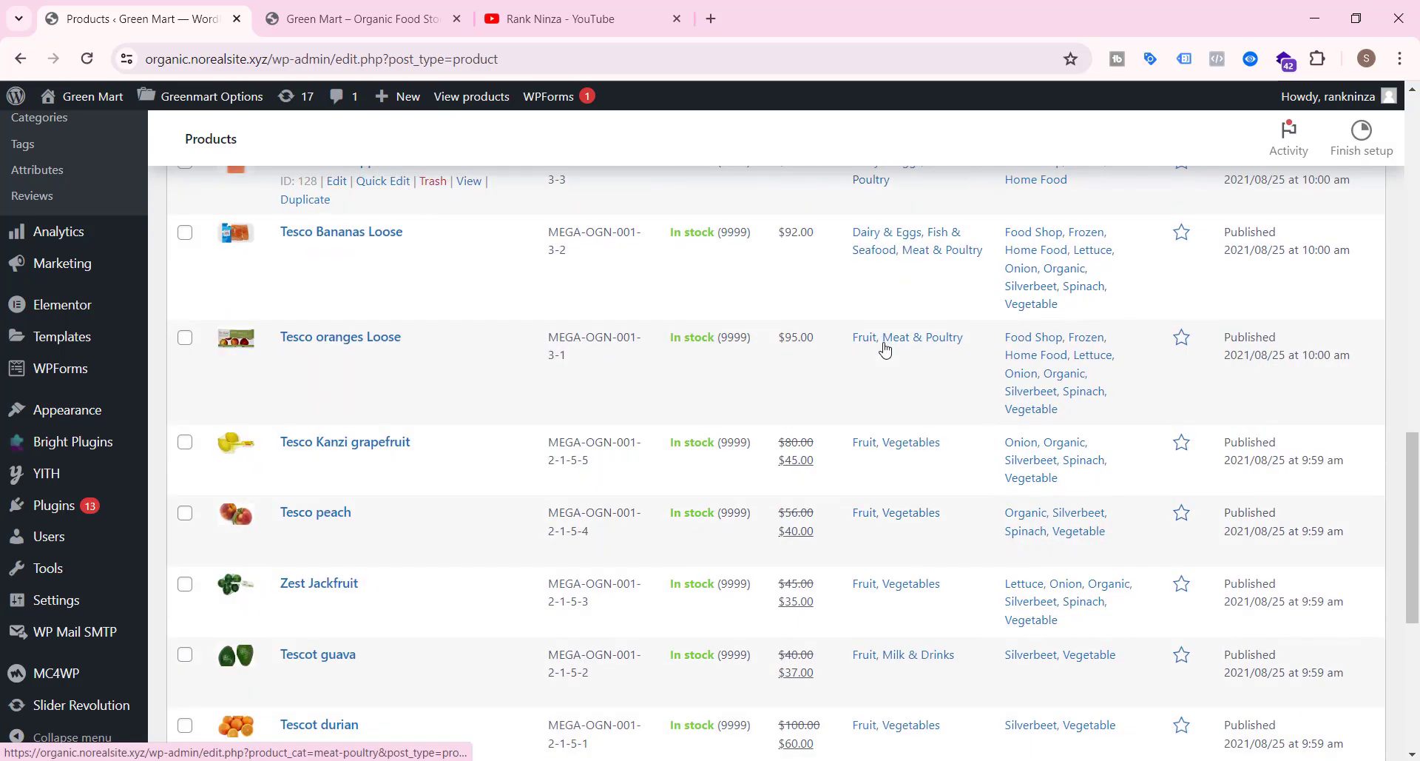
pyautogui.scroll(-1, 884, 349)
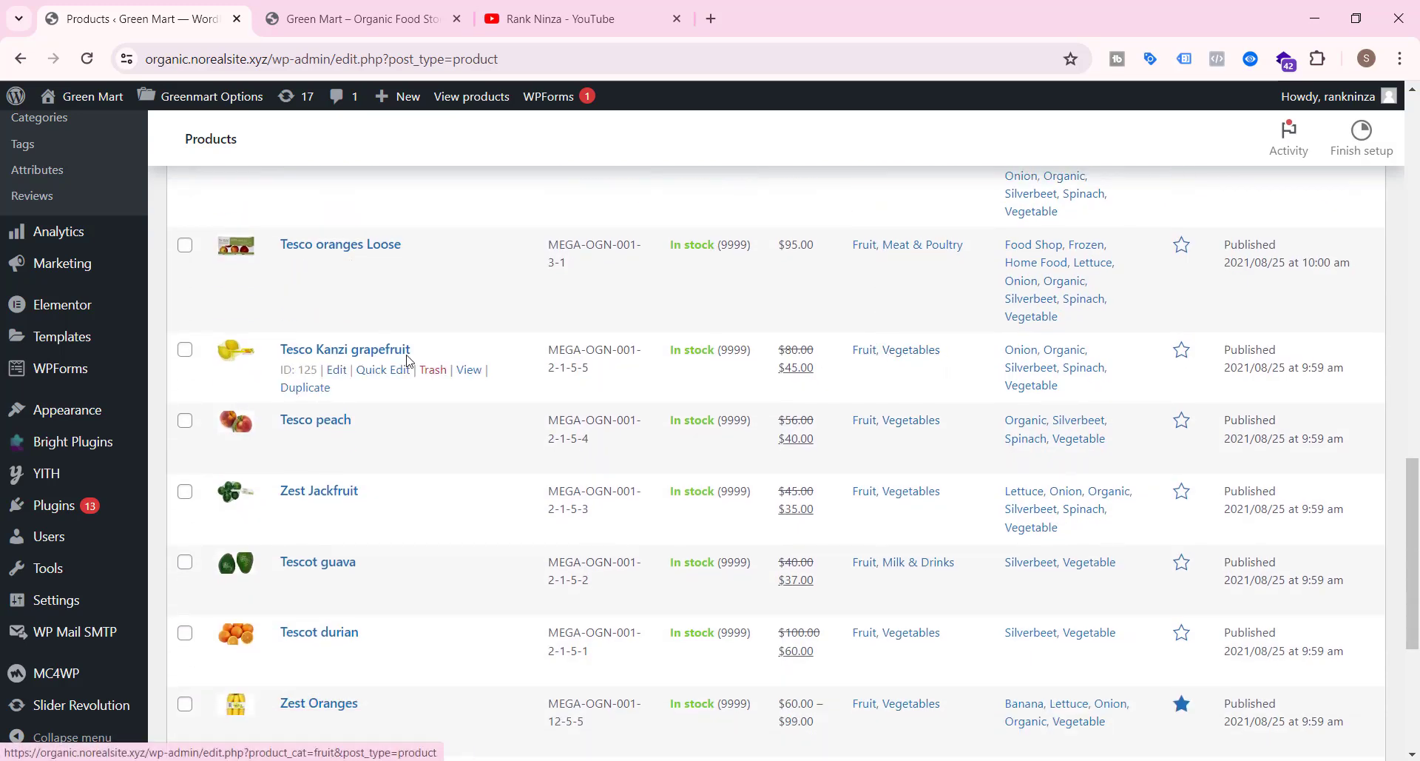
pyautogui.moveTo(352, 419); pyautogui.dragTo(287, 419)
pyautogui.rightClick(310, 423)
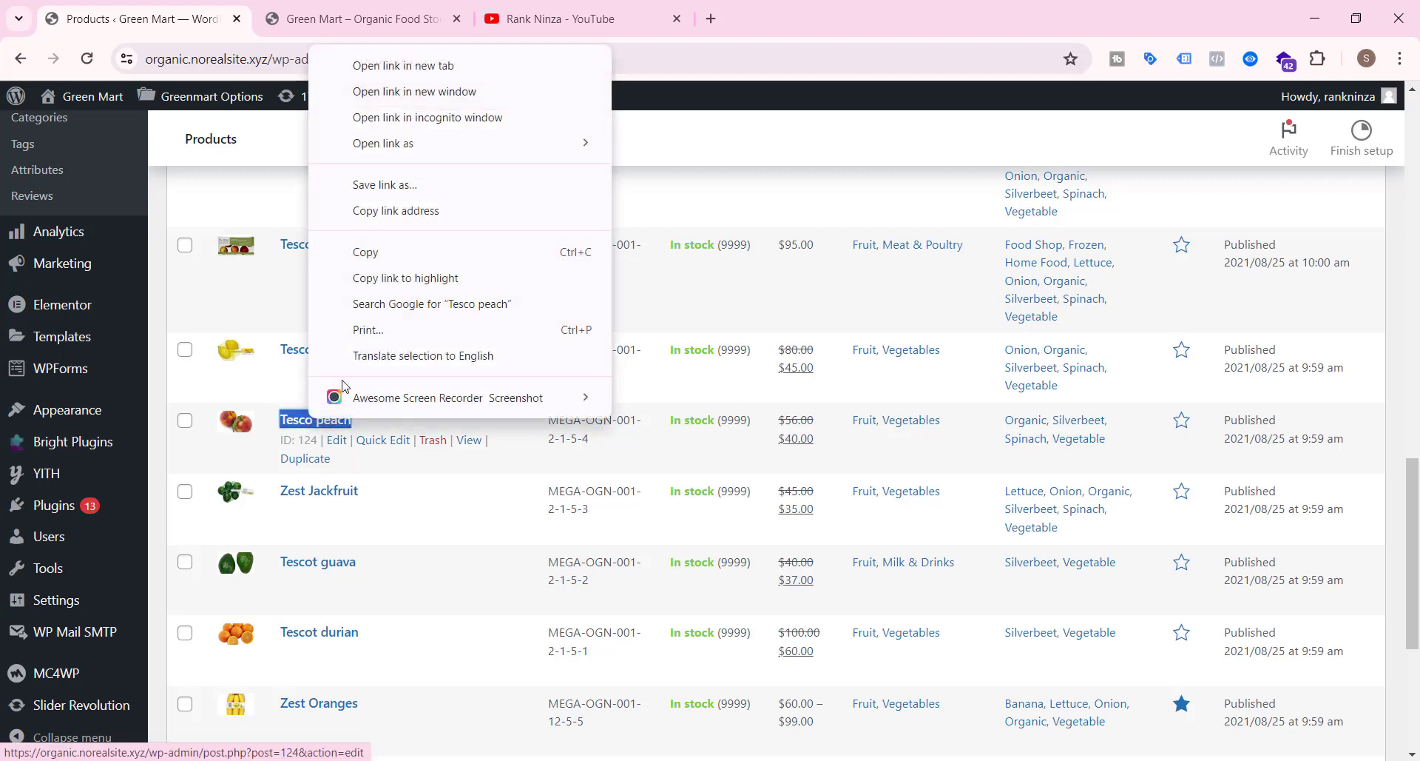
pyautogui.click(384, 256)
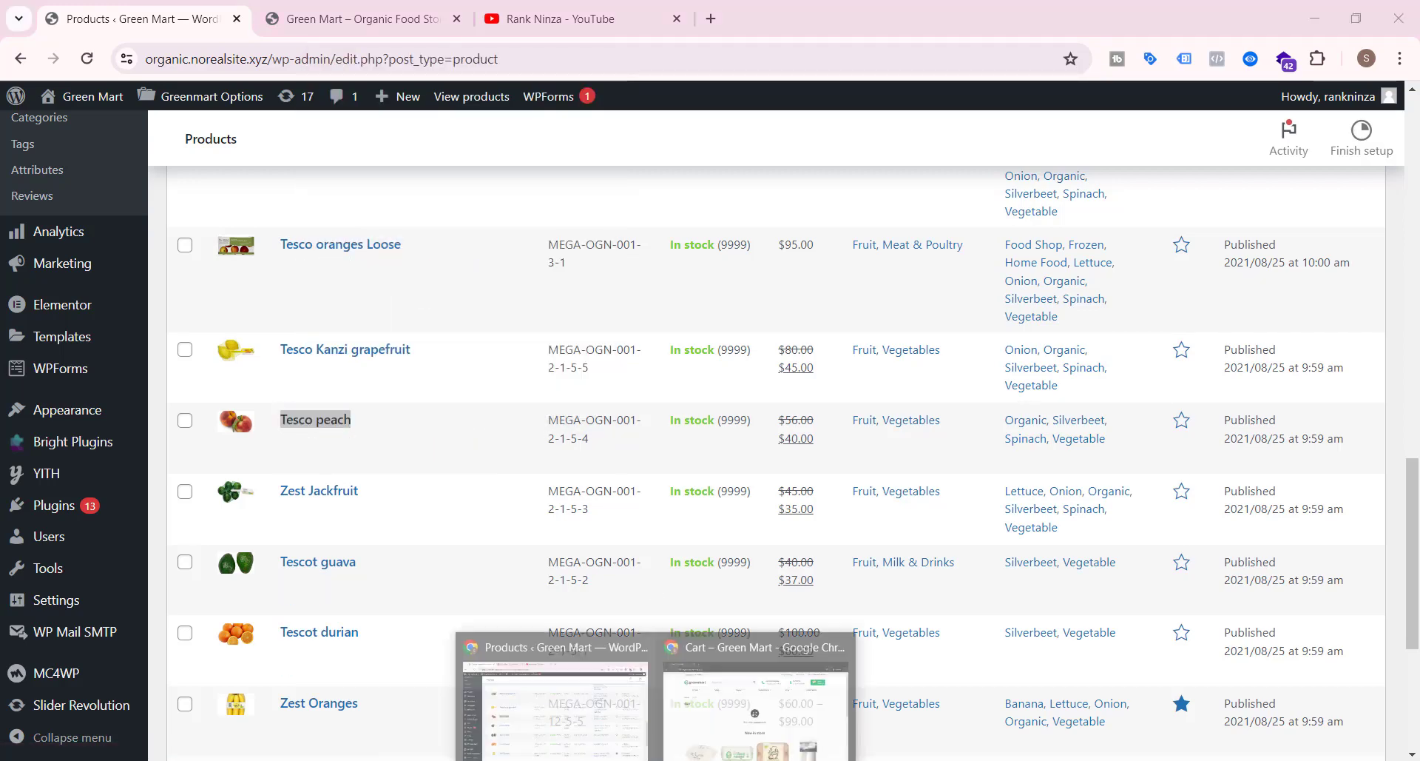
# - Switch back to the incognito store window and go from the cart to the Green Mart home page
pyautogui.click(745, 704)
pyautogui.scroll(-7, 69, 431)
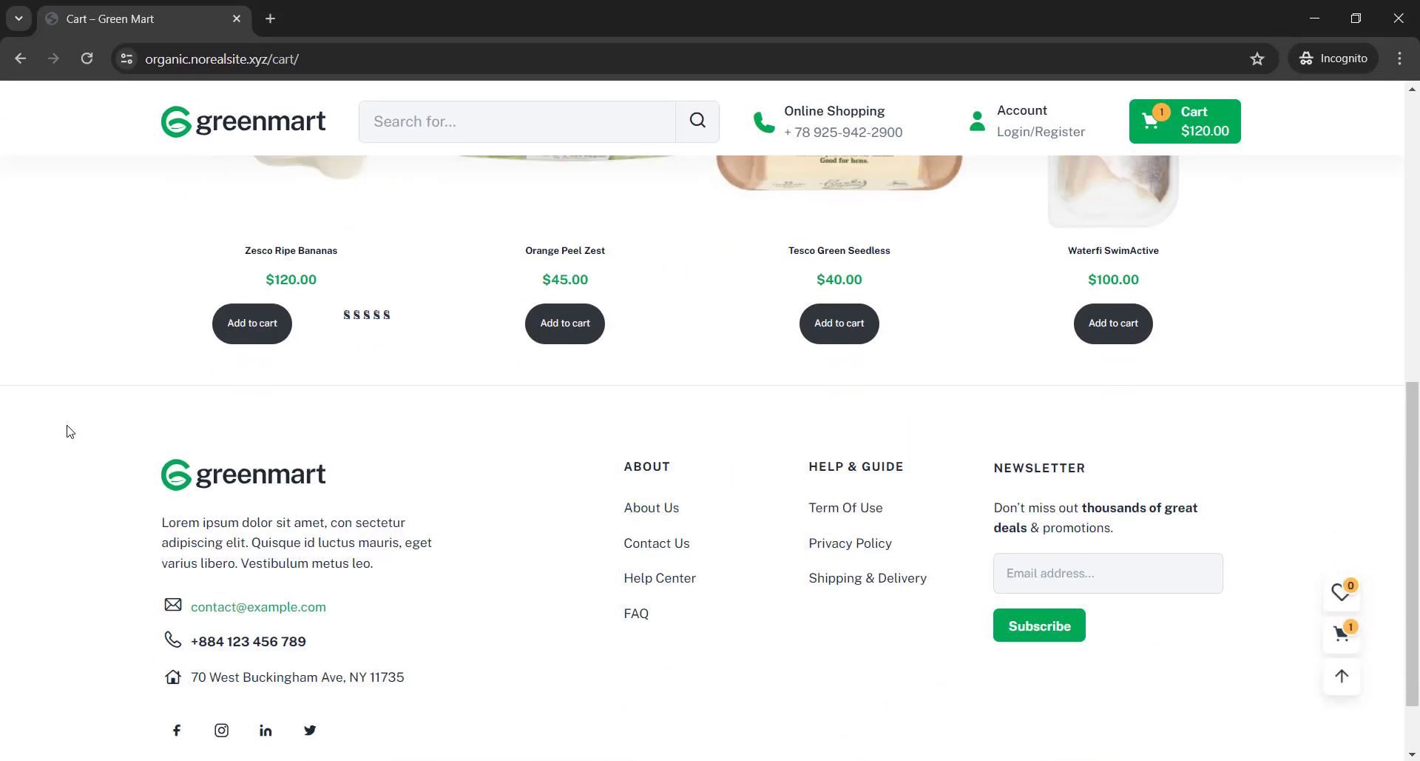
pyautogui.scroll(7, 66, 429)
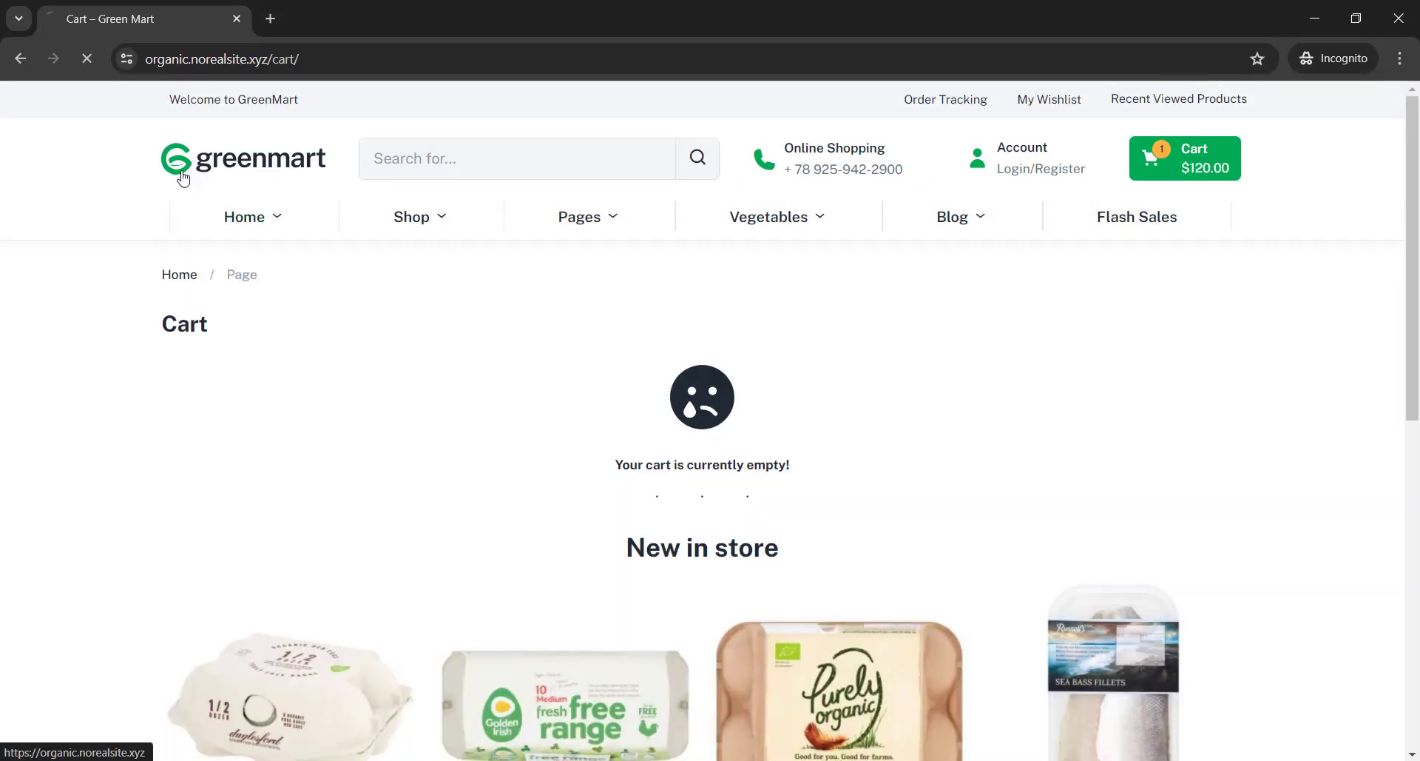
pyautogui.click(177, 174)
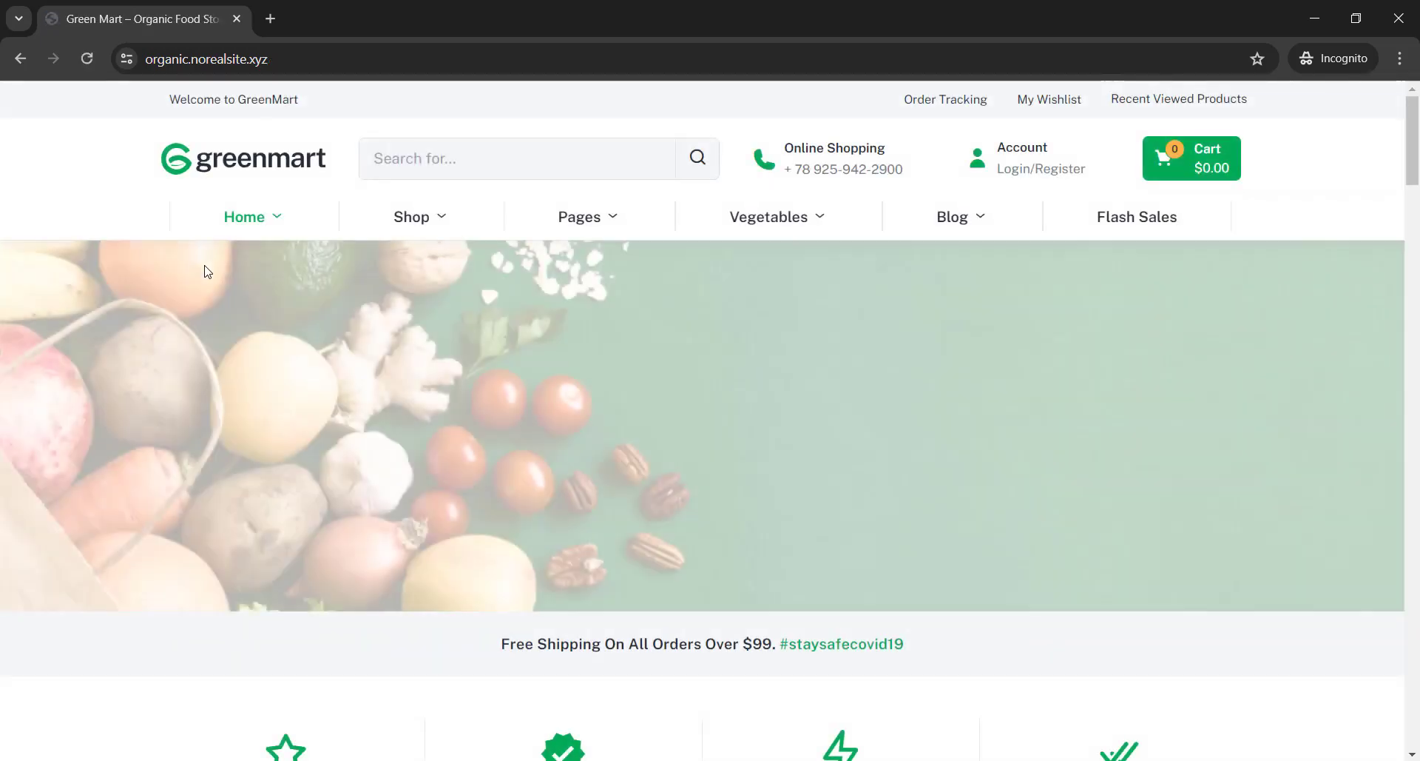
# - Open the Fruit category from the Shop By Category section of the home page
pyautogui.scroll(-6, 206, 270)
pyautogui.scroll(-7, 206, 271)
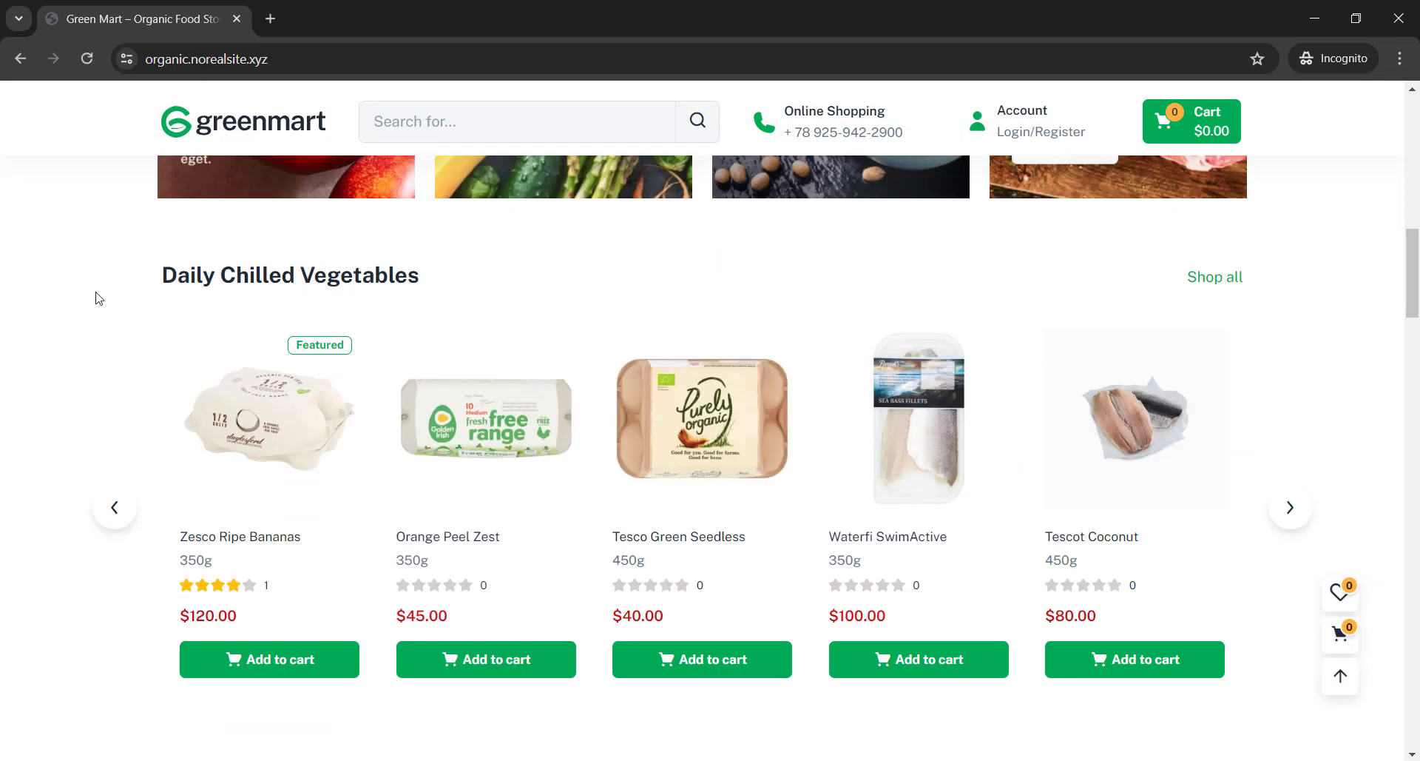
pyautogui.scroll(-15, 99, 298)
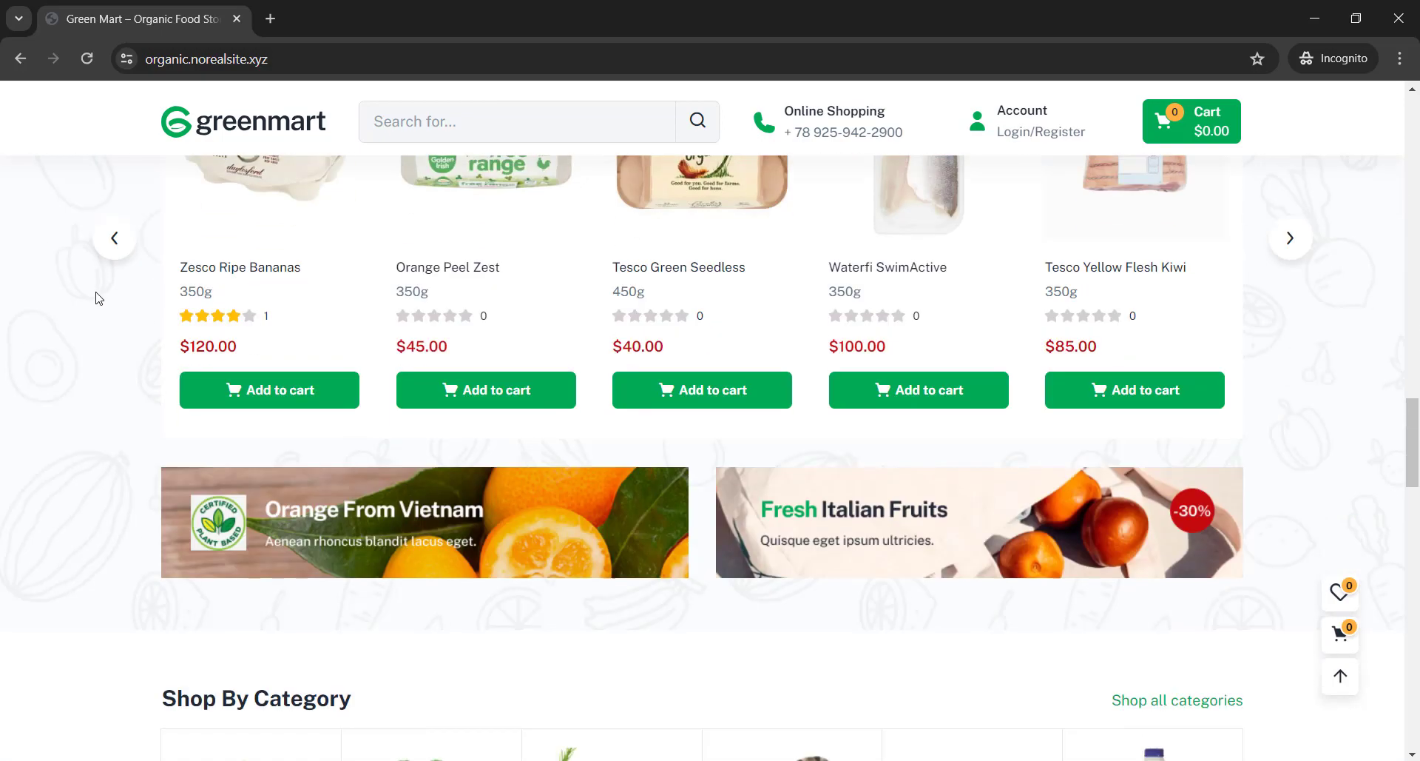
pyautogui.scroll(-6, 98, 298)
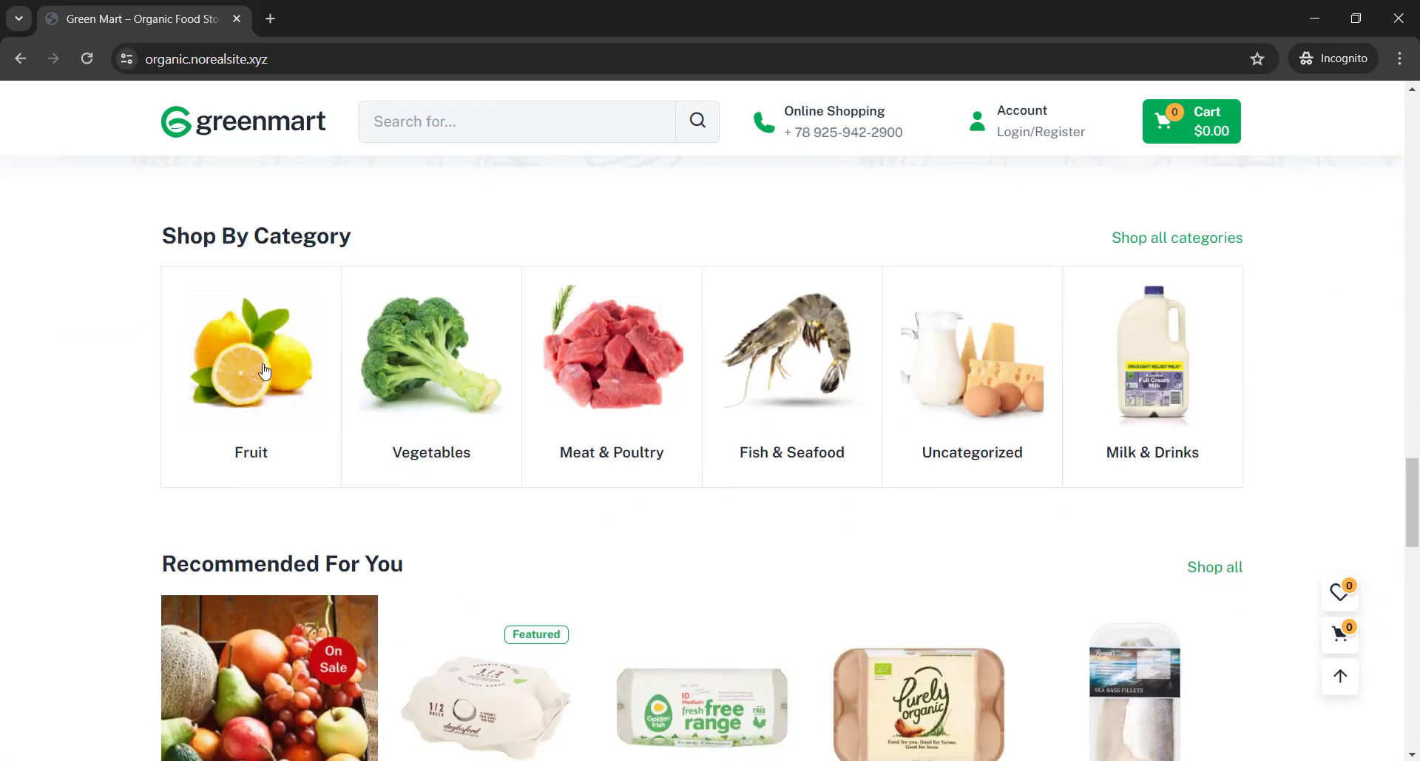
pyautogui.scroll(-7, 263, 370)
pyautogui.scroll(6, 259, 366)
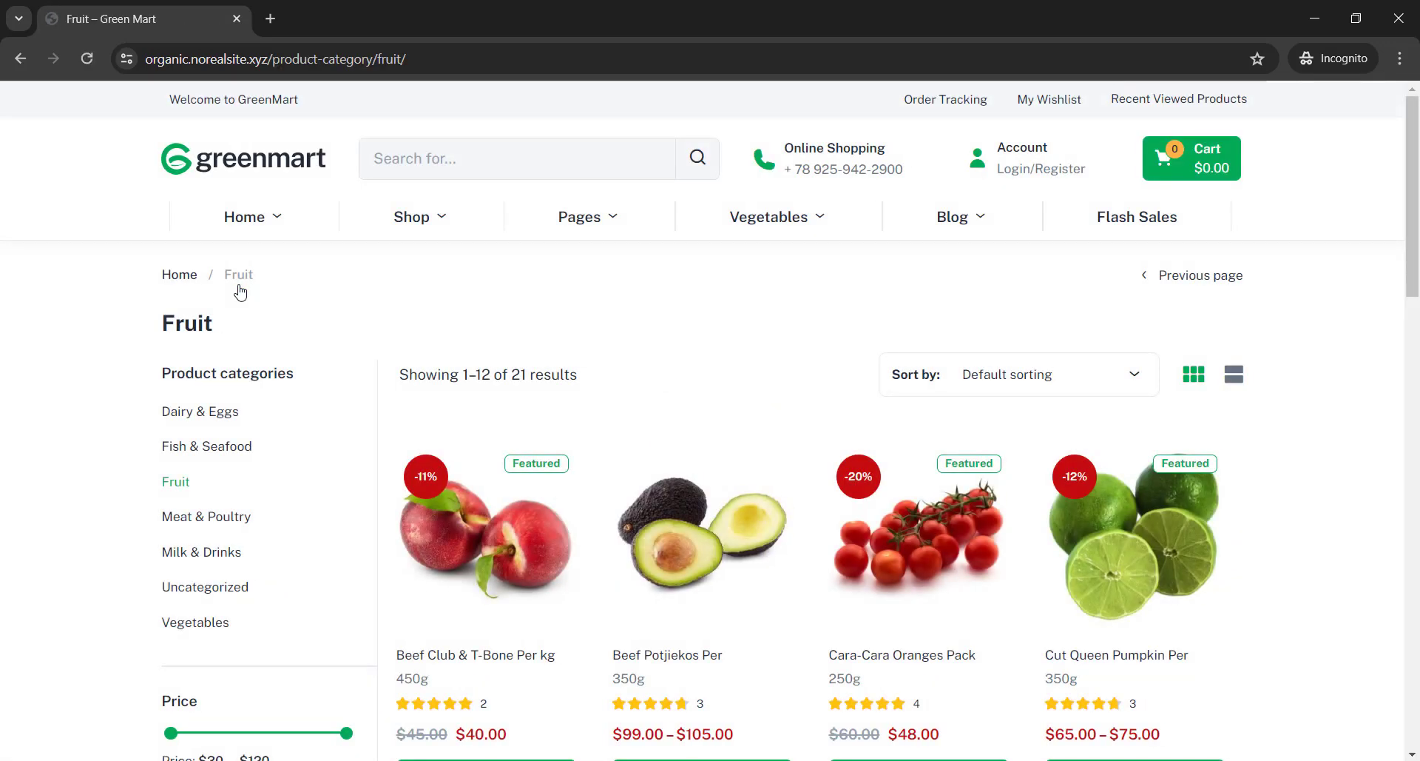
# - Find Tesco peach in the Fruit category listing and add one unit to the cart
pyautogui.scroll(-5, 236, 360)
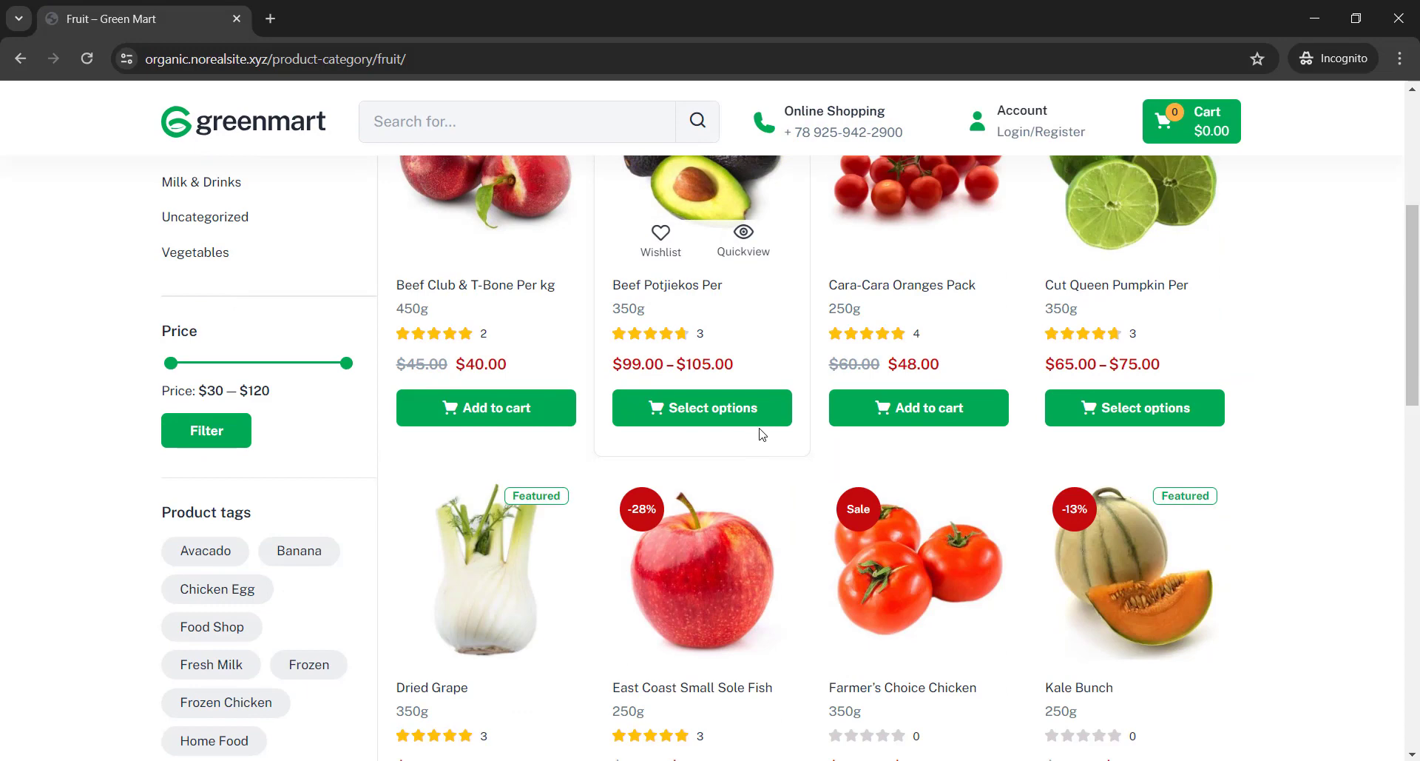
pyautogui.scroll(-3, 762, 433)
pyautogui.scroll(-3, 574, 361)
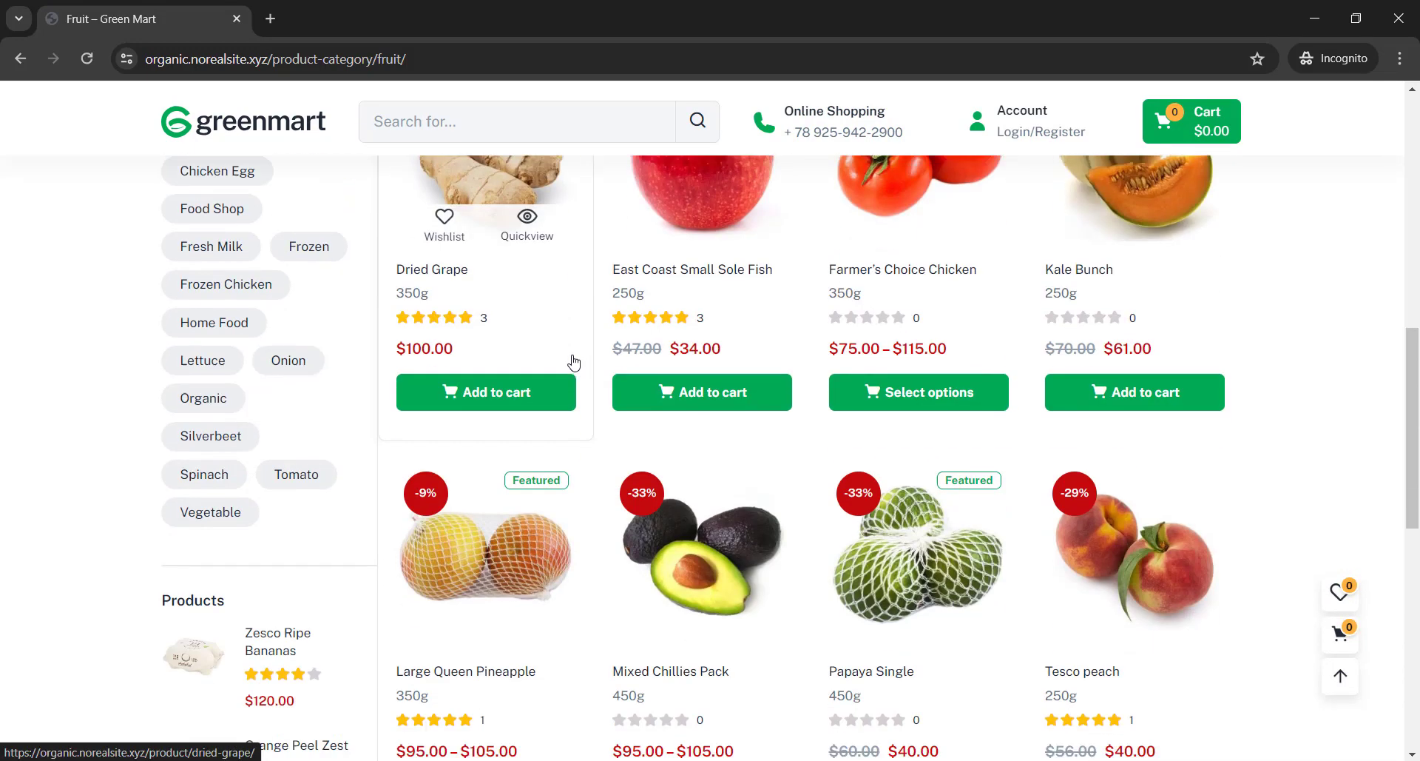
pyautogui.scroll(-5, 574, 362)
pyautogui.scroll(1, 574, 364)
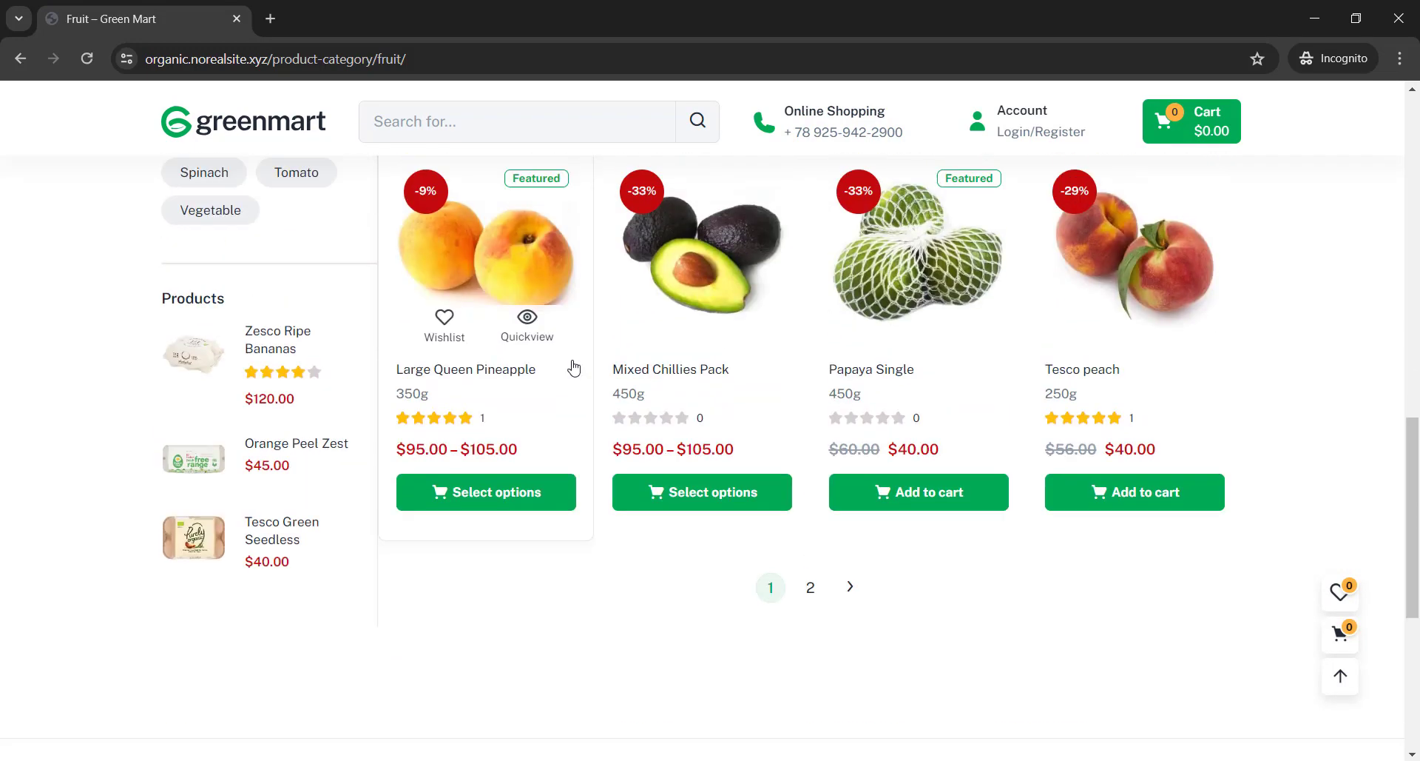
pyautogui.scroll(1, 575, 364)
pyautogui.click(1126, 571)
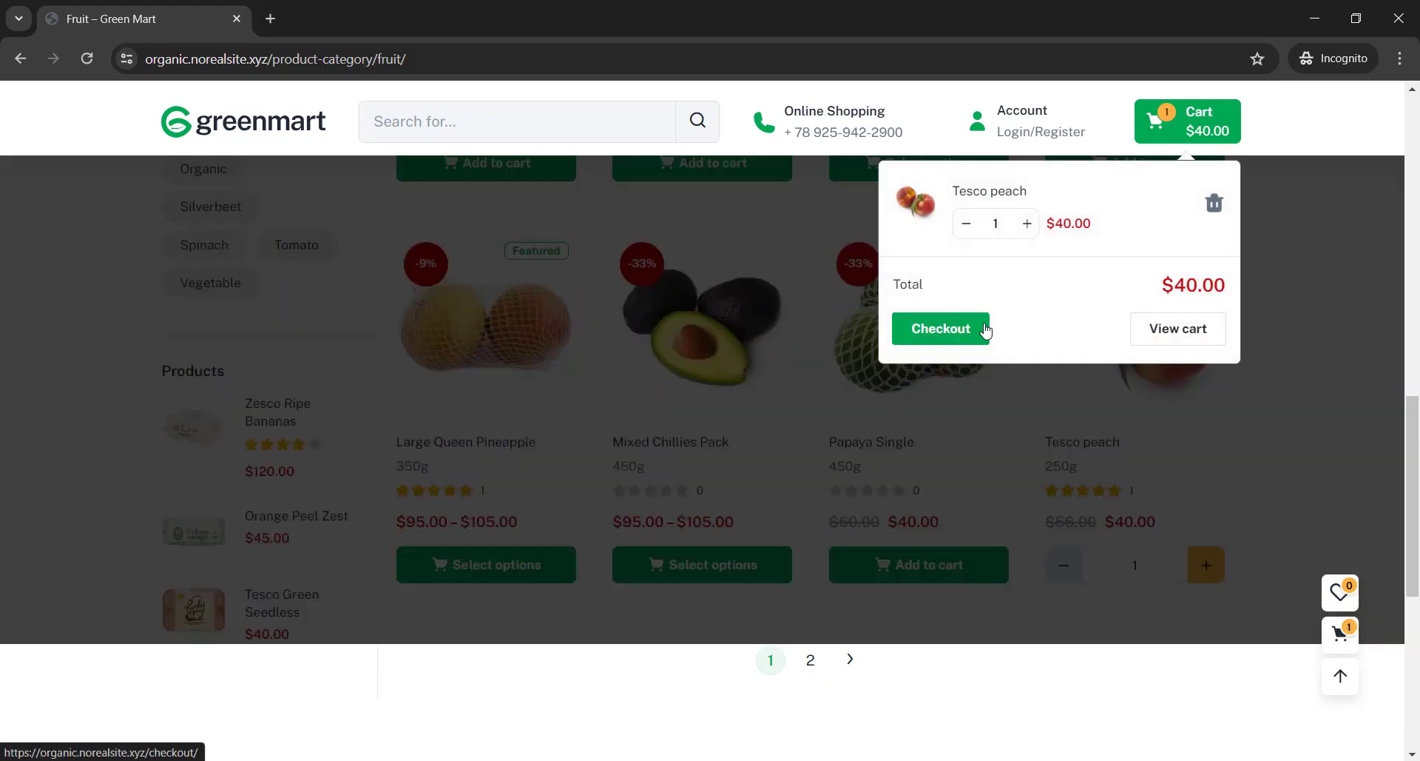
# - Proceed to checkout with Tesco peach and check the shipping charge in the order summary
pyautogui.click(941, 329)
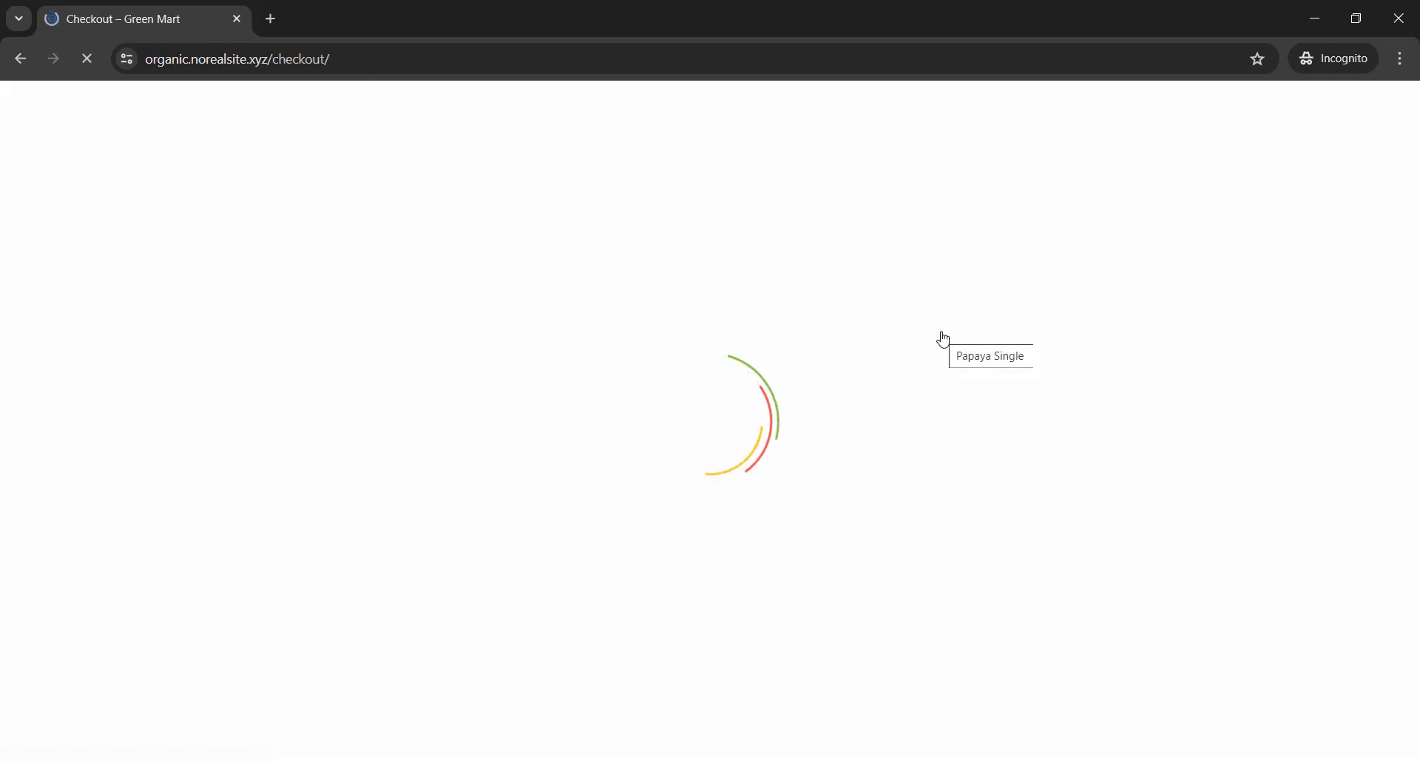
pyautogui.scroll(-2, 1007, 337)
pyautogui.scroll(-2, 1006, 337)
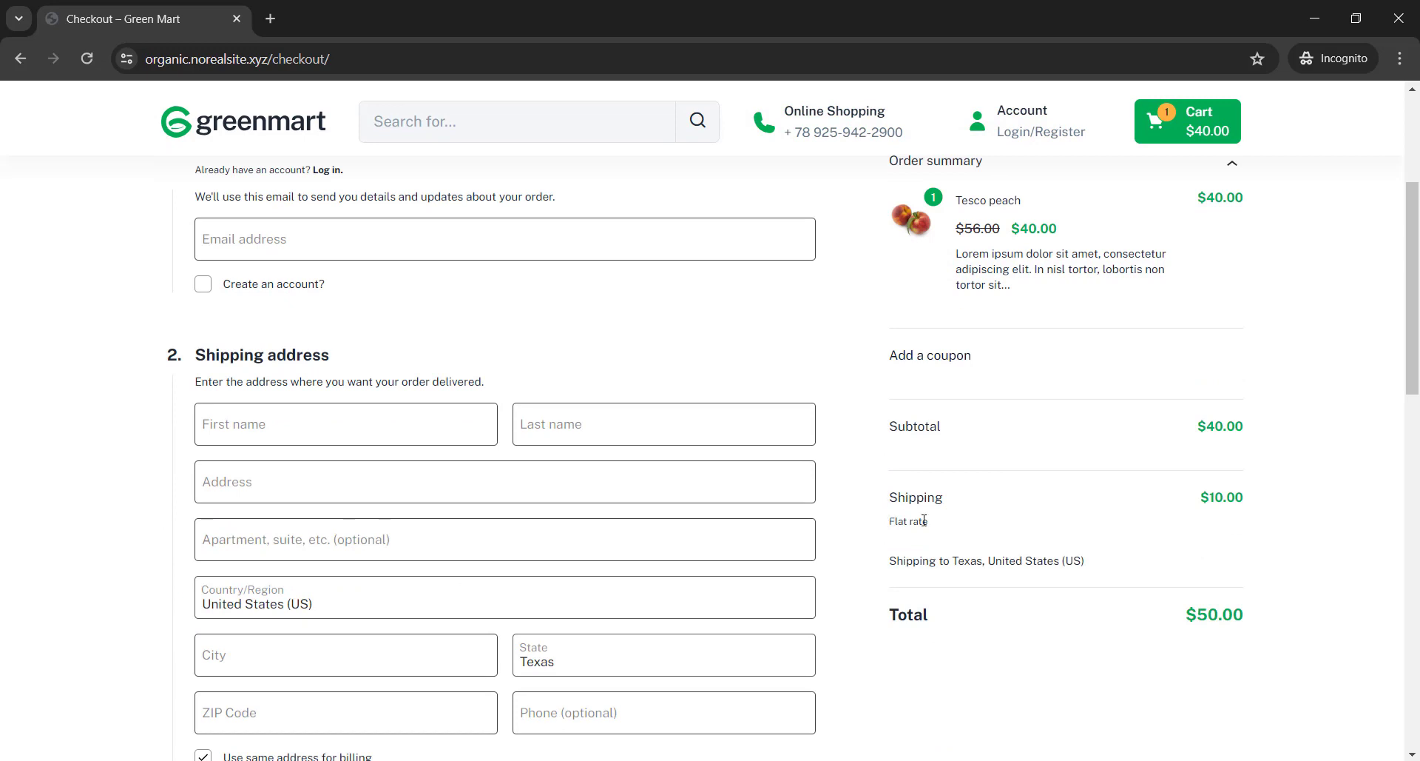
pyautogui.moveTo(1200, 500); pyautogui.dragTo(1279, 505)
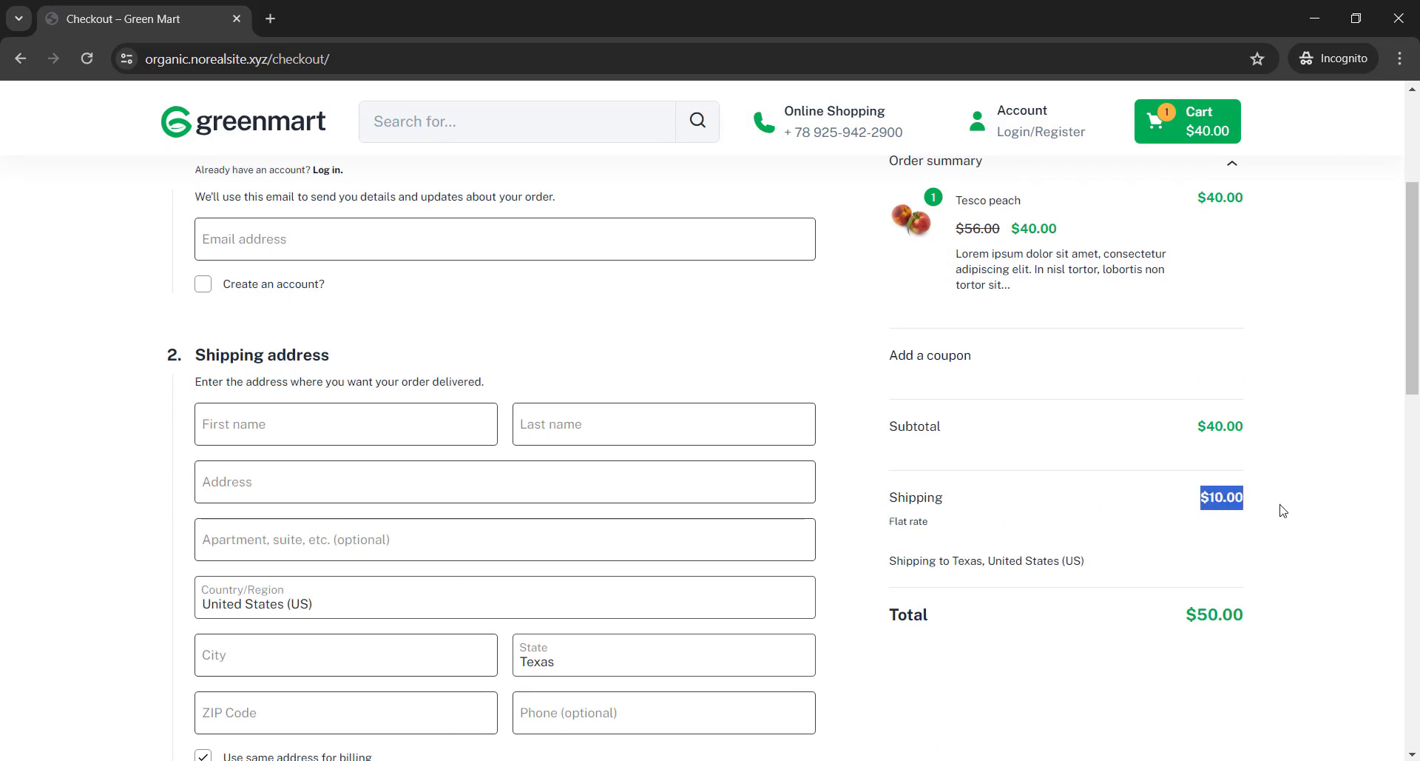
pyautogui.click(1282, 510)
# - Return to the Green Mart home page and look over its banners, category tiles and product sections
pyautogui.scroll(4, 1274, 509)
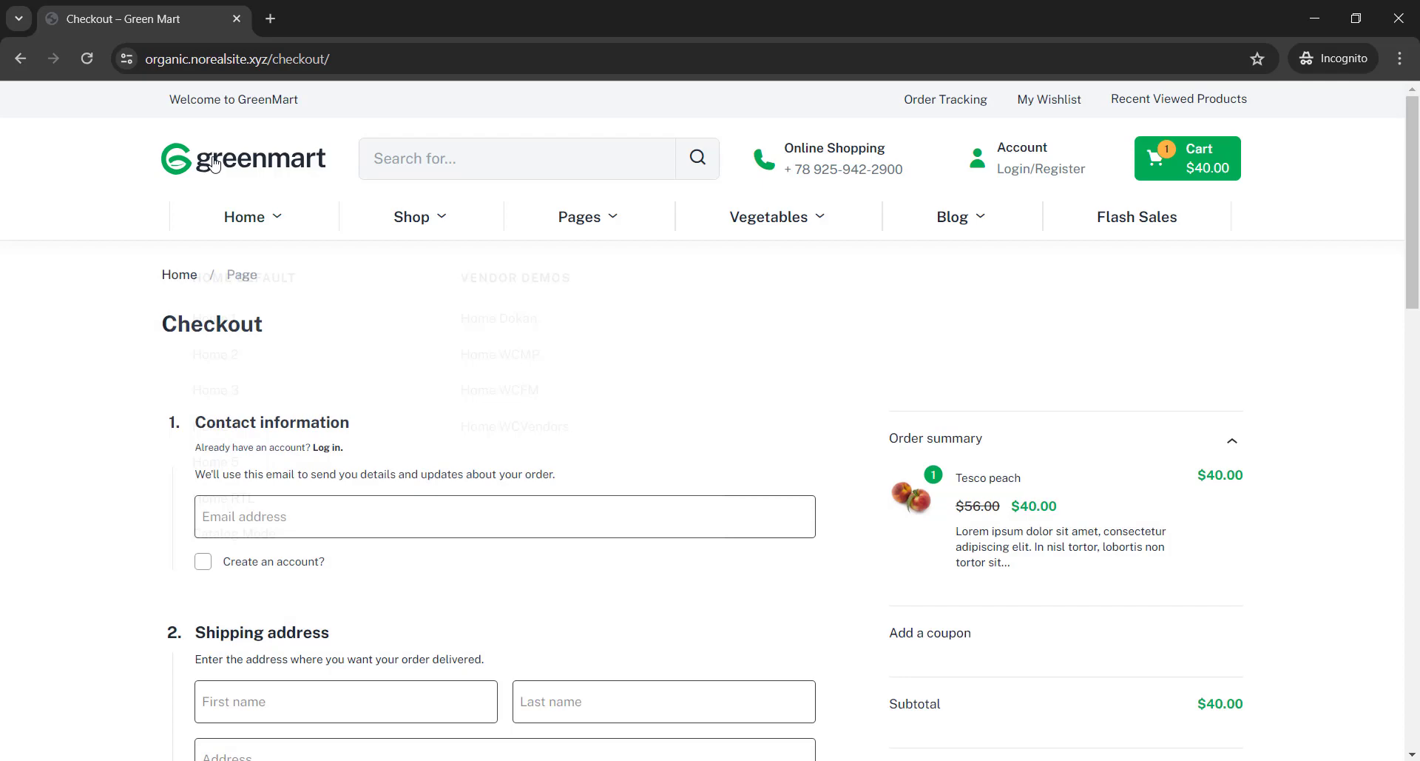
pyautogui.click(215, 164)
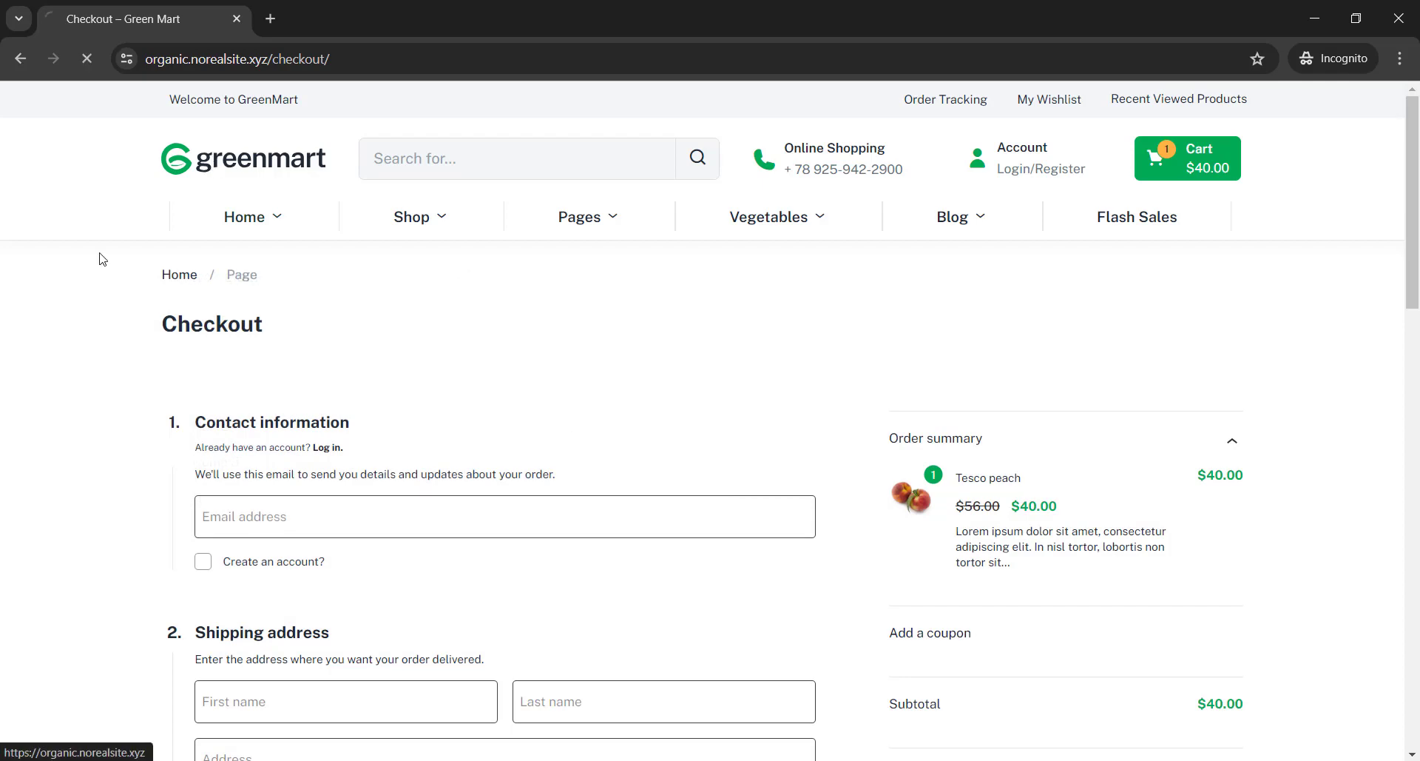
pyautogui.scroll(-10, 109, 266)
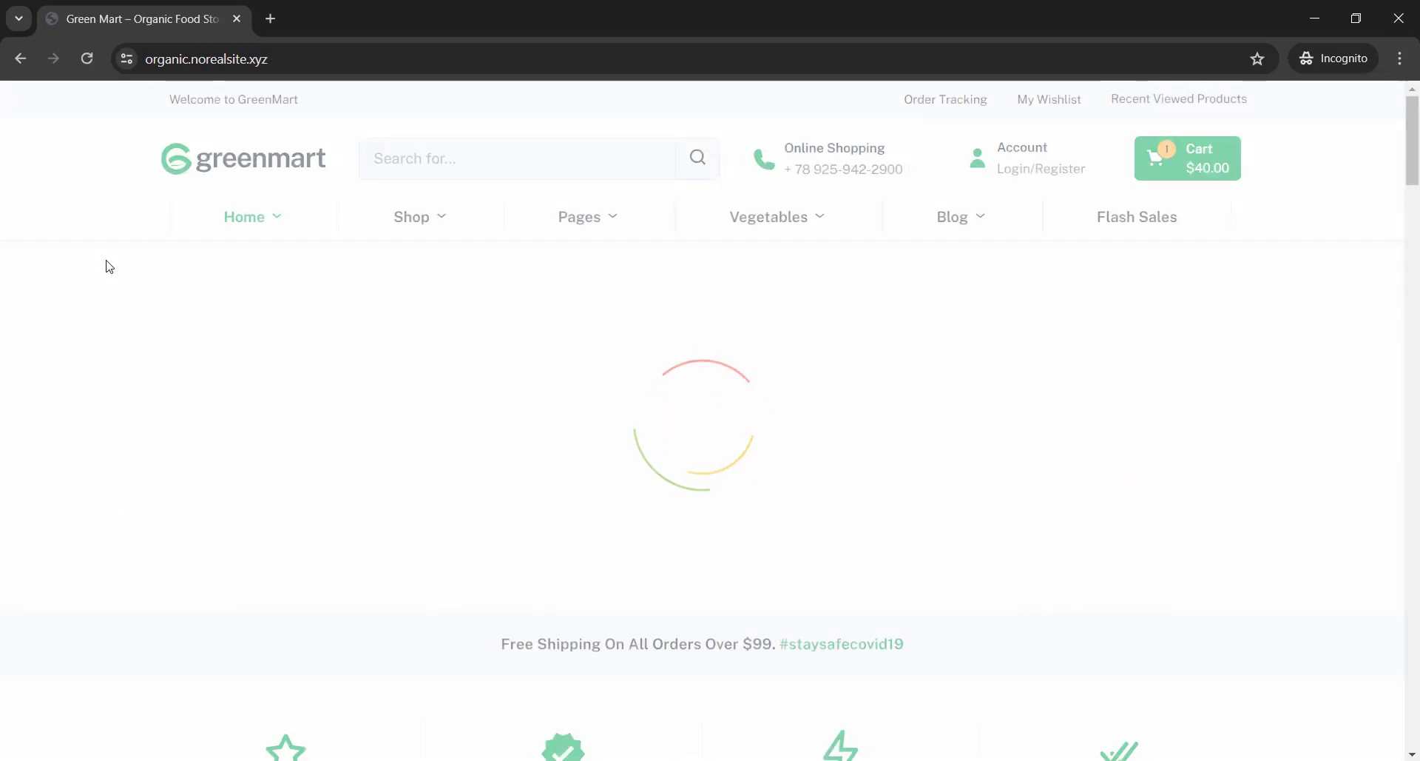
pyautogui.scroll(-15, 125, 313)
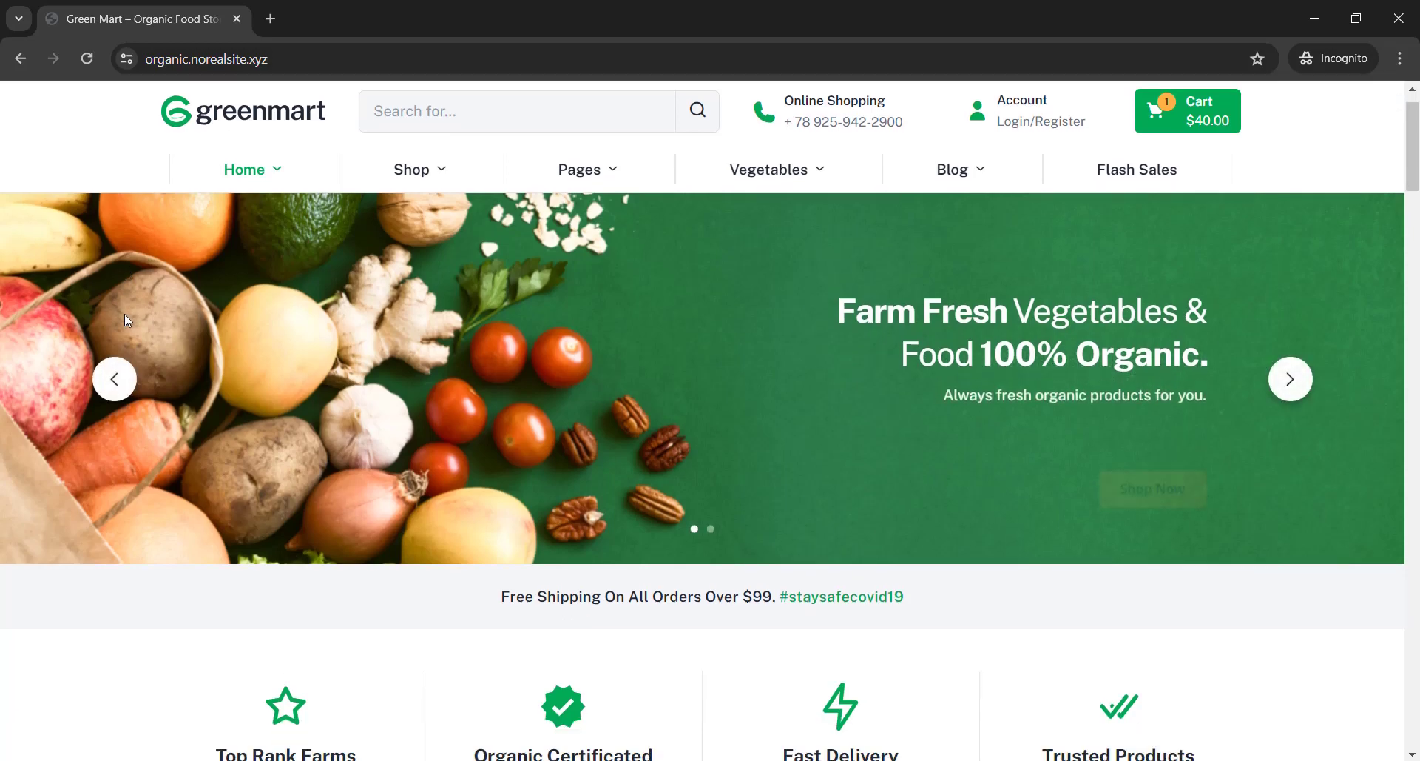
pyautogui.scroll(-14, 126, 321)
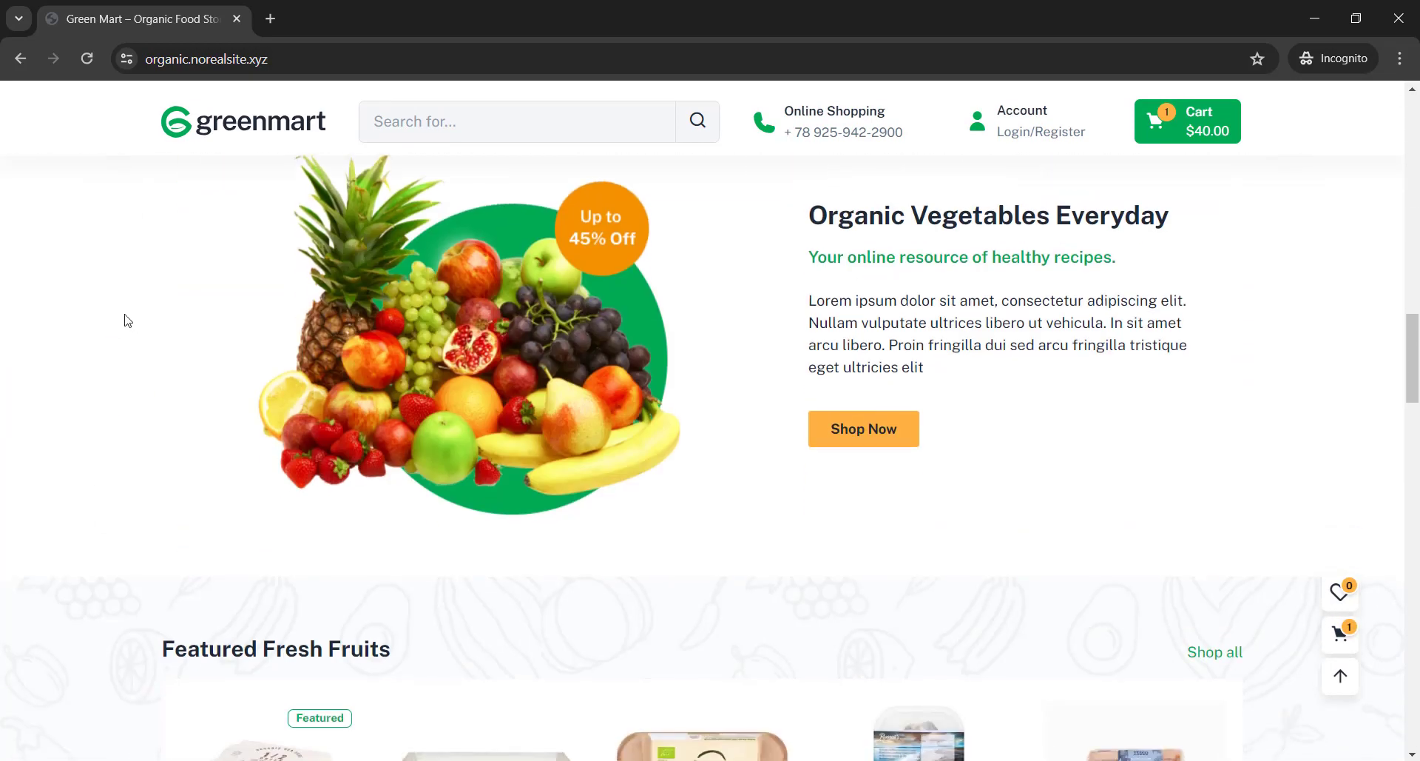
pyautogui.scroll(-12, 127, 321)
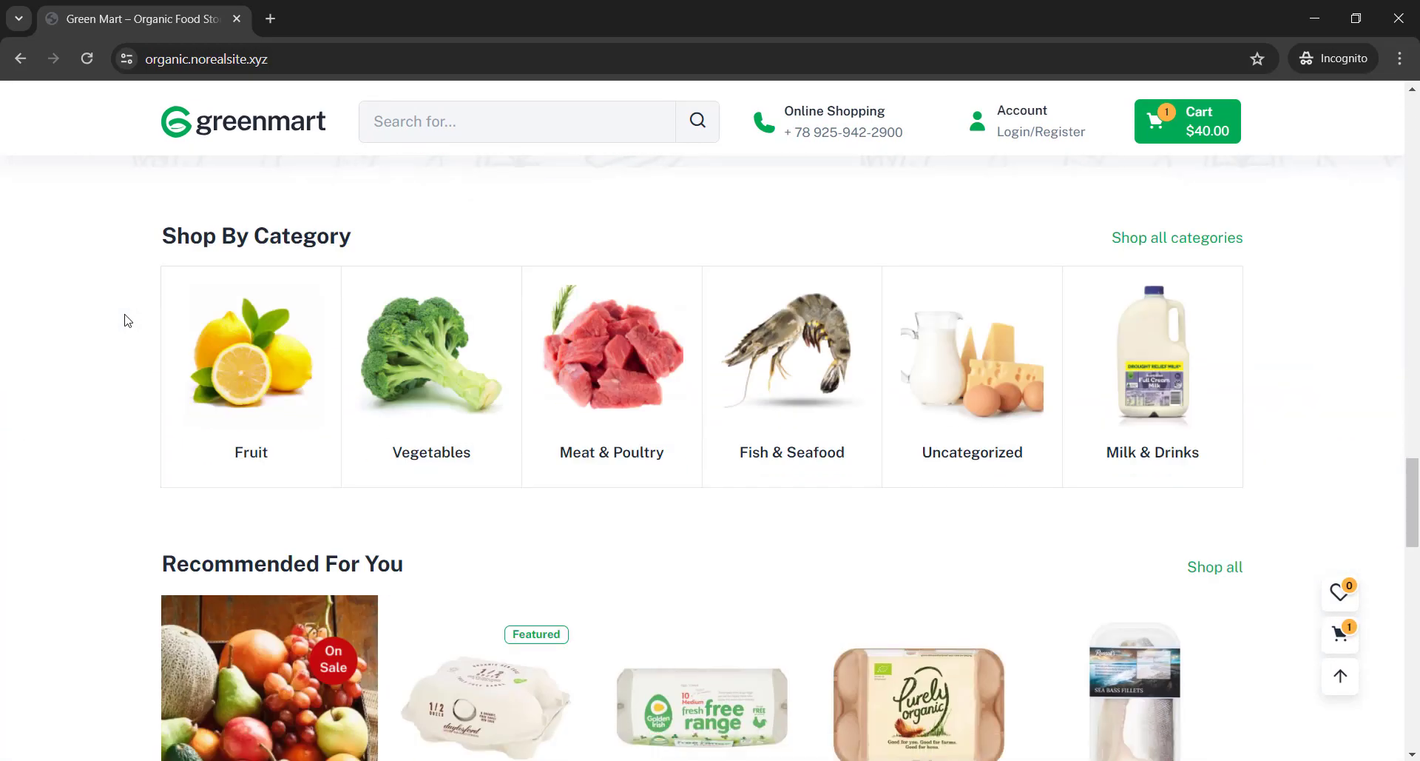
pyautogui.scroll(-2, 127, 320)
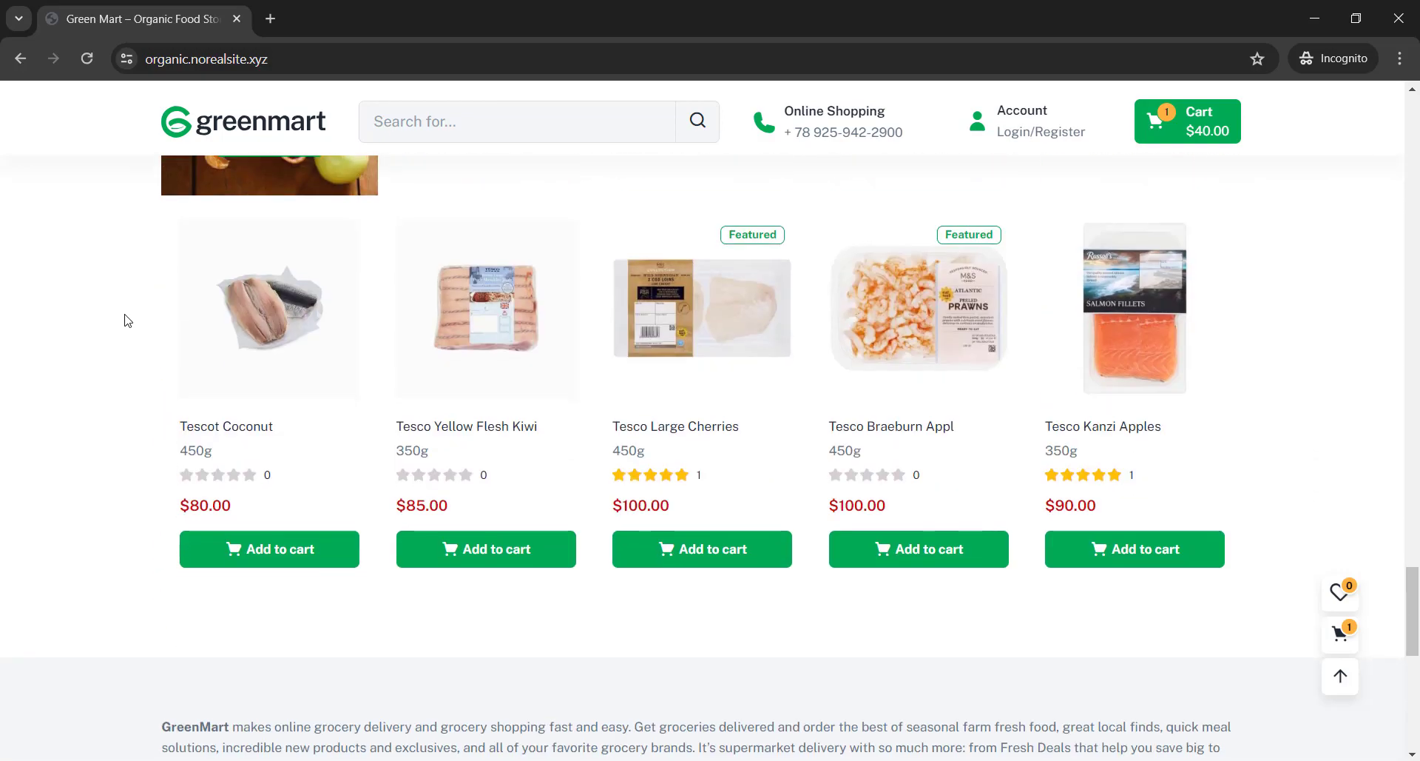
pyautogui.scroll(20, 126, 320)
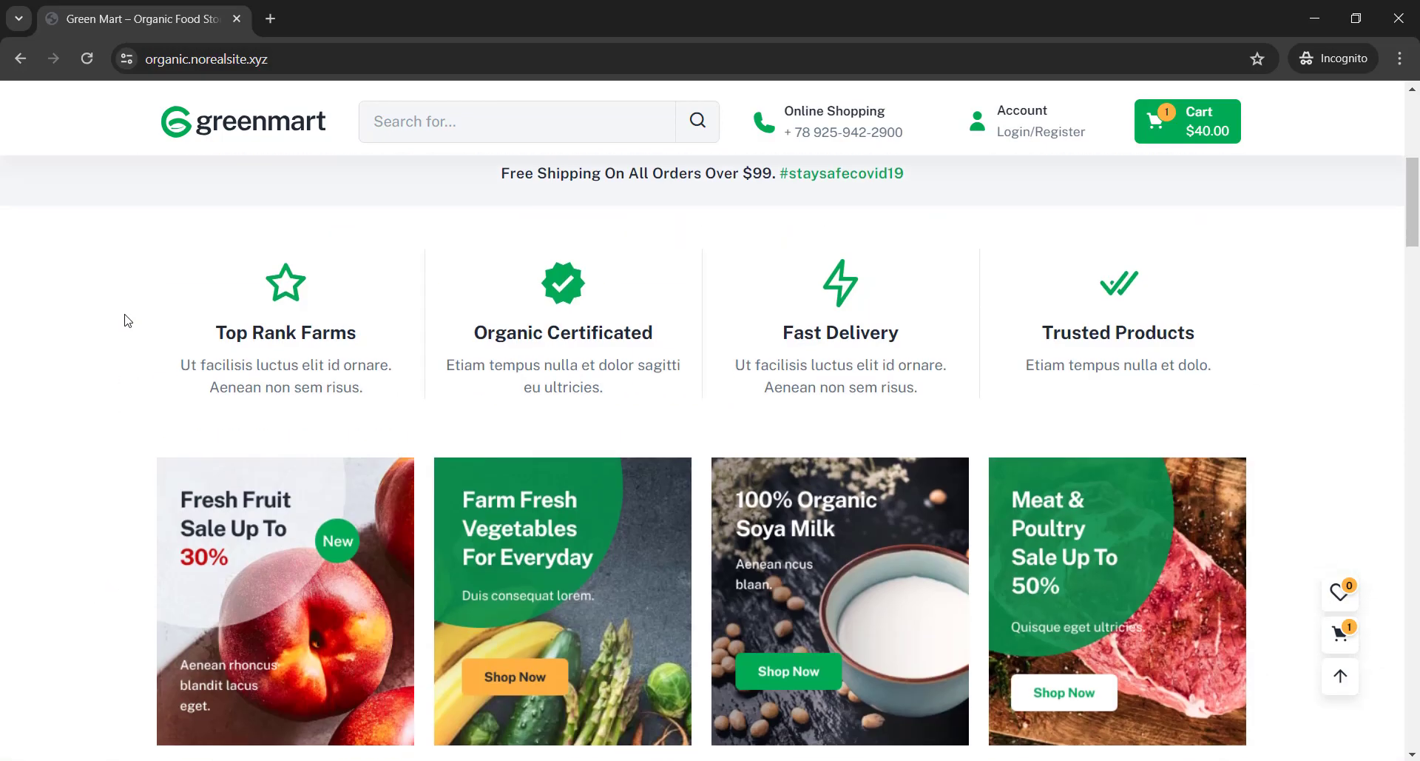
pyautogui.scroll(5, 126, 320)
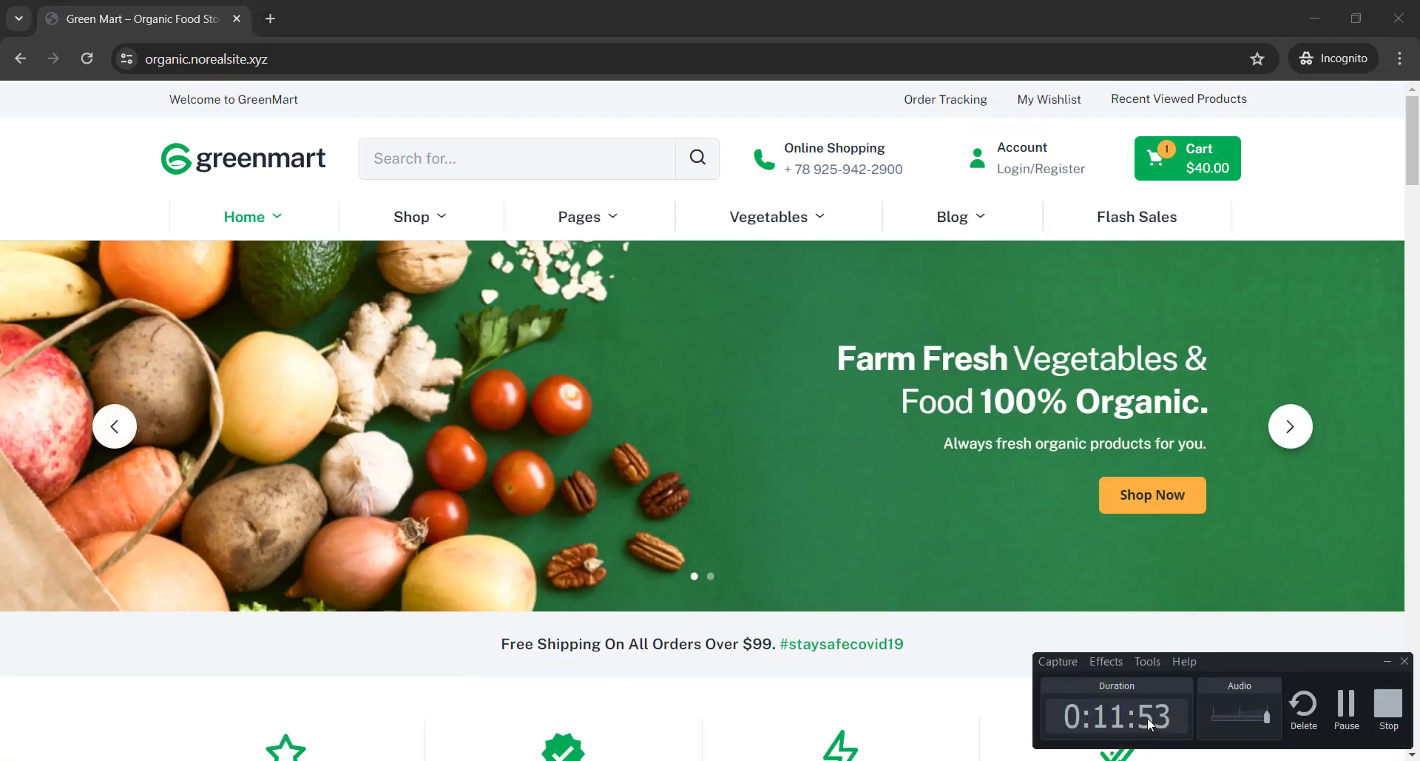